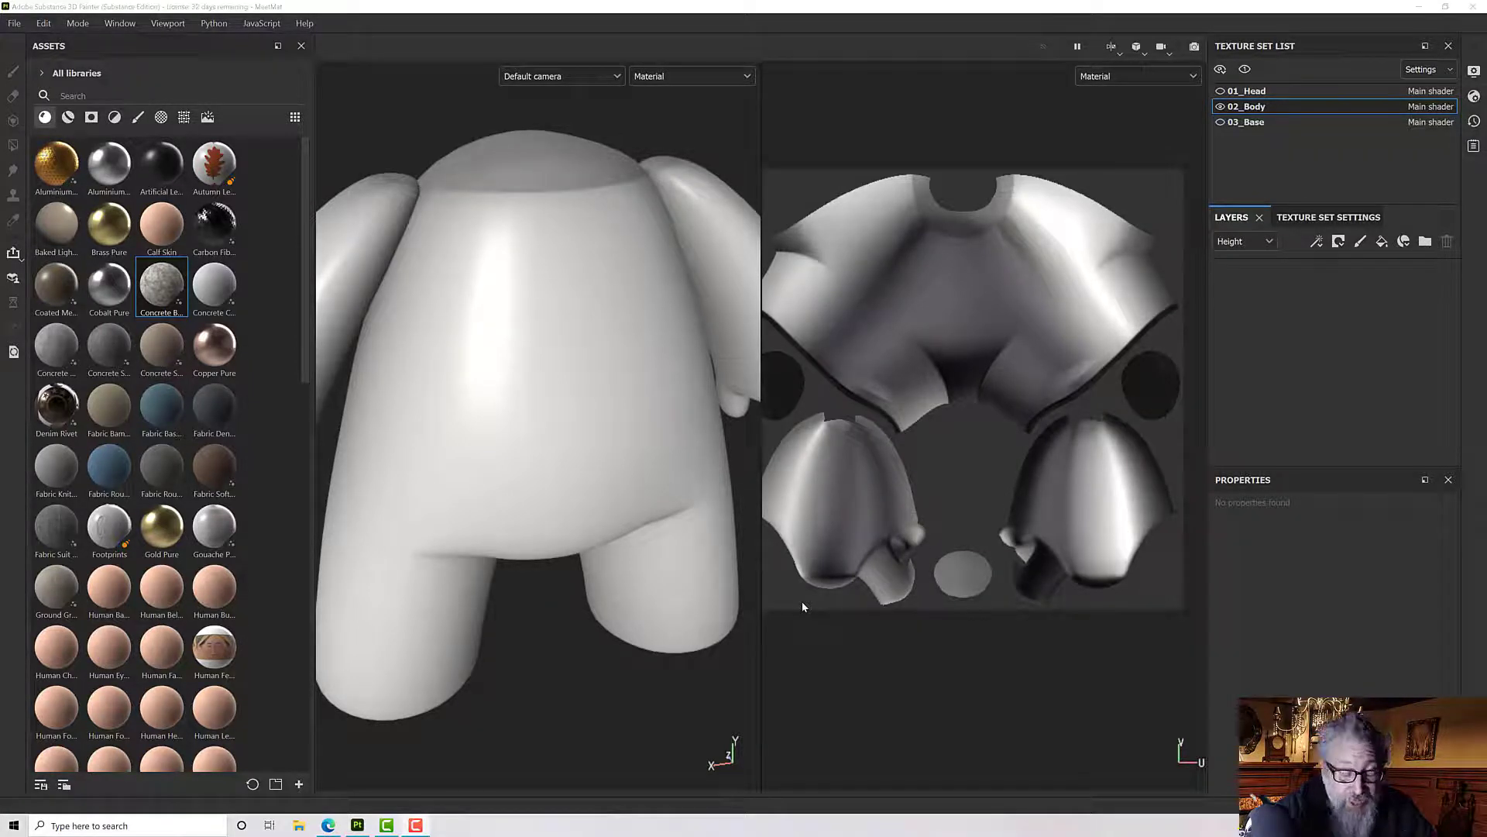
- Discard the current project's unsaved changes and open the MeetMat sample project
left_click_drag(674, 387, 612, 419, "alt")
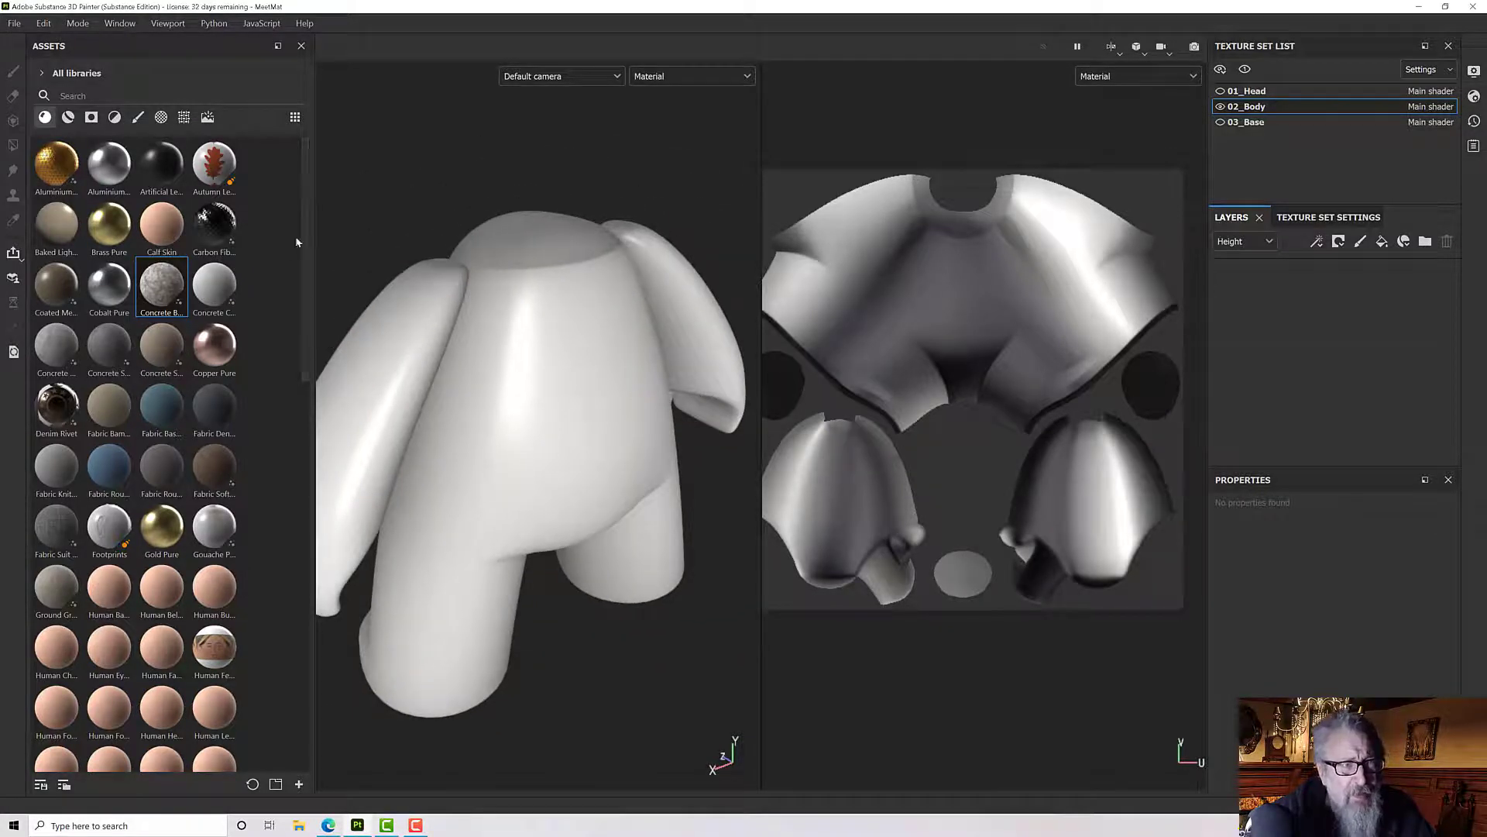
left_click_drag(578, 360, 565, 326, "alt")
left_click(14, 24)
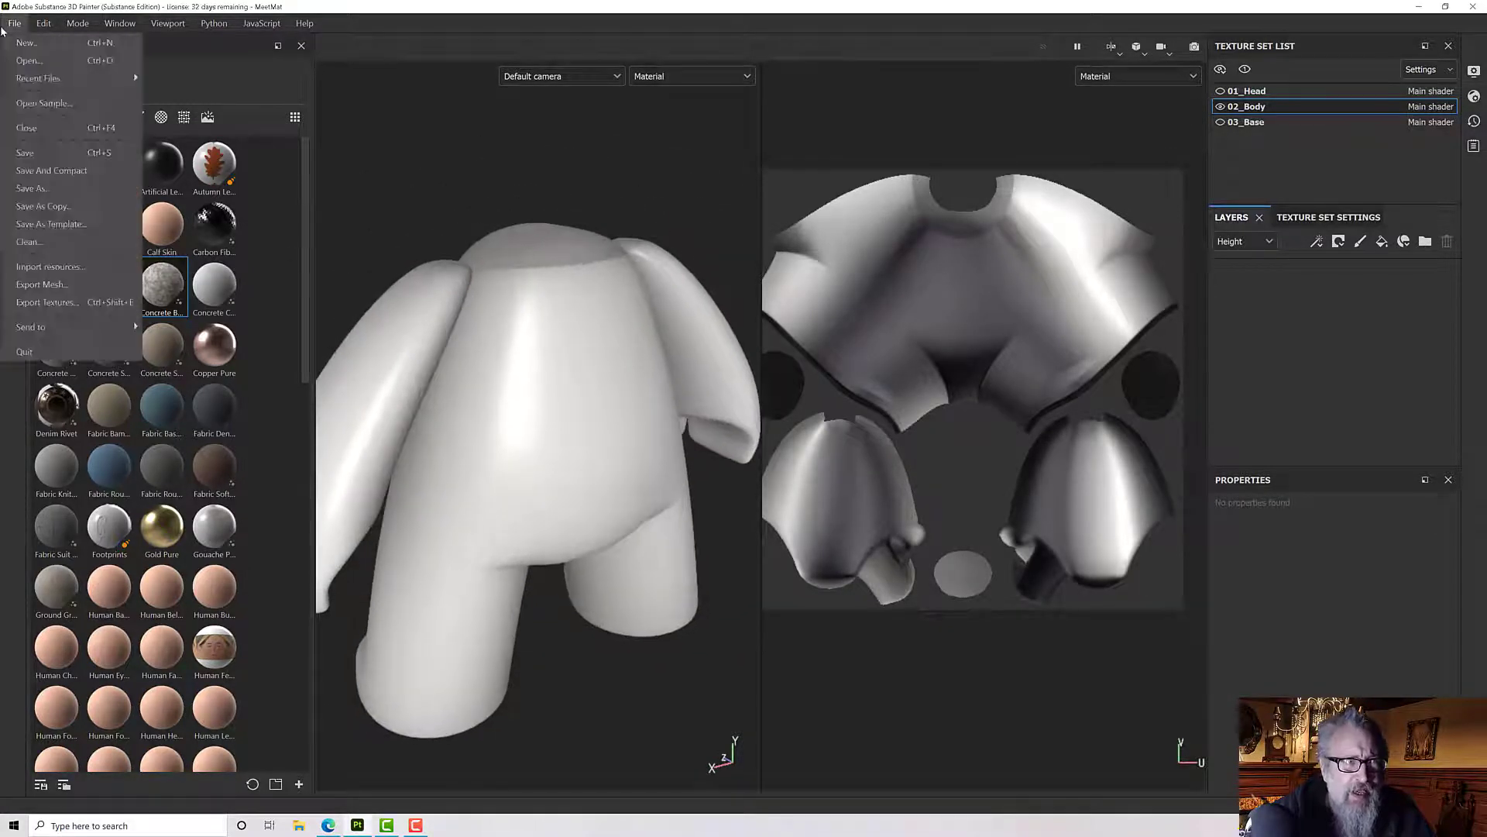
left_click(54, 103)
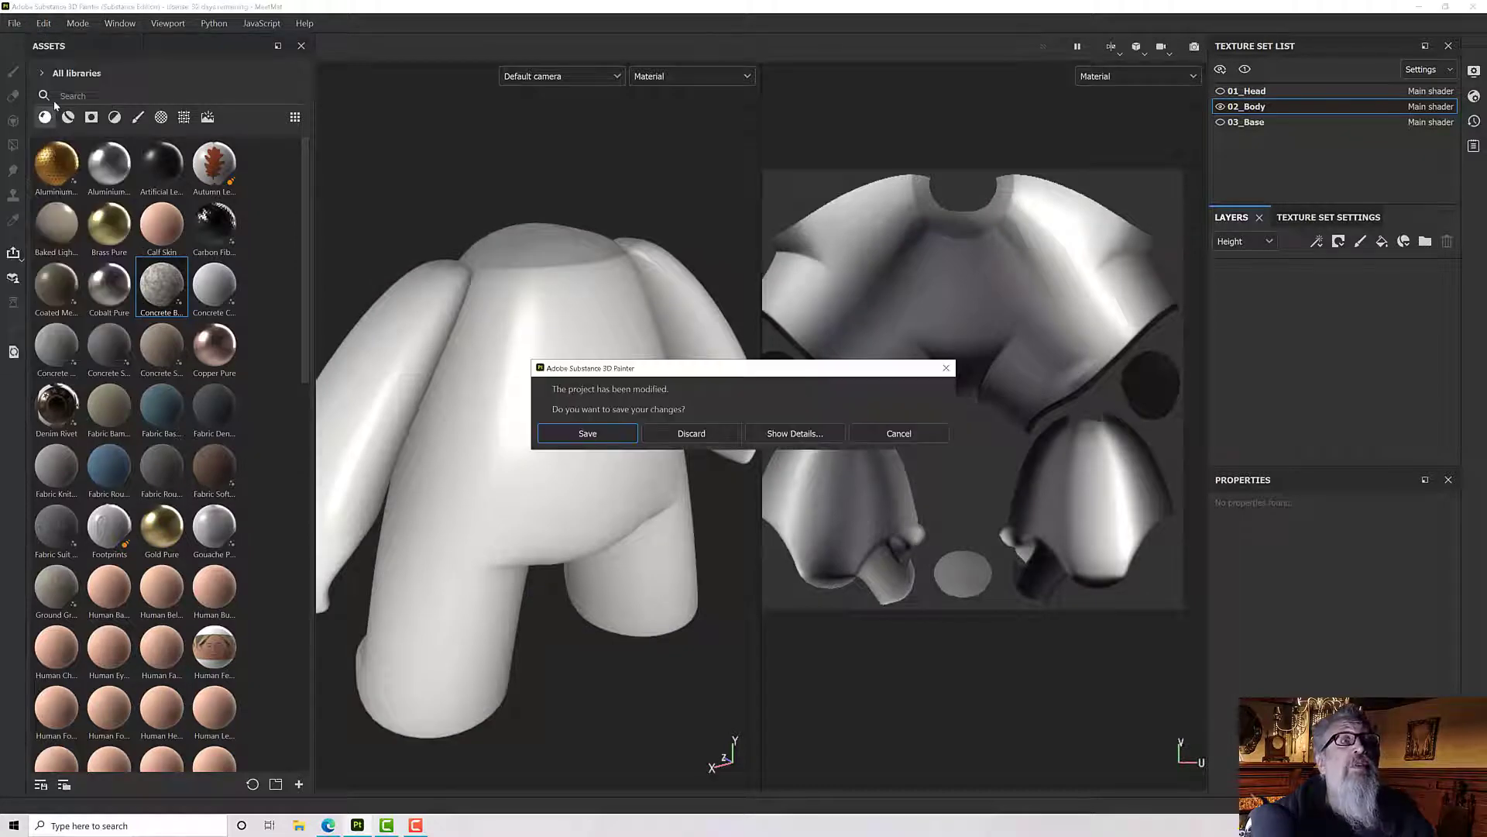
left_click(718, 440)
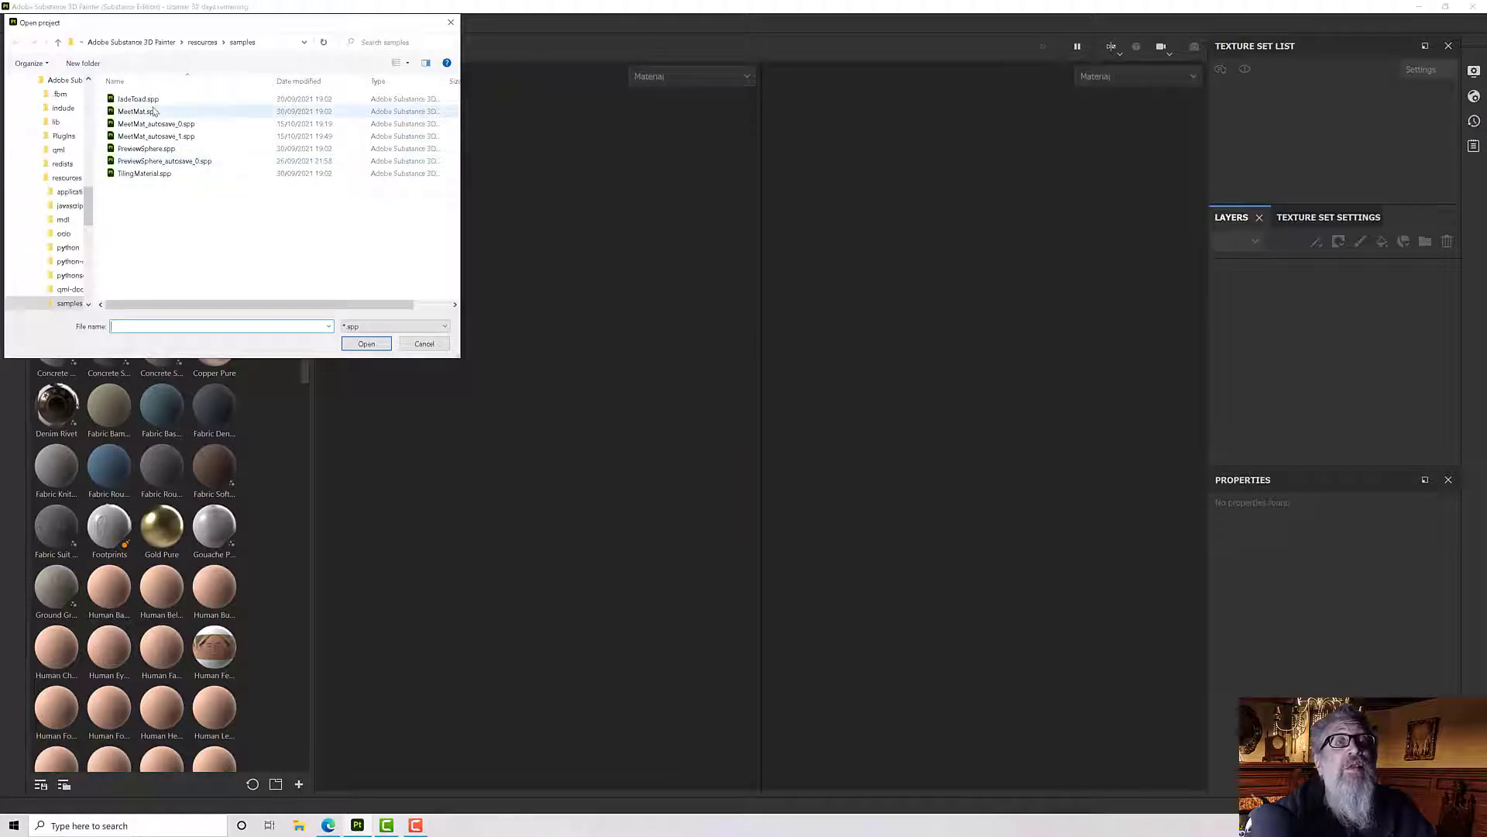
double_click(136, 111)
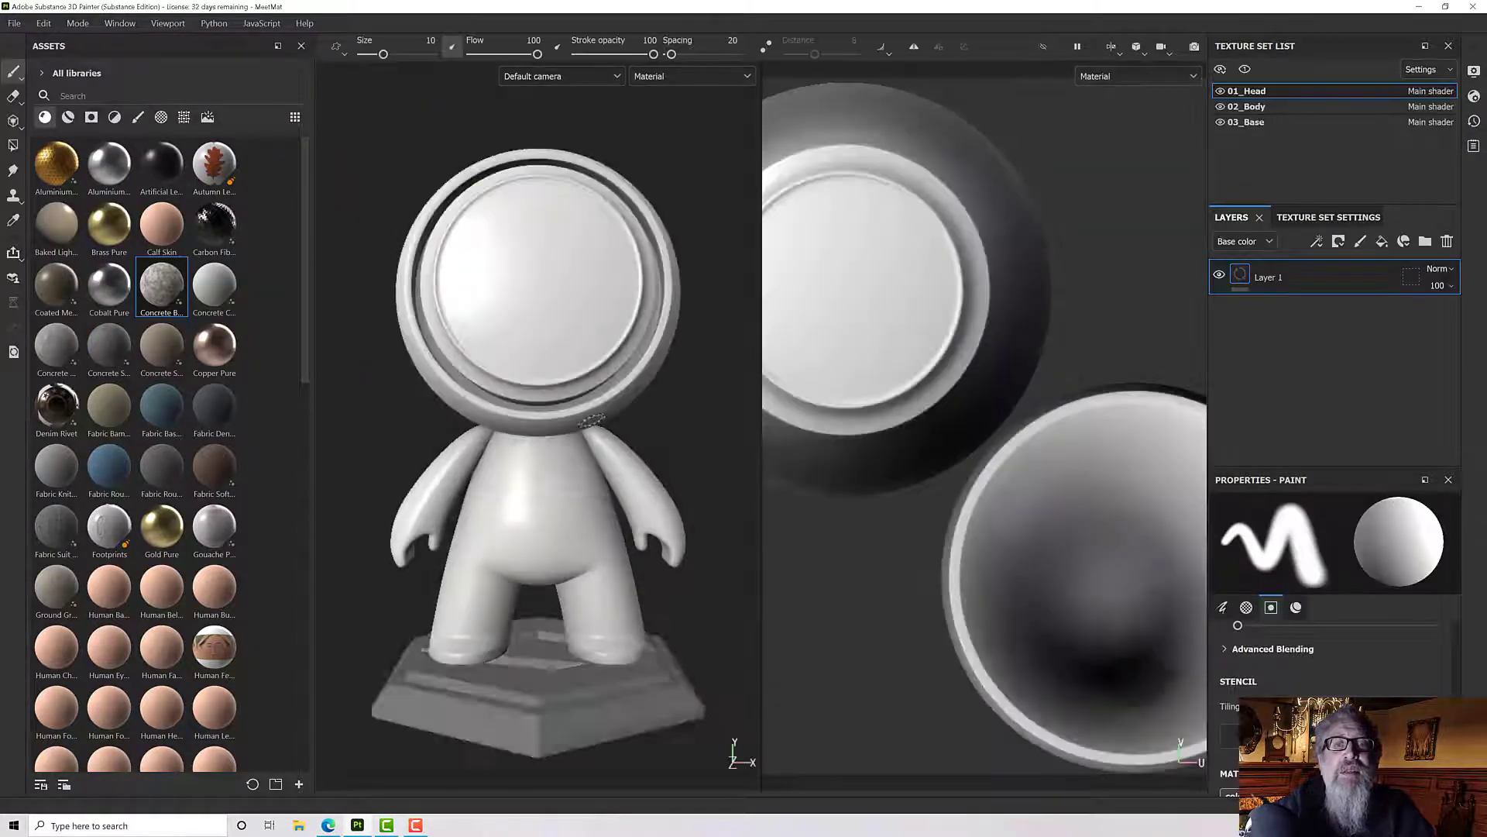
- Make 02_Body the active texture set and show its whole UV layout
left_click_drag(606, 488, 481, 513, "alt")
scroll(978, 512, "up", 2)
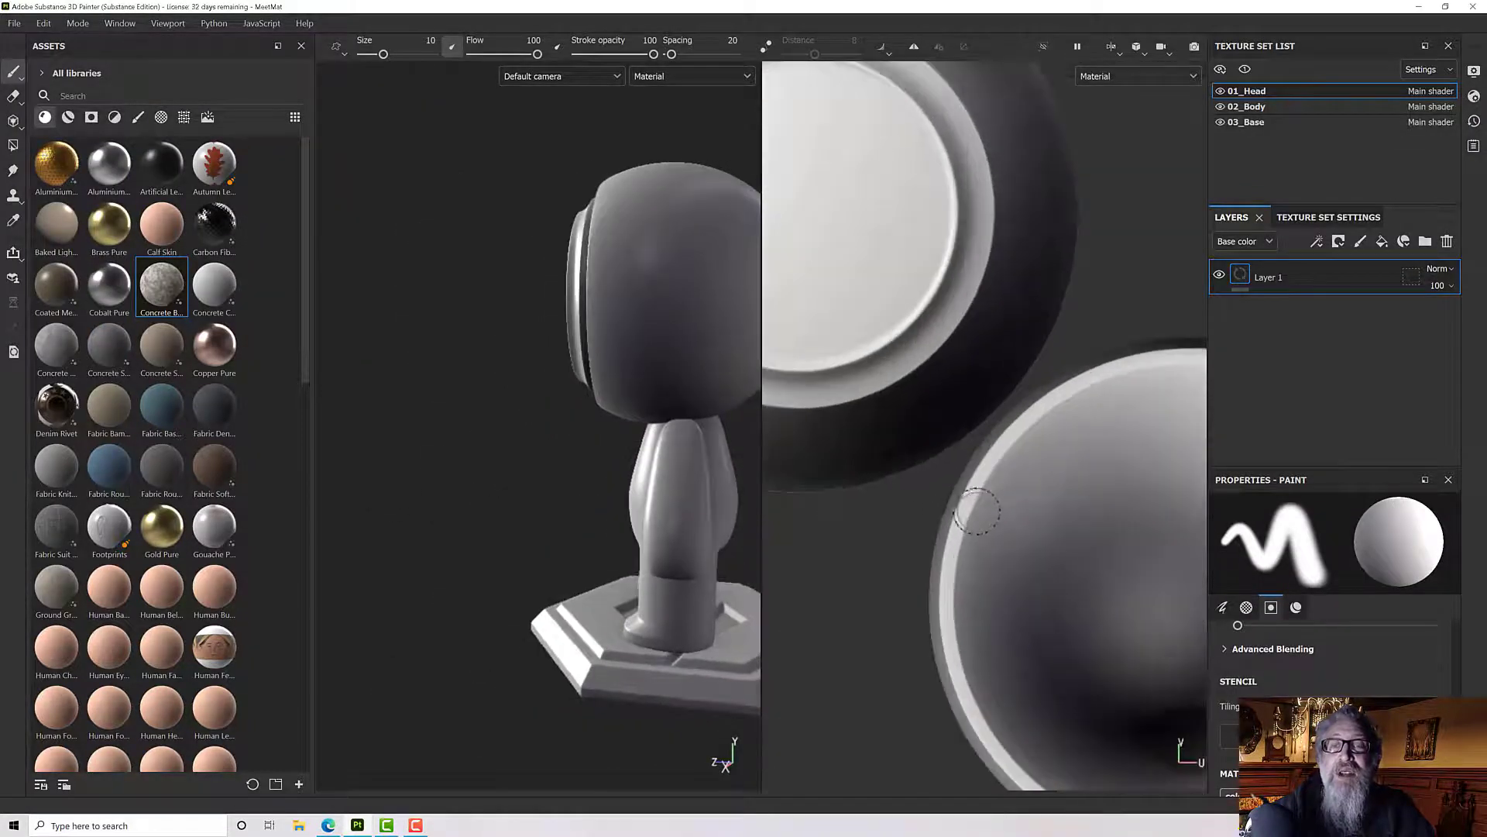
left_click(1277, 108)
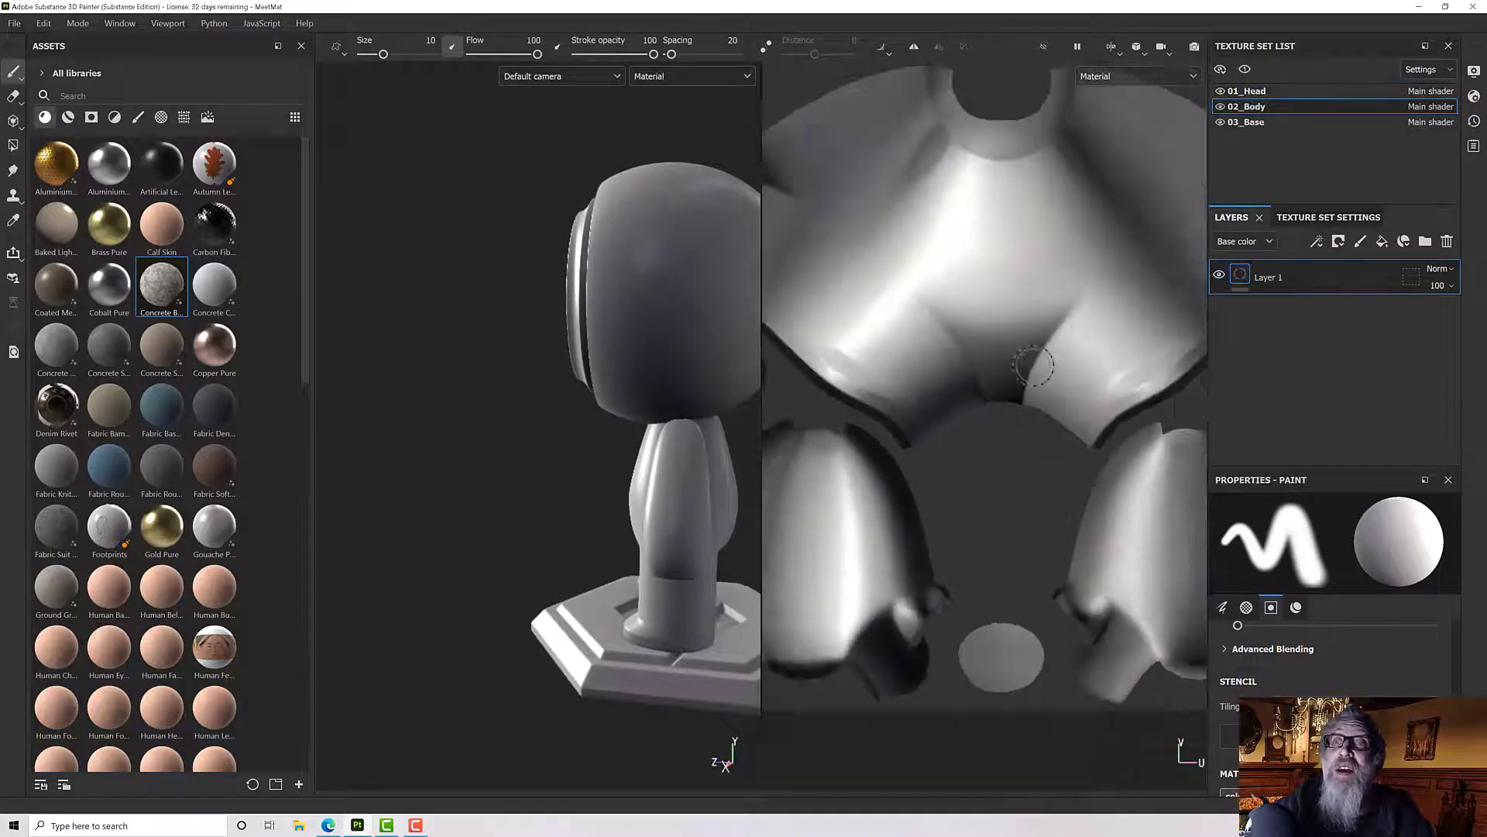
scroll(1023, 380, "down", 3)
scroll(1008, 411, "down", 2)
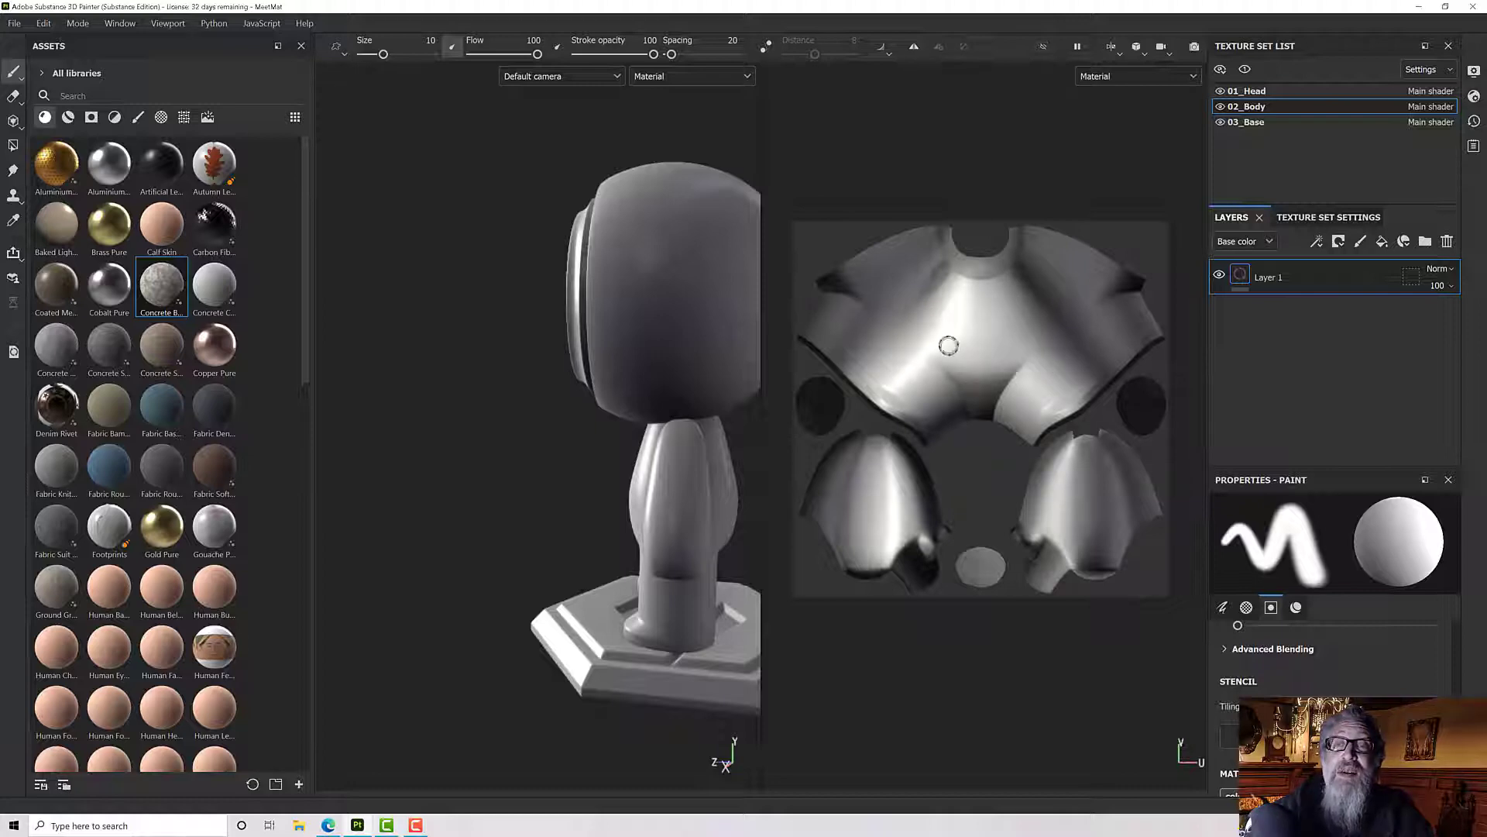
mouse_move(604, 376)
left_mouse_down("alt")
mouse_move(472, 382)
mouse_move(442, 338)
left_mouse_up("alt")
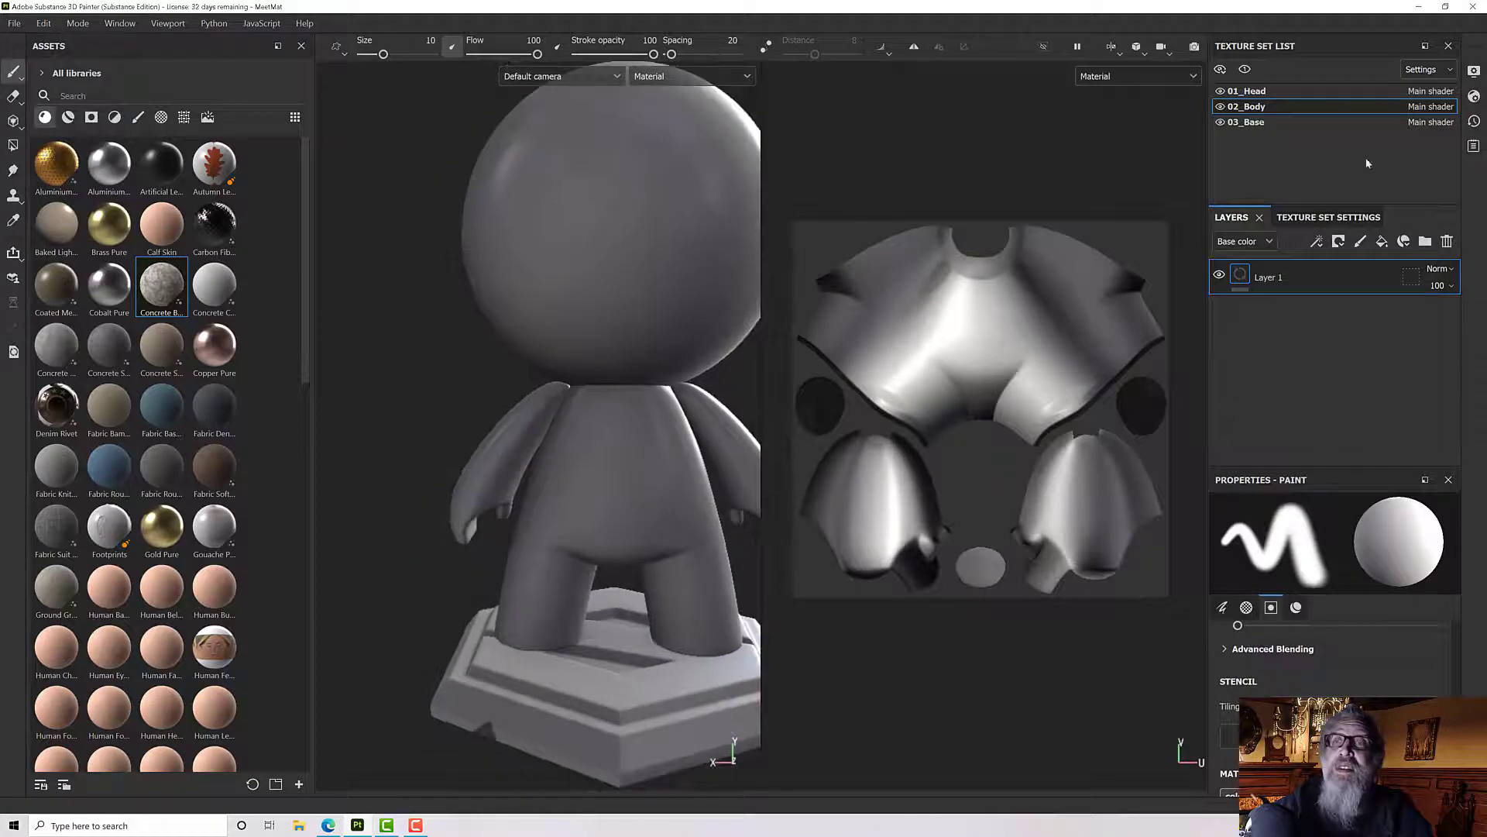
- Hide the 01_Head and 03_Base texture sets and reselect 02_Body so that only the body is displayed
left_click(1220, 90)
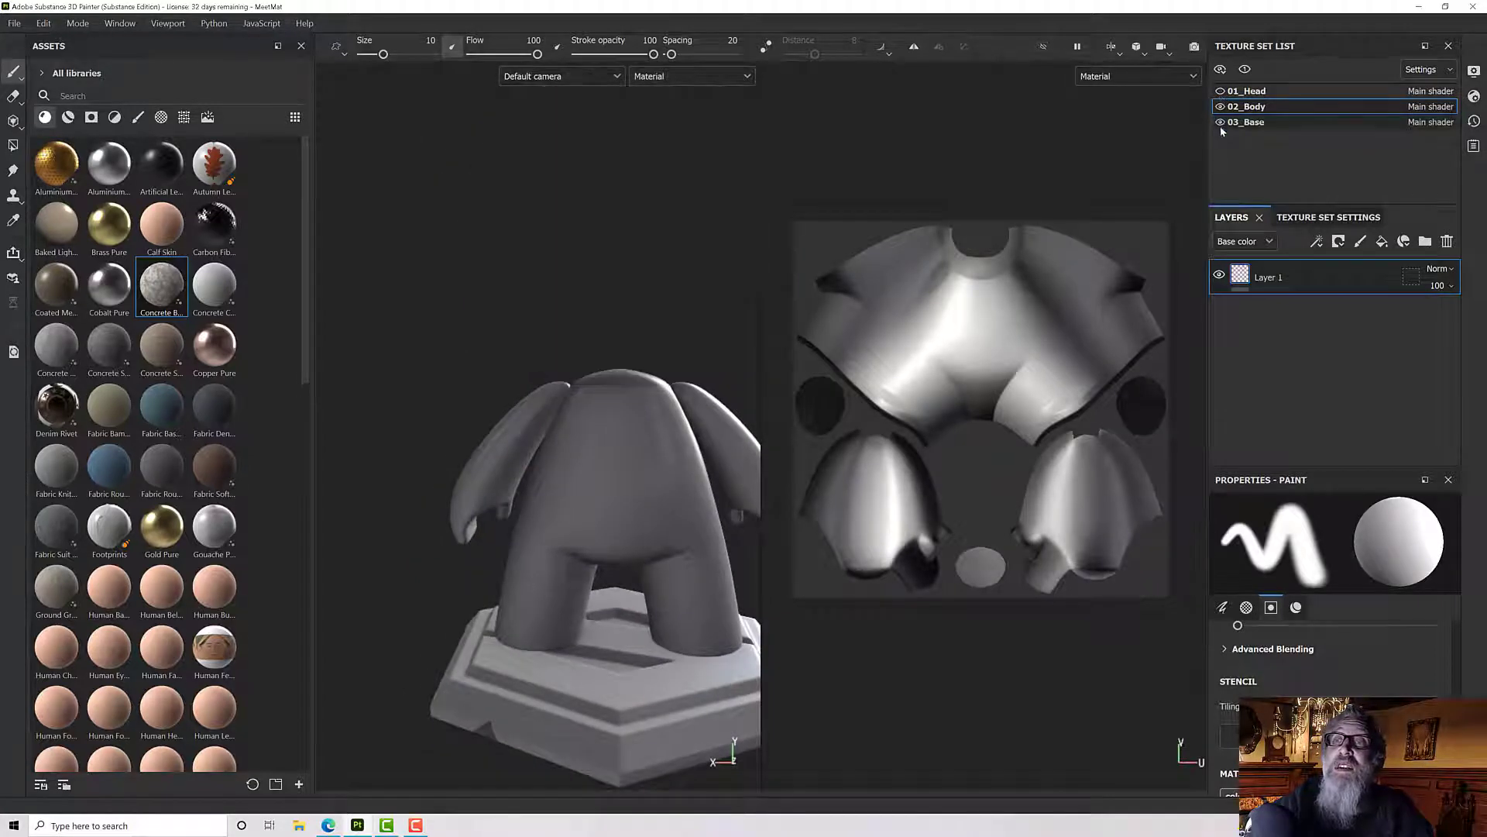
left_click(1220, 121)
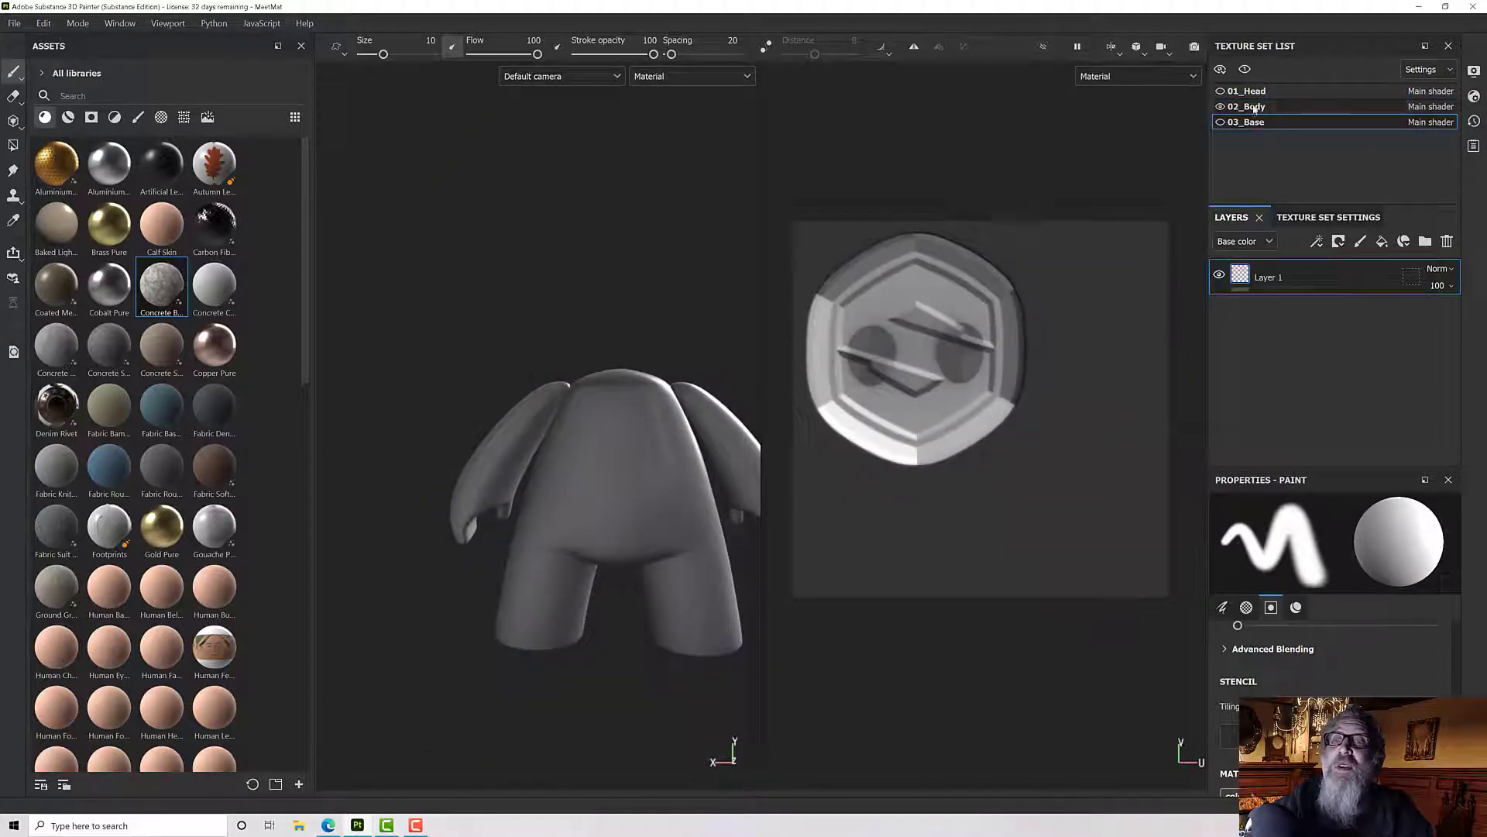
left_click(1247, 106)
left_click_drag(522, 319, 558, 368, "alt")
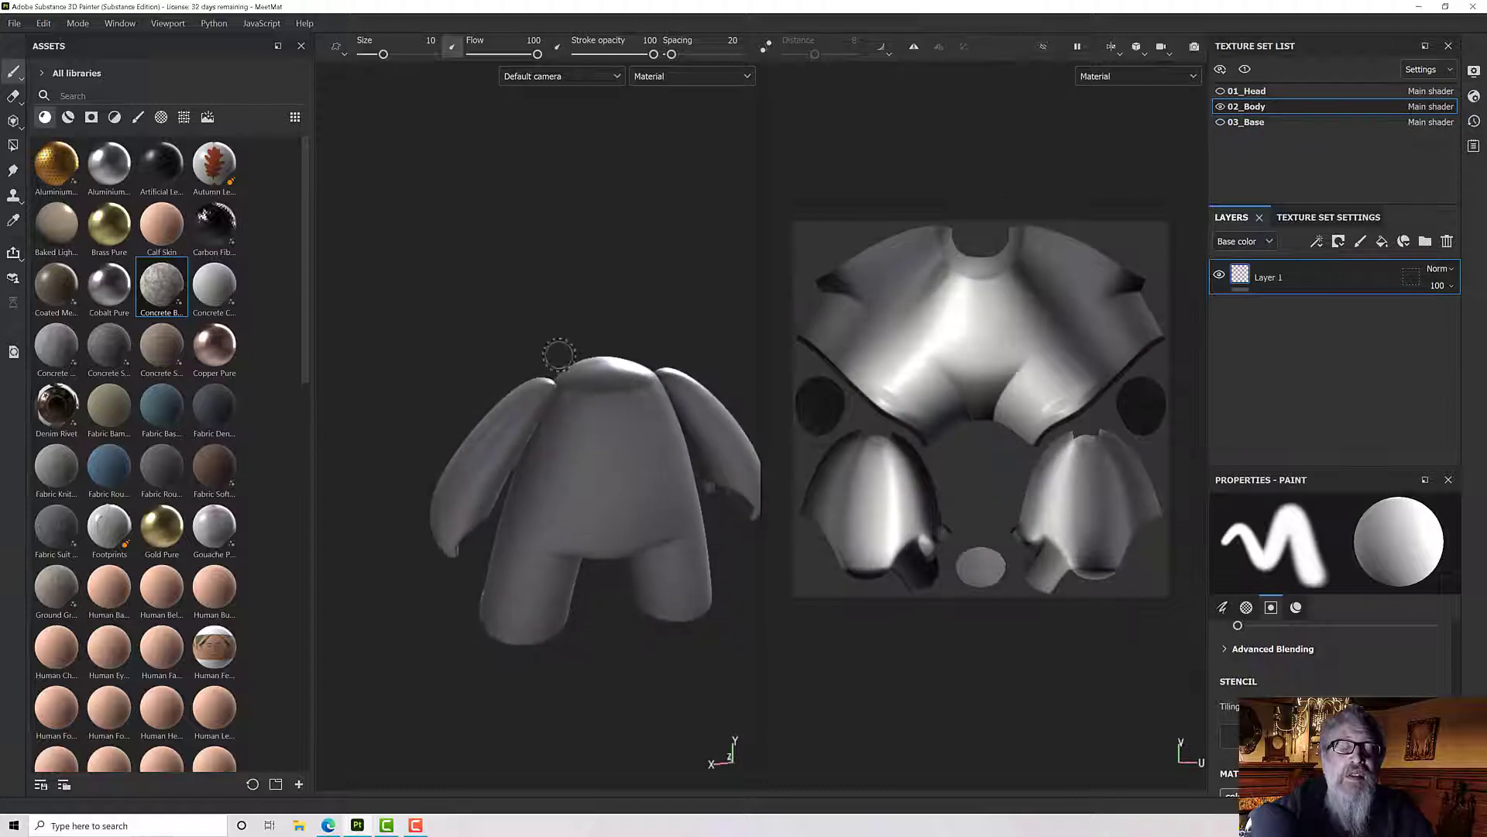
mouse_move(597, 364)
right_mouse_down("shift")
mouse_move(494, 357)
mouse_move(544, 372)
right_mouse_up("shift")
left_click_drag(586, 345, 525, 262, "alt")
scroll(542, 305, "up", 3)
scroll(545, 305, "down", 1)
scroll(523, 280, "up", 1)
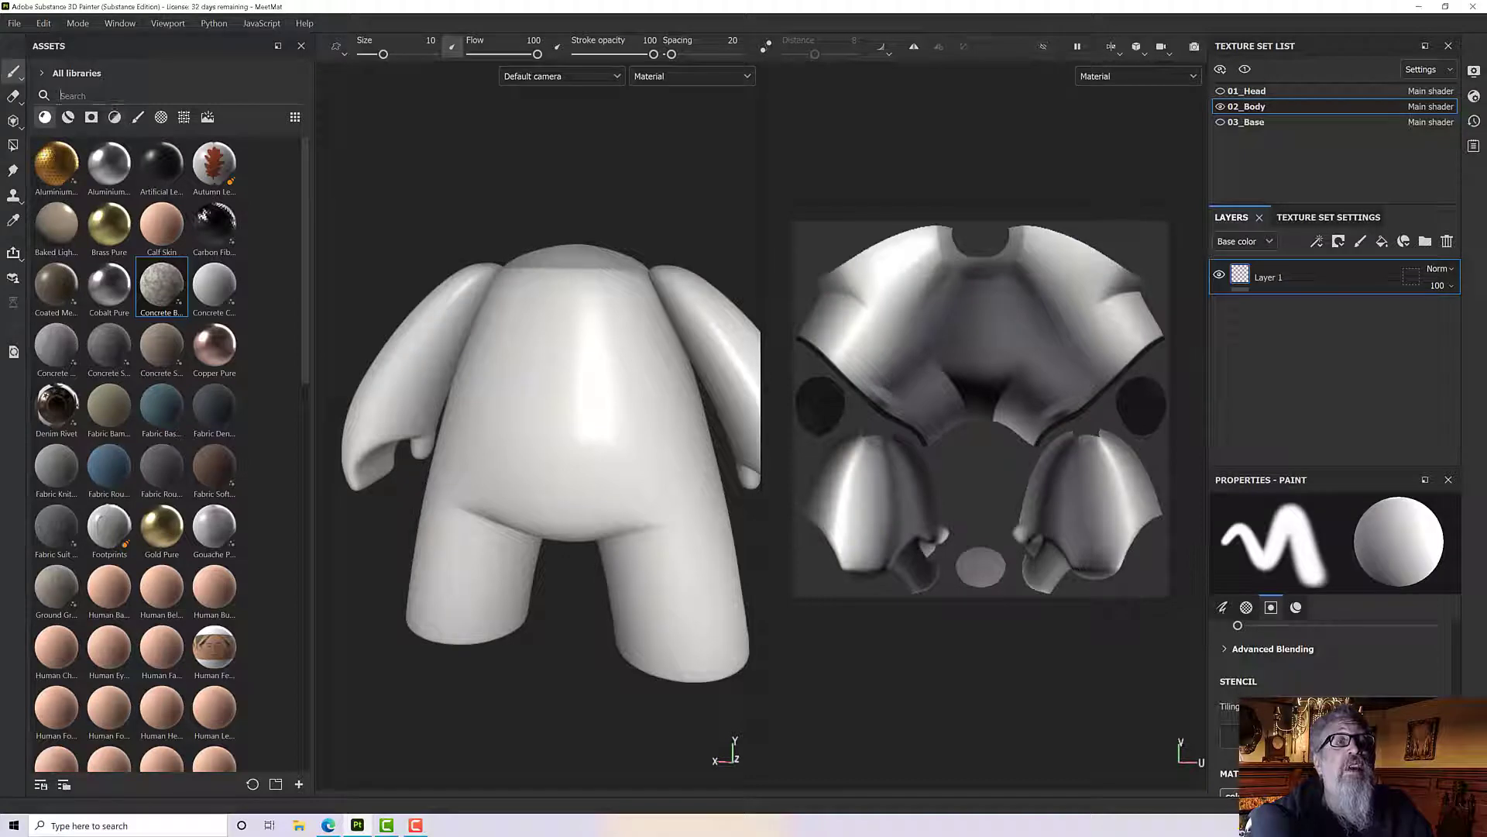
- Search the assets for wood, apply the Wood Rough material to the body, and delete the empty Layer 1
type("wood")
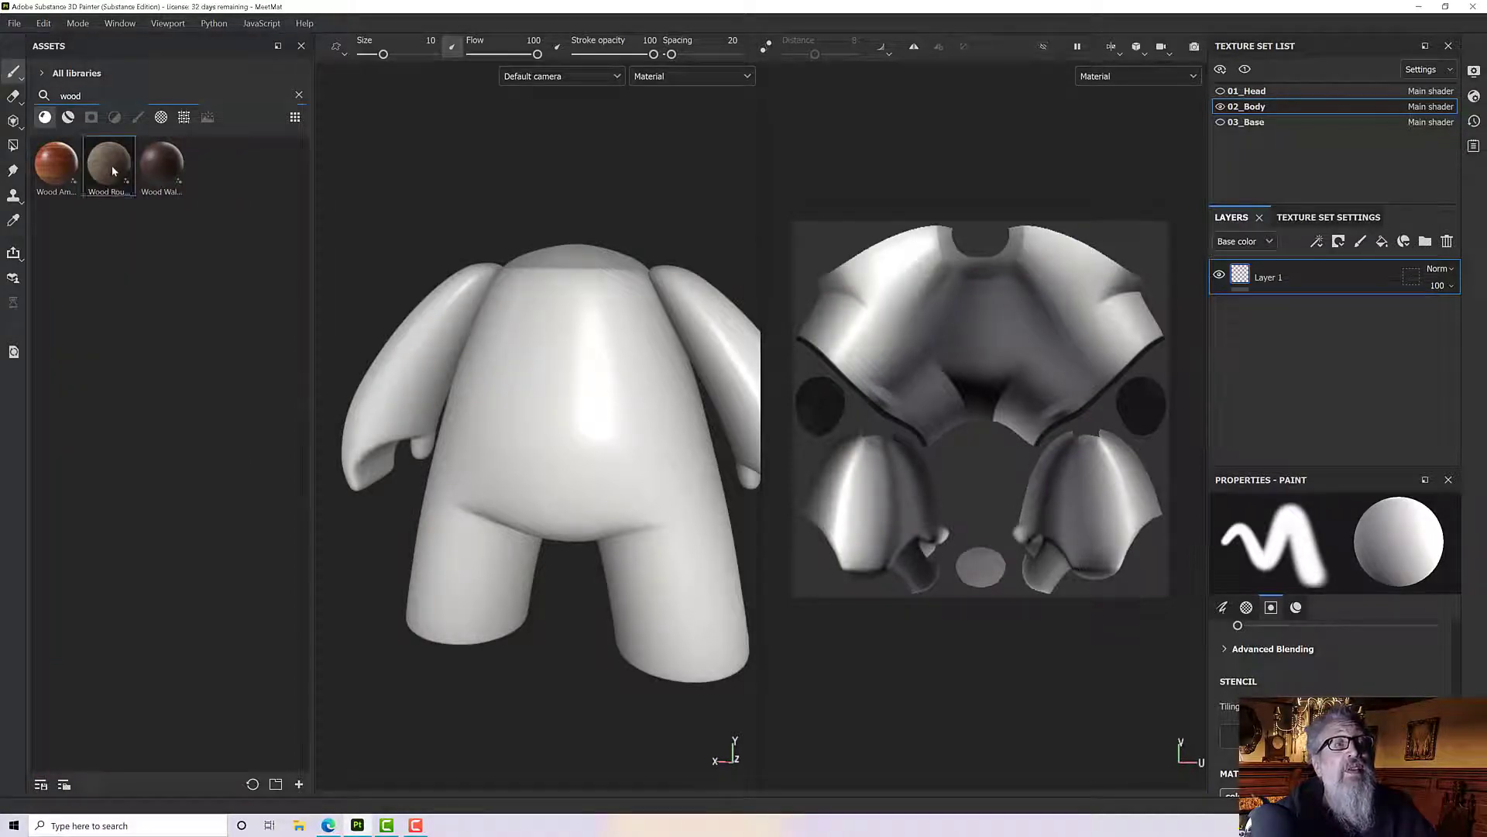
left_click_drag(111, 165, 1152, 341)
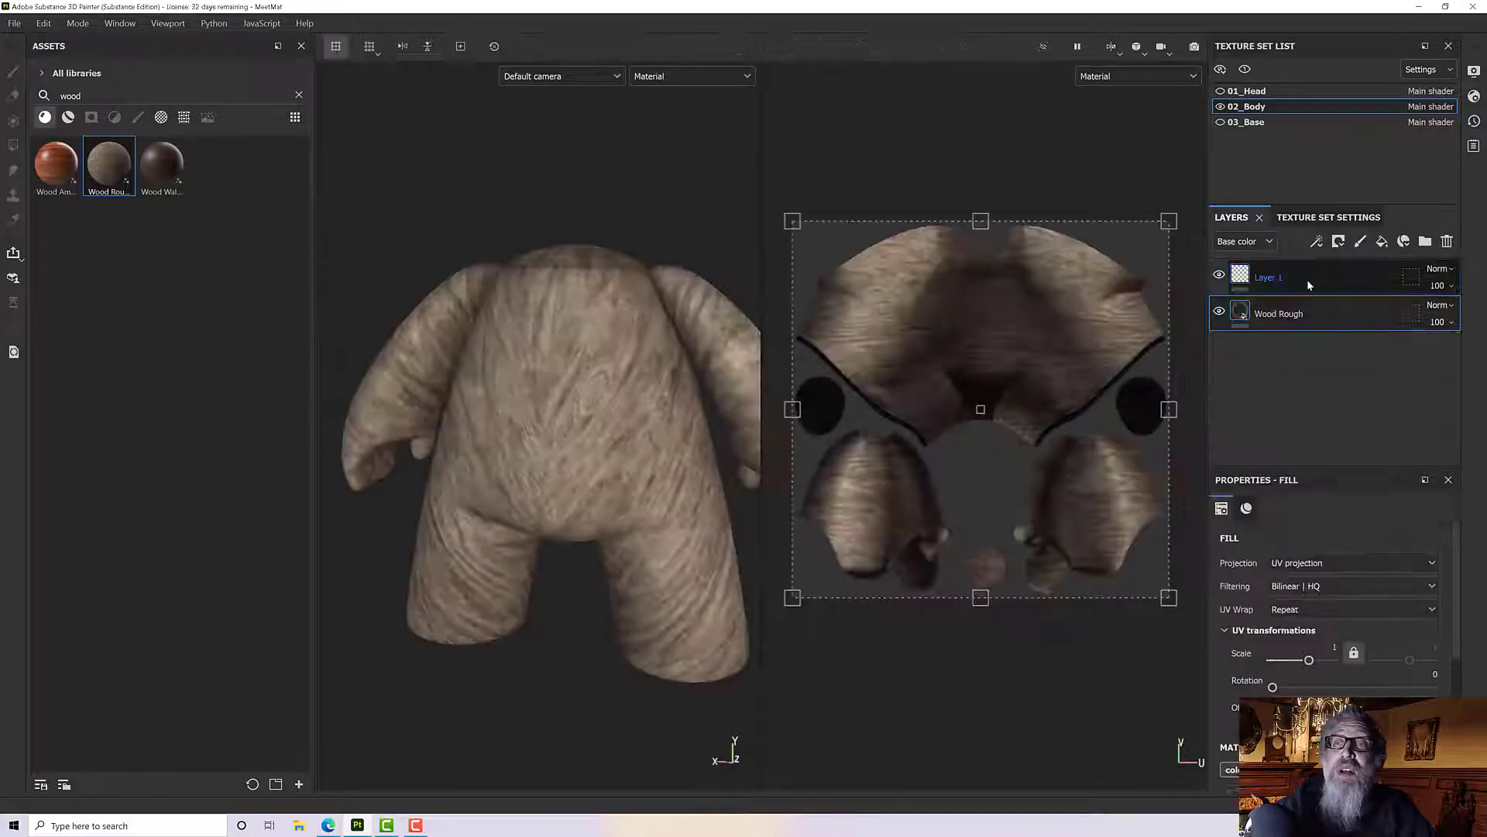
left_click(1308, 279)
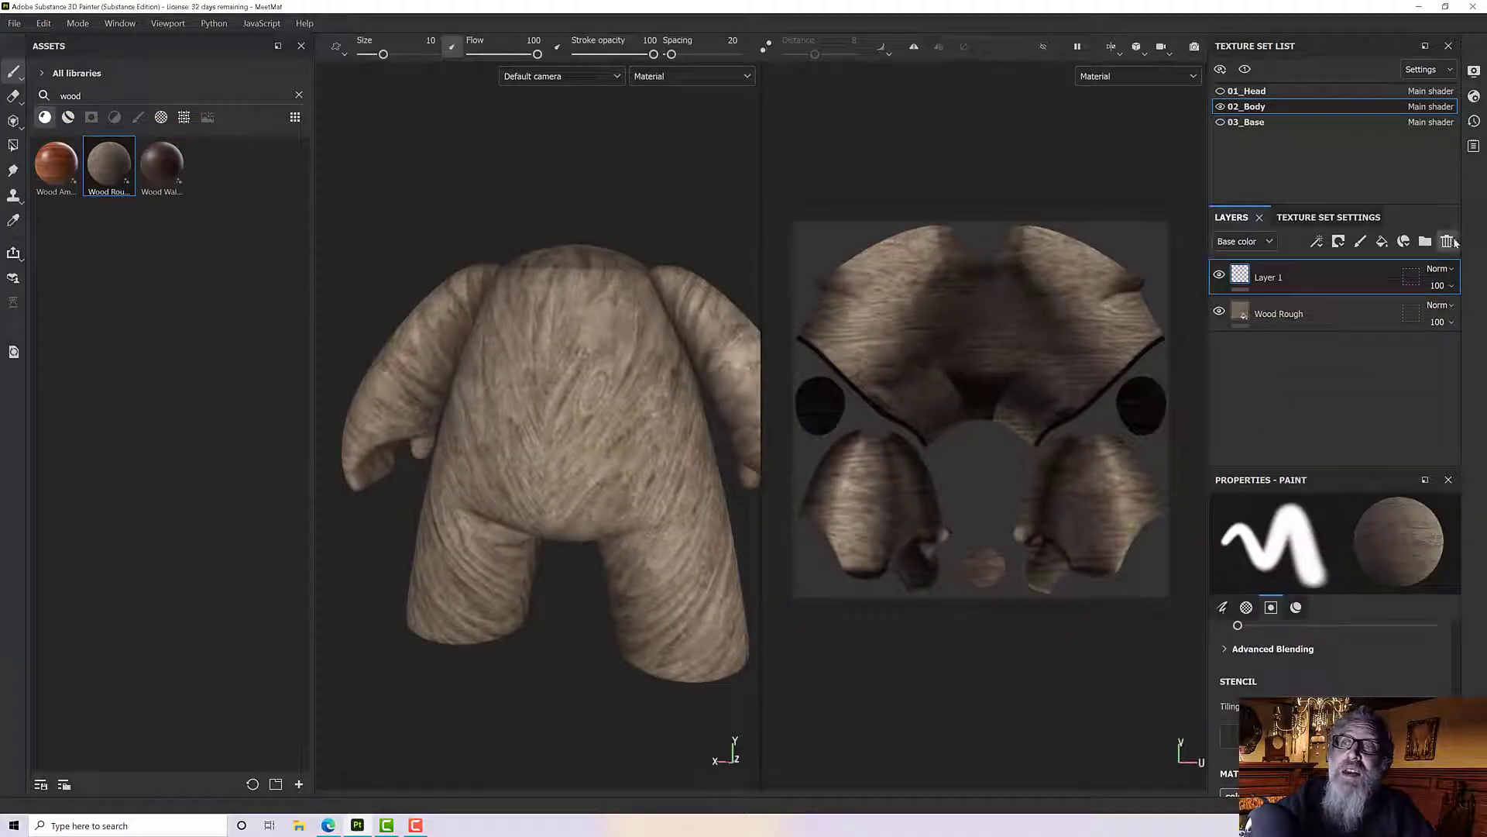
left_click(1447, 242)
left_click_drag(538, 361, 569, 373, "alt")
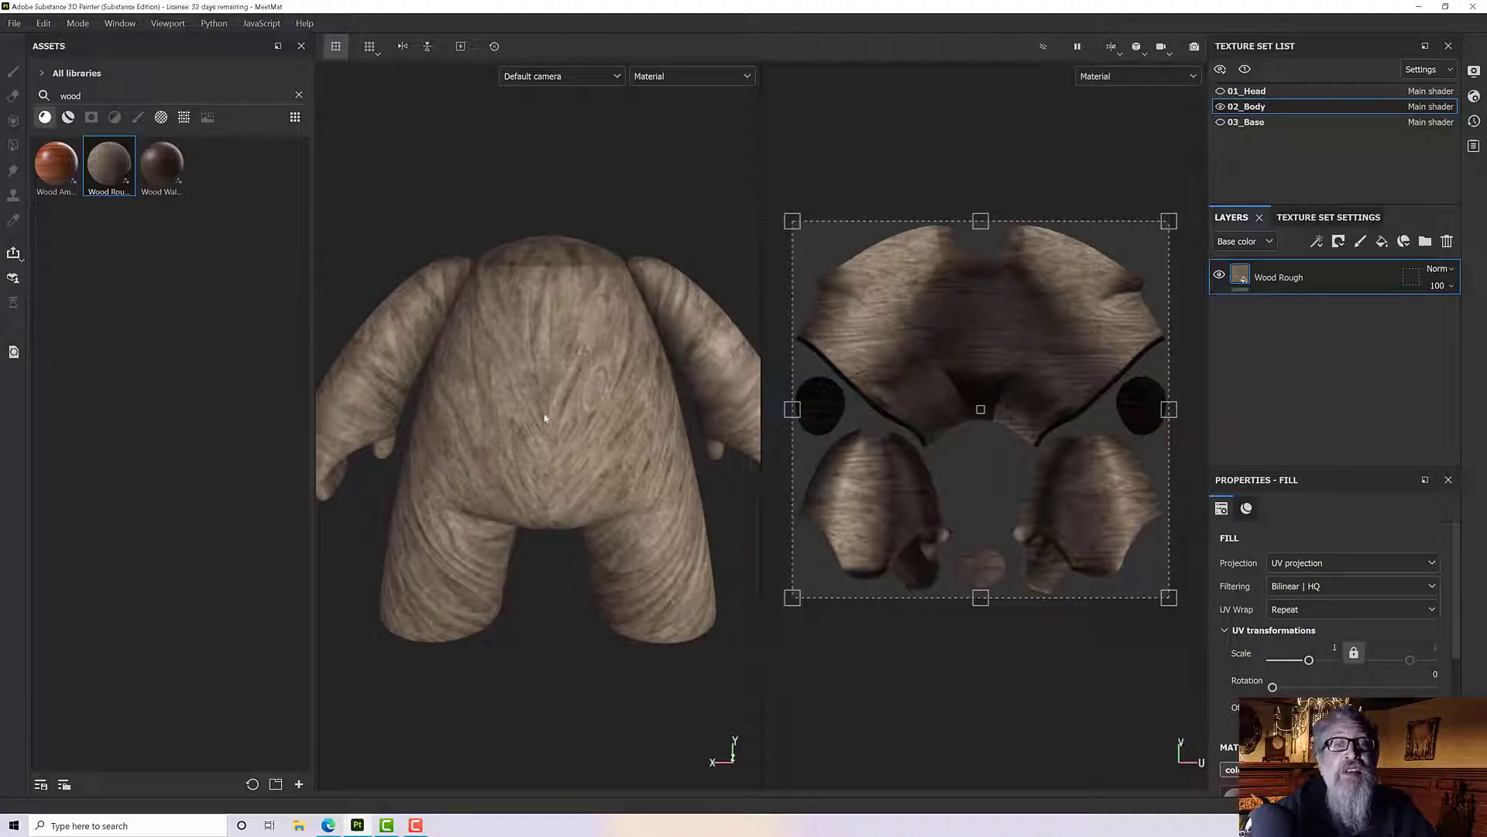
- Examine the wood's Height channel on the body and return the display to Material
scroll(545, 419, "up", 5)
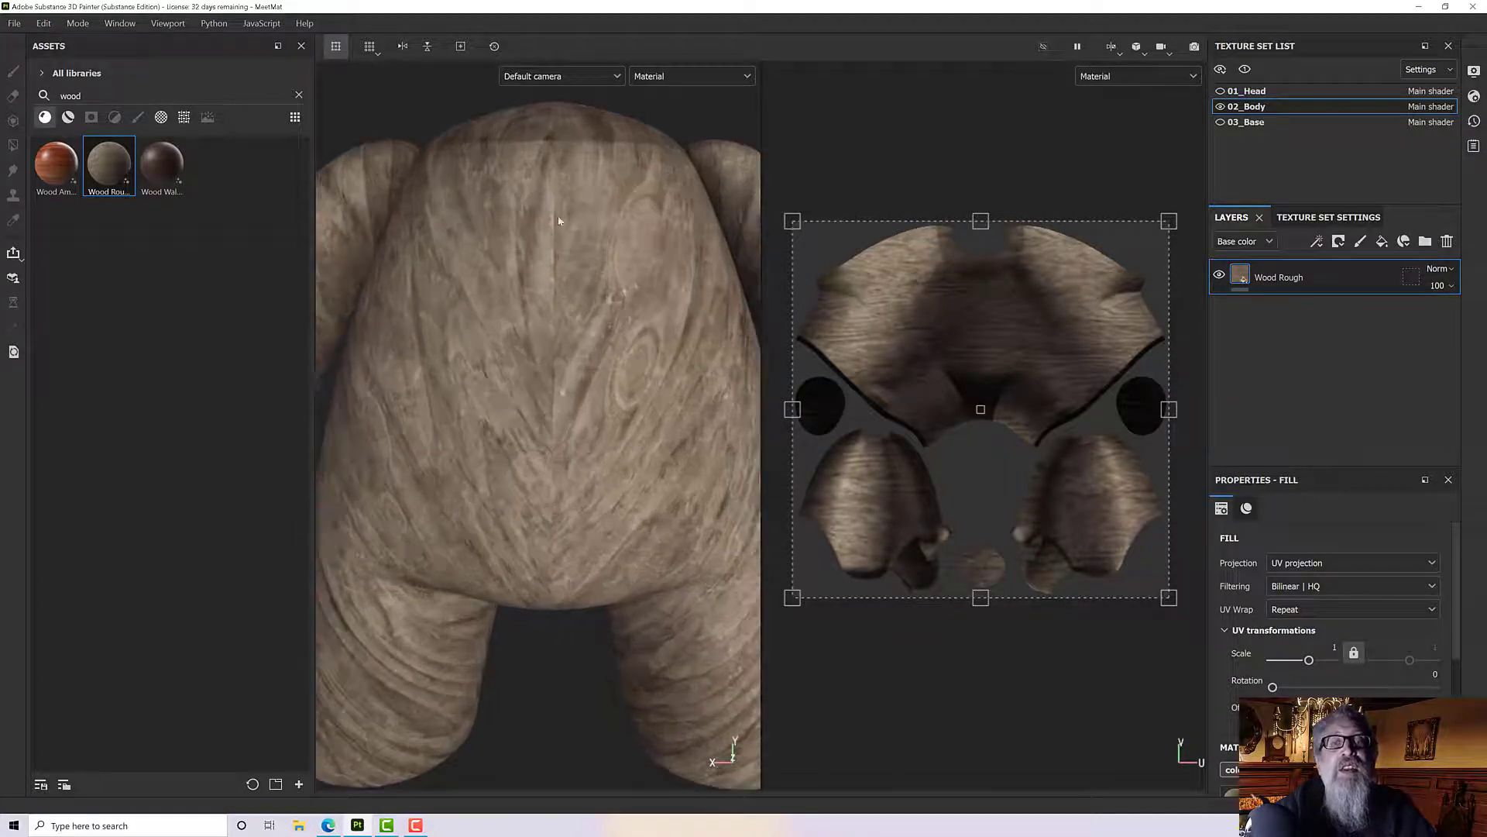
left_click(658, 76)
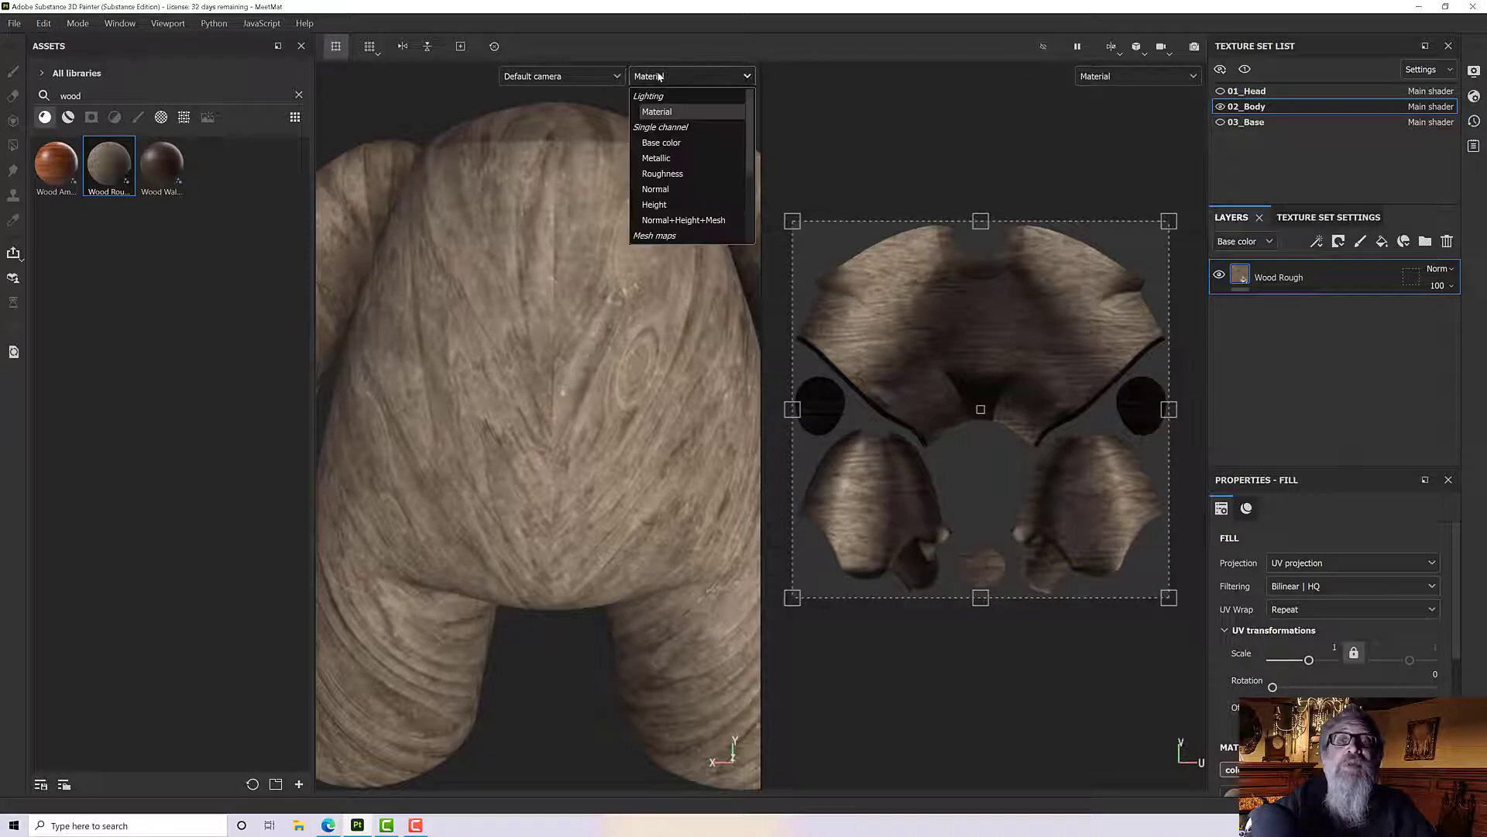
left_click(664, 205)
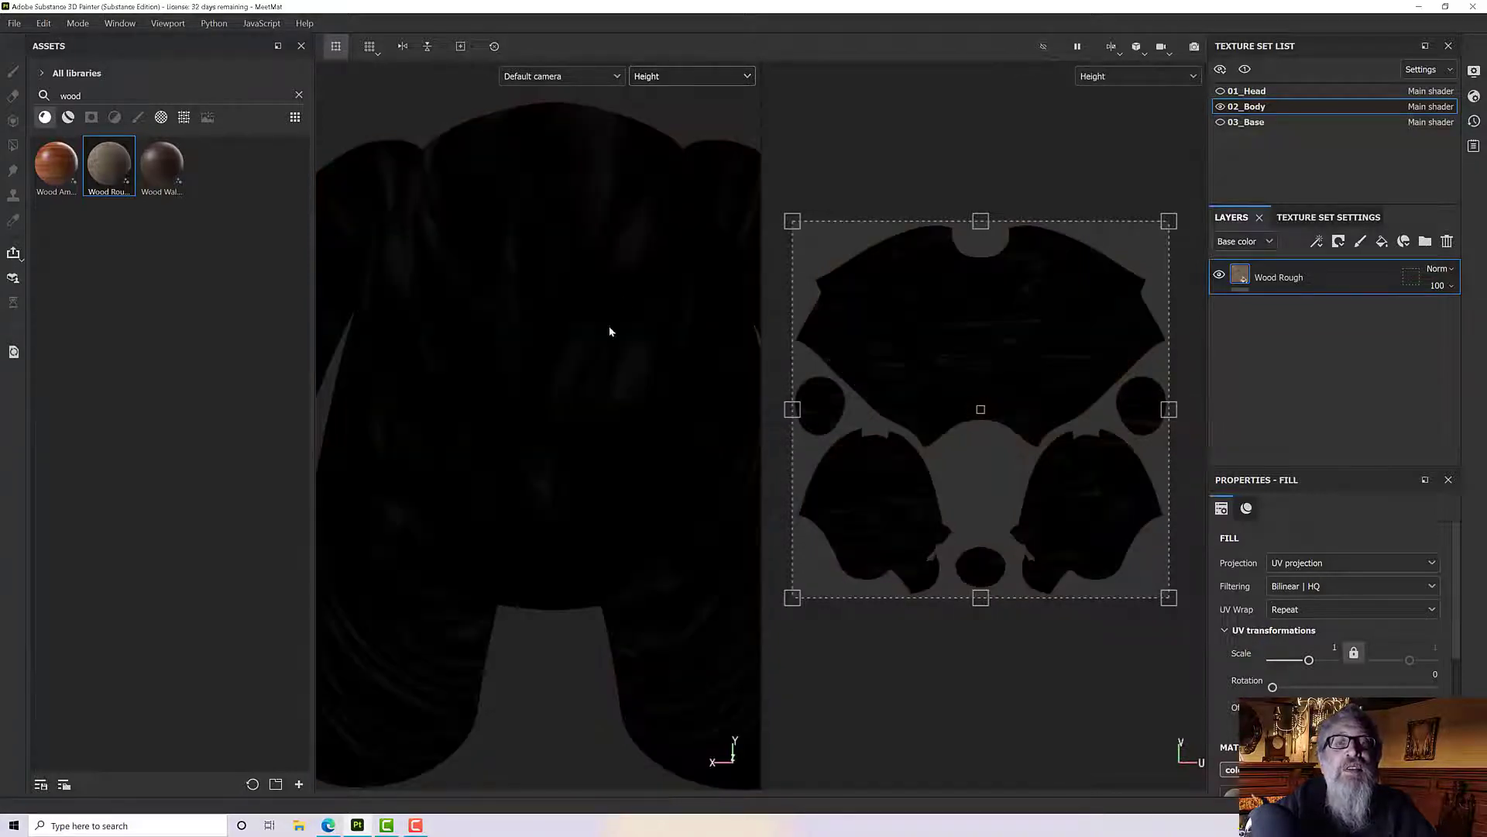
left_click_drag(612, 330, 547, 392, "alt")
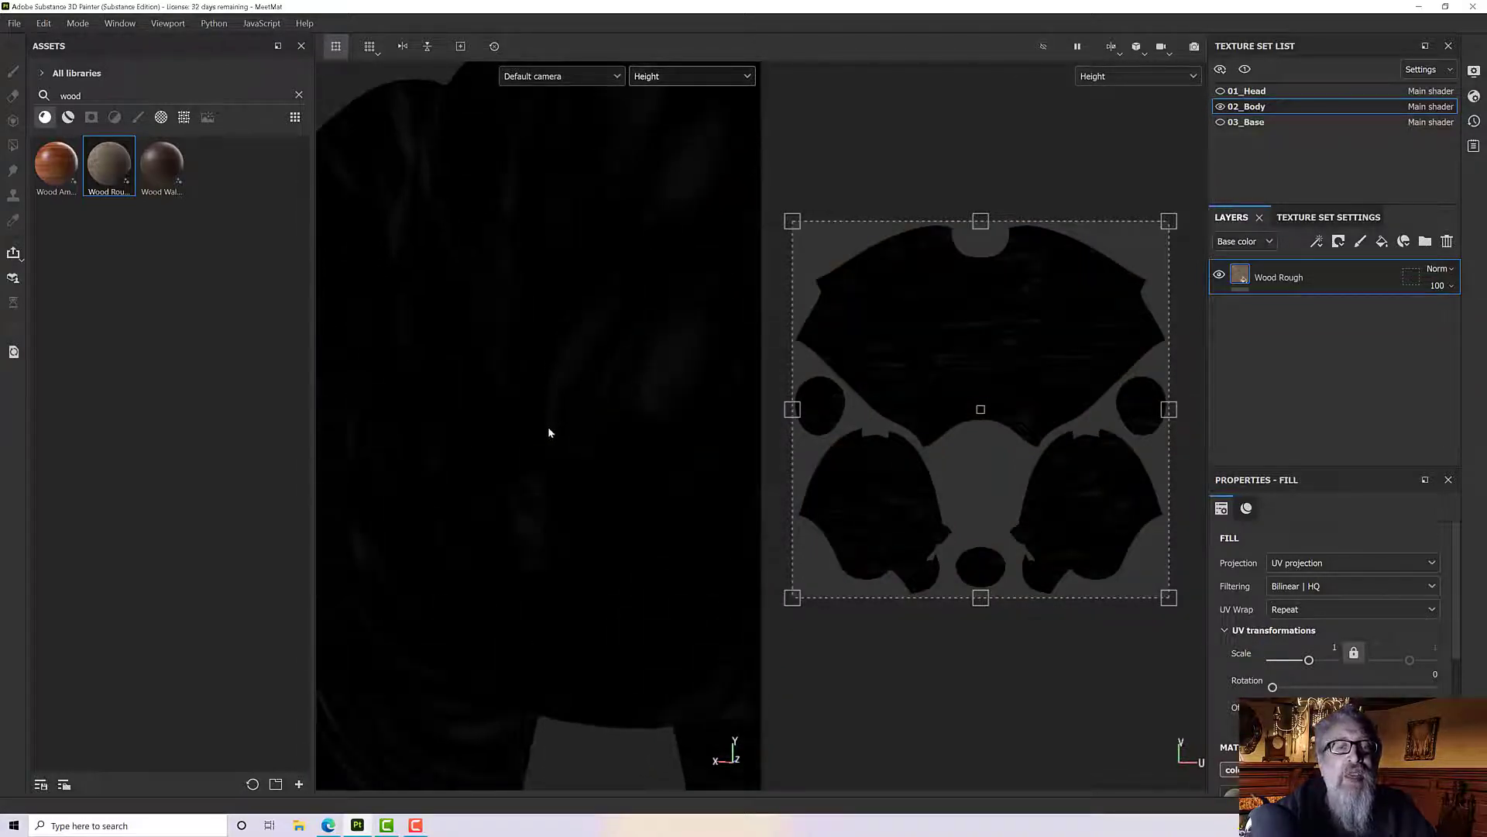
scroll(536, 564, "up", 4)
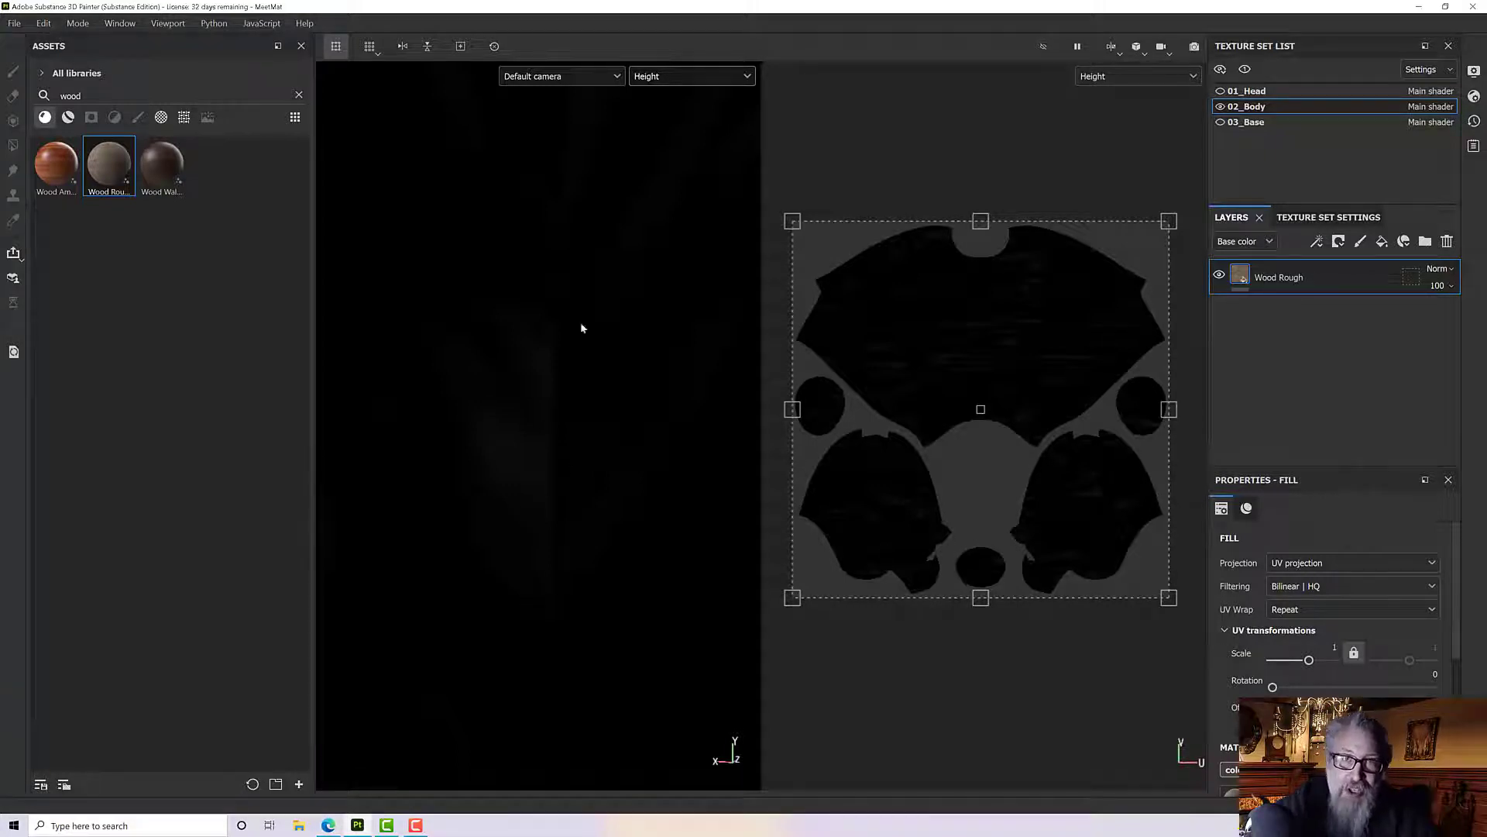
left_click(668, 76)
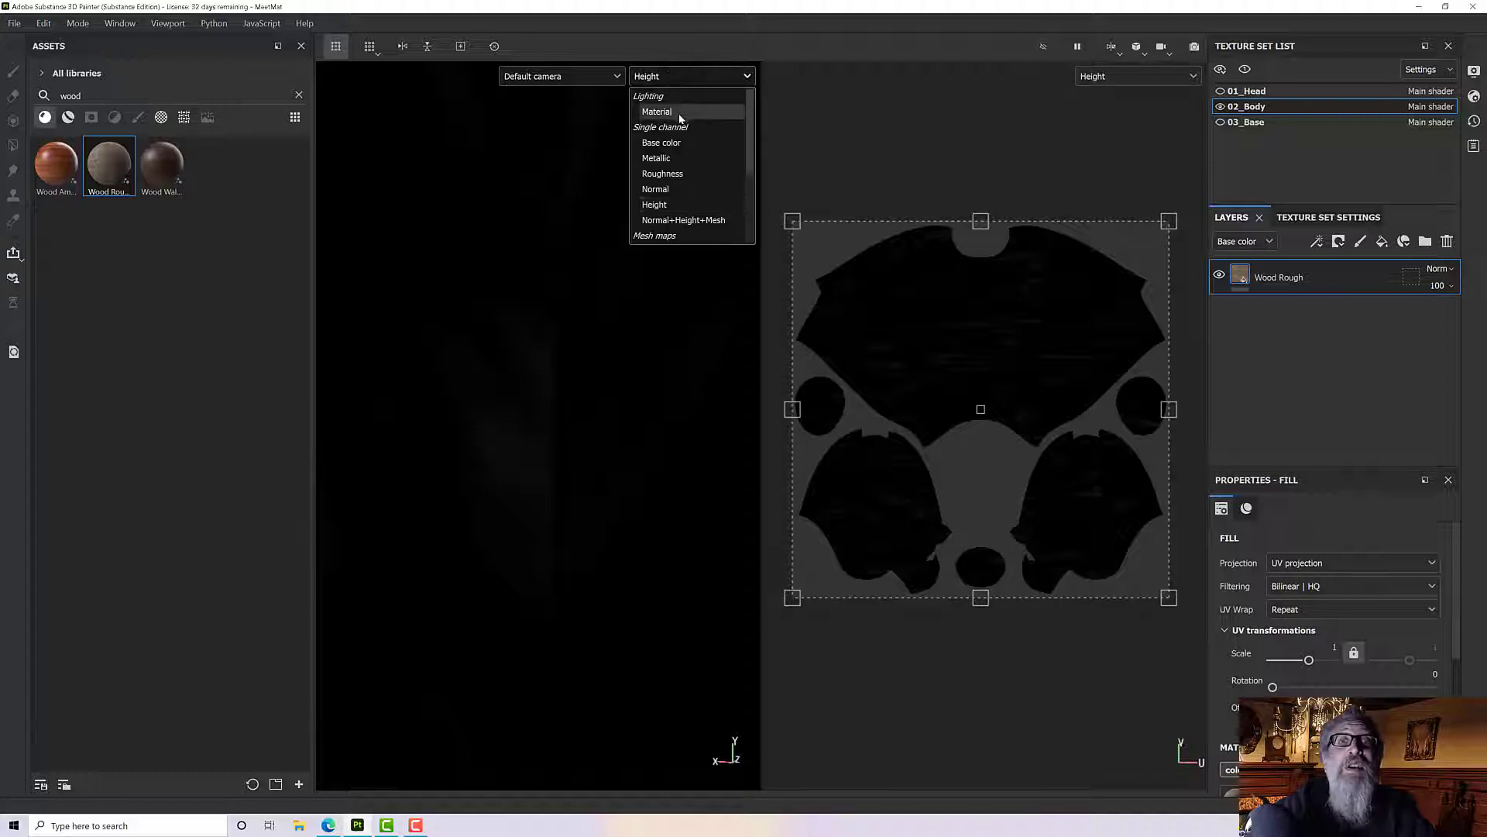
left_click(678, 103)
scroll(588, 347, "down", 5)
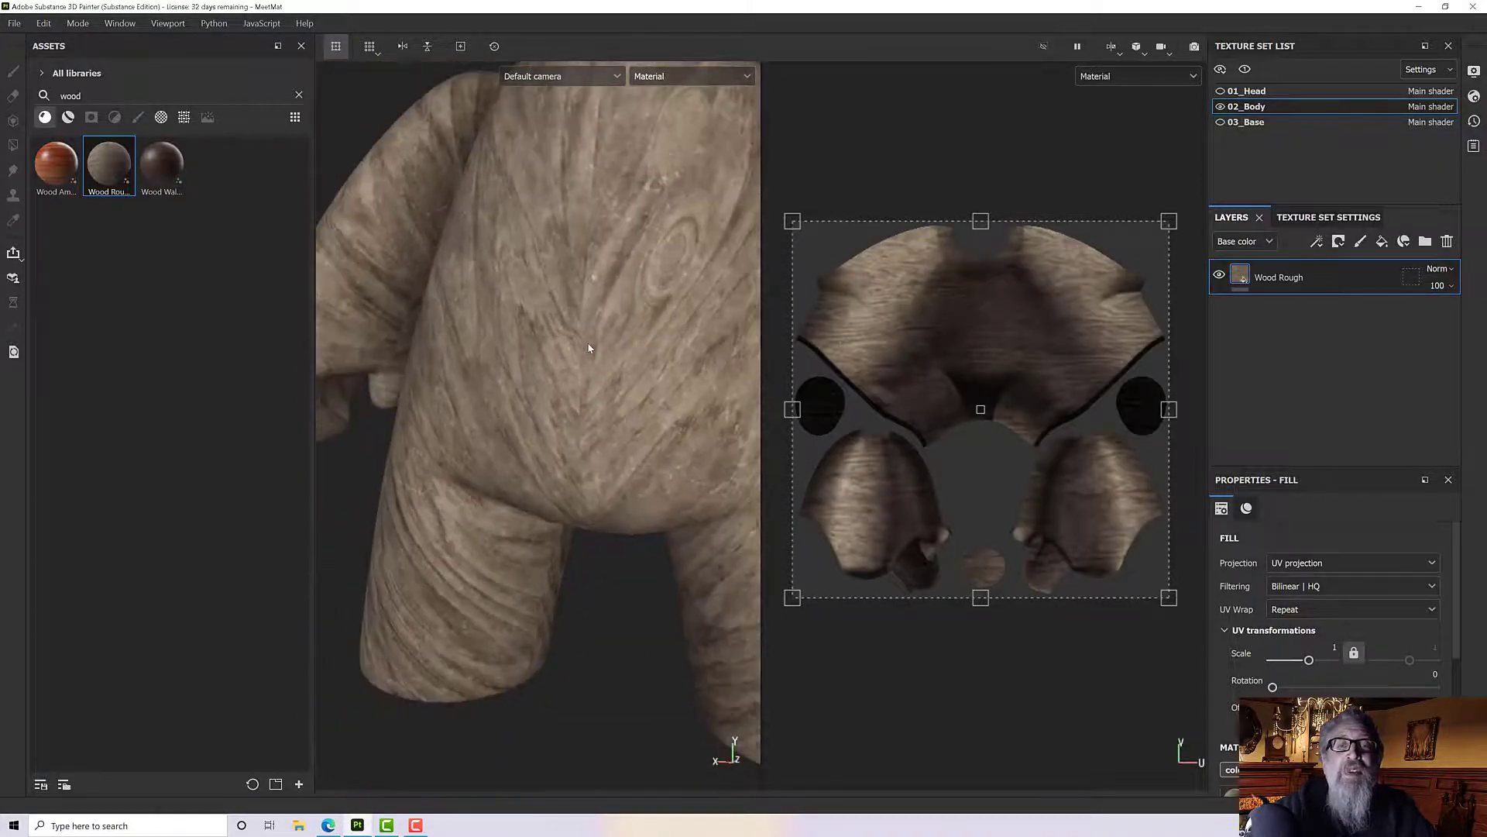
left_click_drag(703, 353, 649, 419, "alt")
- Change the Wood Rough fill layer's projection to Tri-planar projection and inspect the grain on the body
left_click(1302, 562)
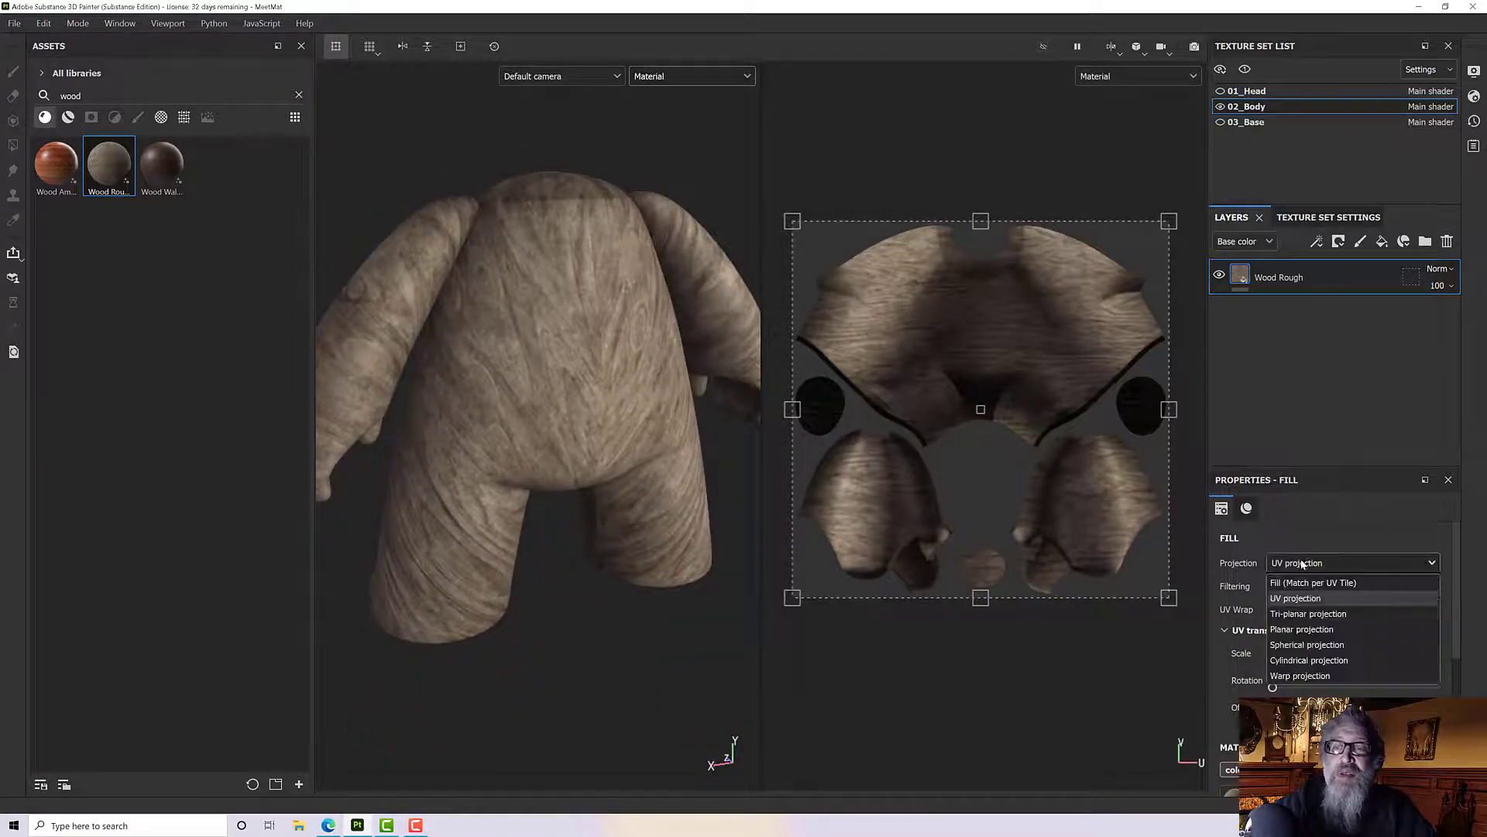
left_click(1310, 614)
scroll(561, 463, "up", 4)
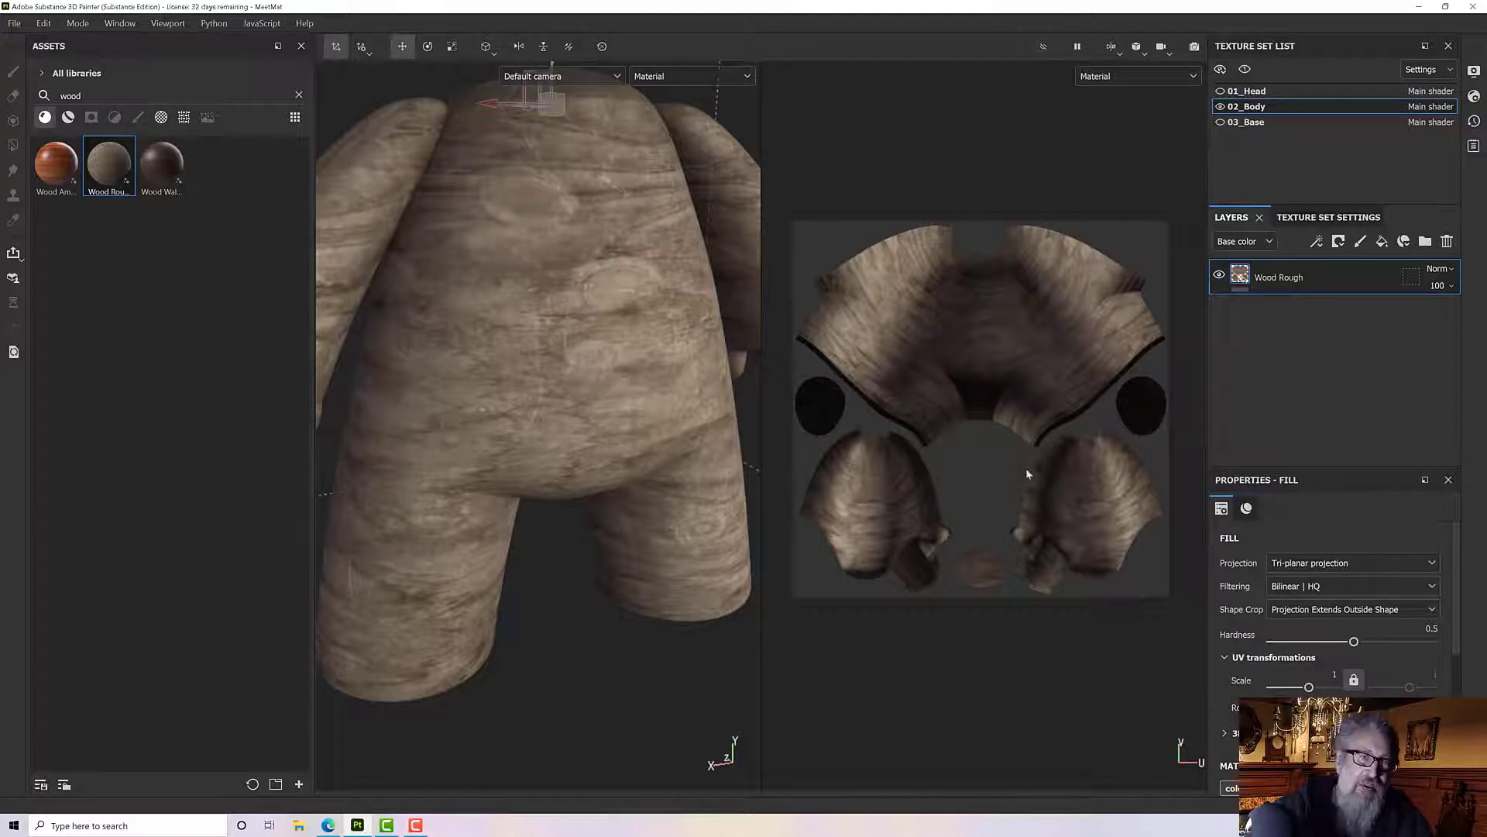
left_click_drag(362, 411, 616, 451, "alt")
scroll(616, 452, "up", 3)
scroll(616, 452, "up", 1)
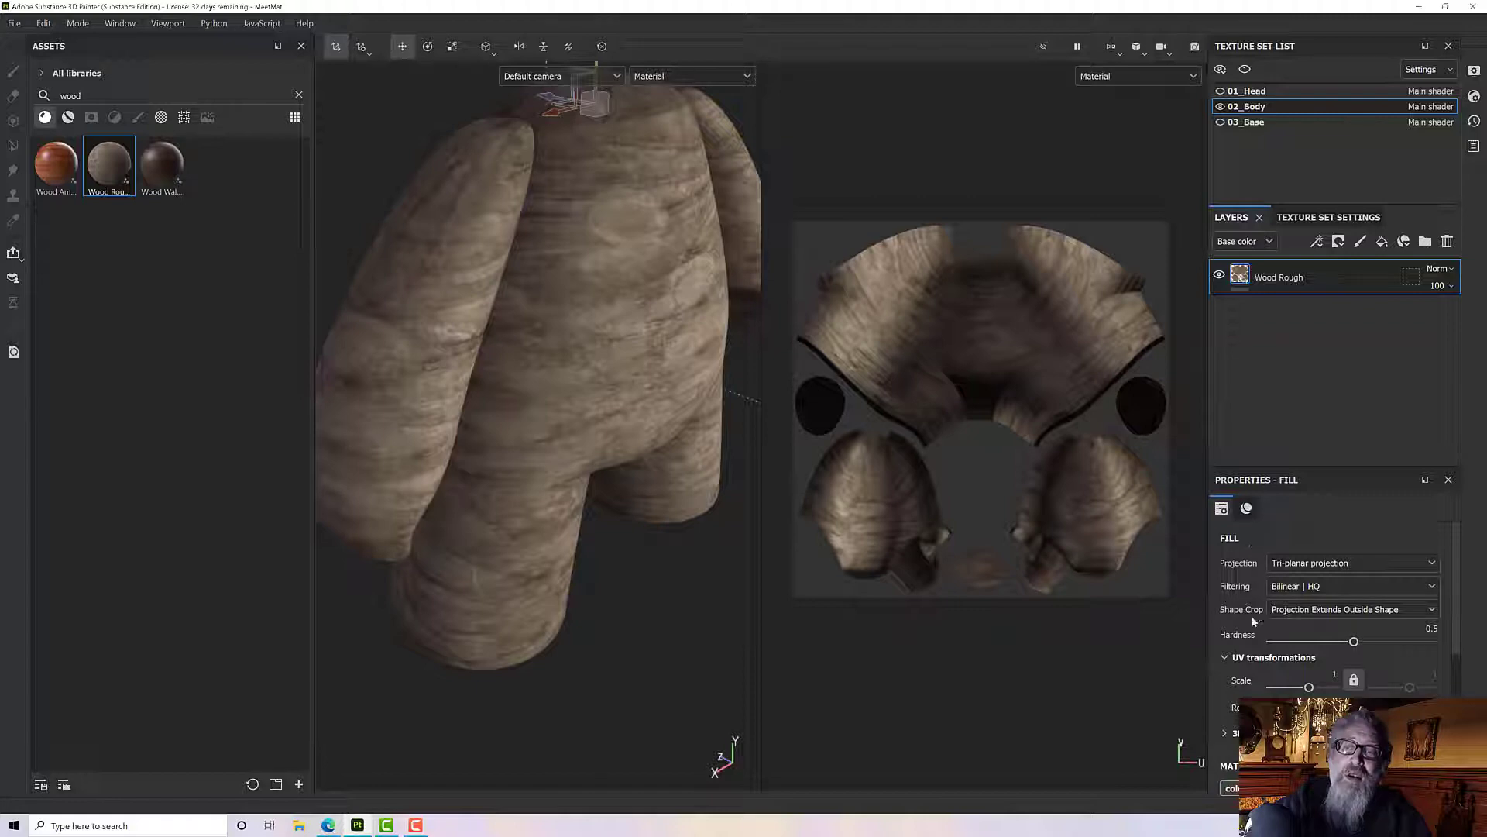
- Set the tri-planar projection's hardness to 1 and inspect the projection seams on the body, arm and leg
left_click_drag(1355, 642, 1434, 642)
left_click_drag(717, 473, 664, 252, "alt")
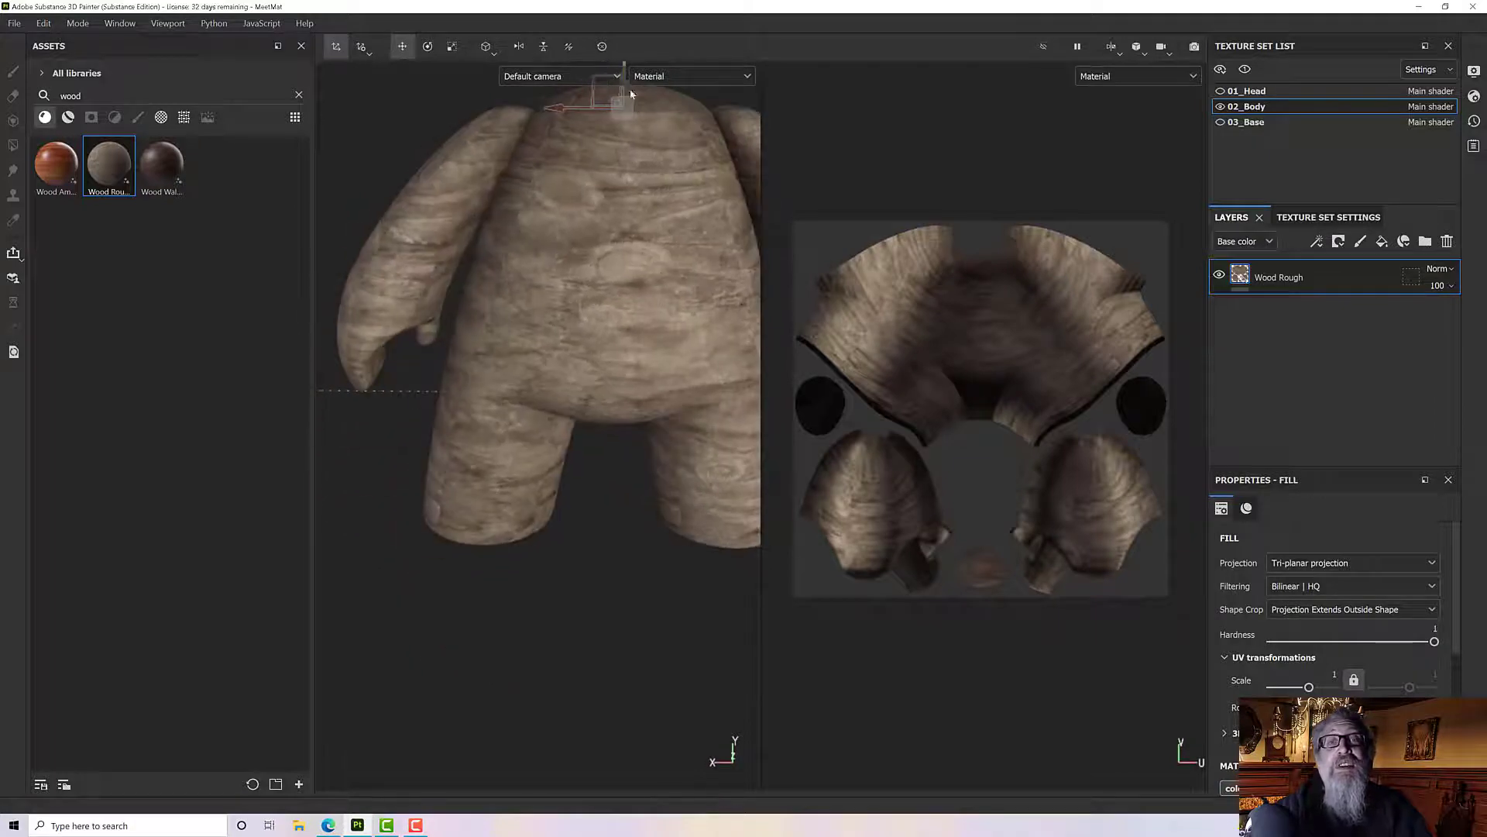
left_click_drag(625, 398, 672, 407, "alt")
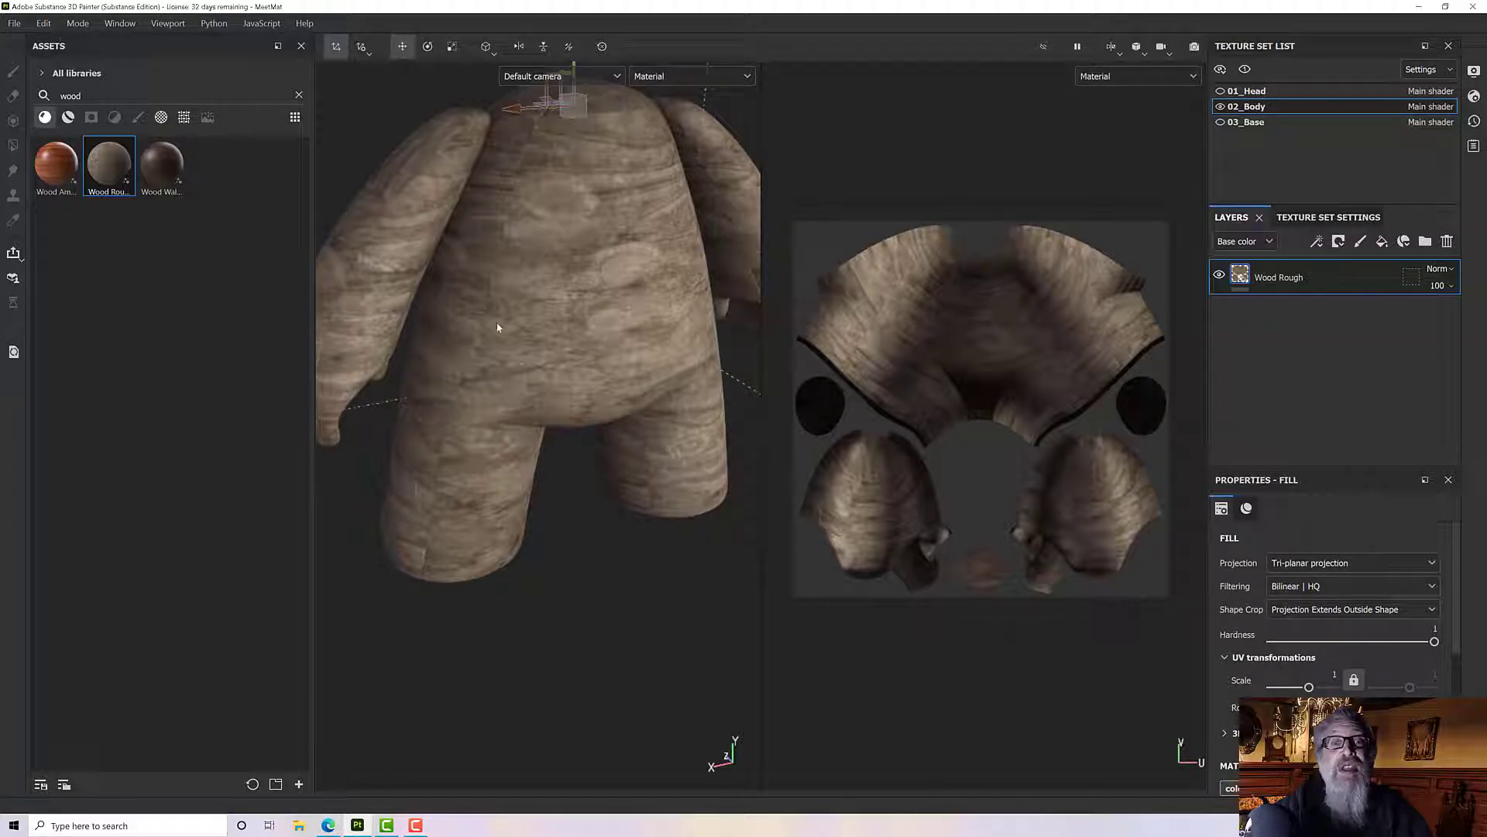
left_click_drag(495, 326, 520, 148, "alt")
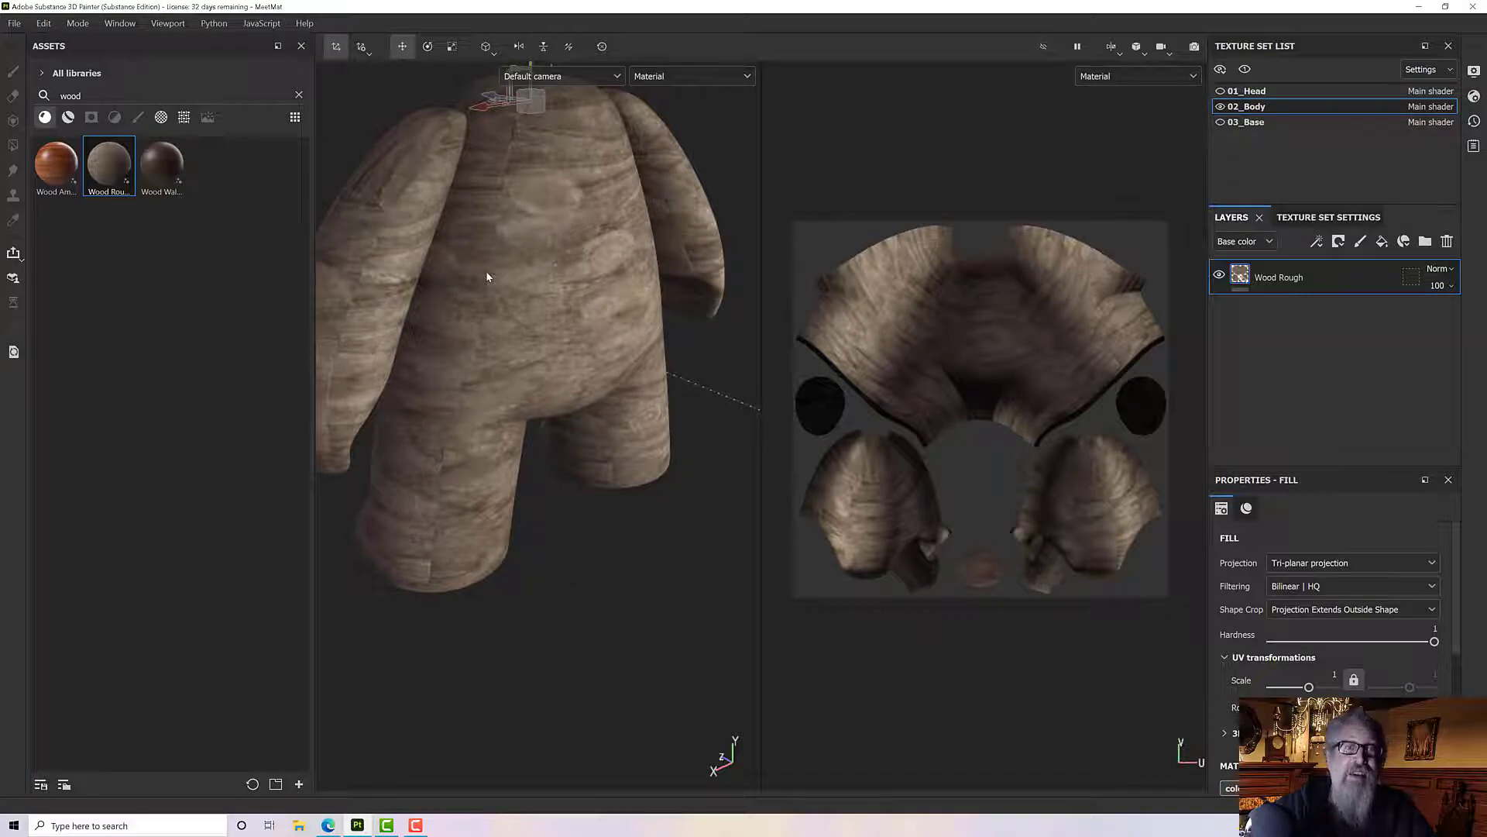
left_click_drag(533, 350, 620, 266, "alt")
scroll(491, 288, "up", 3)
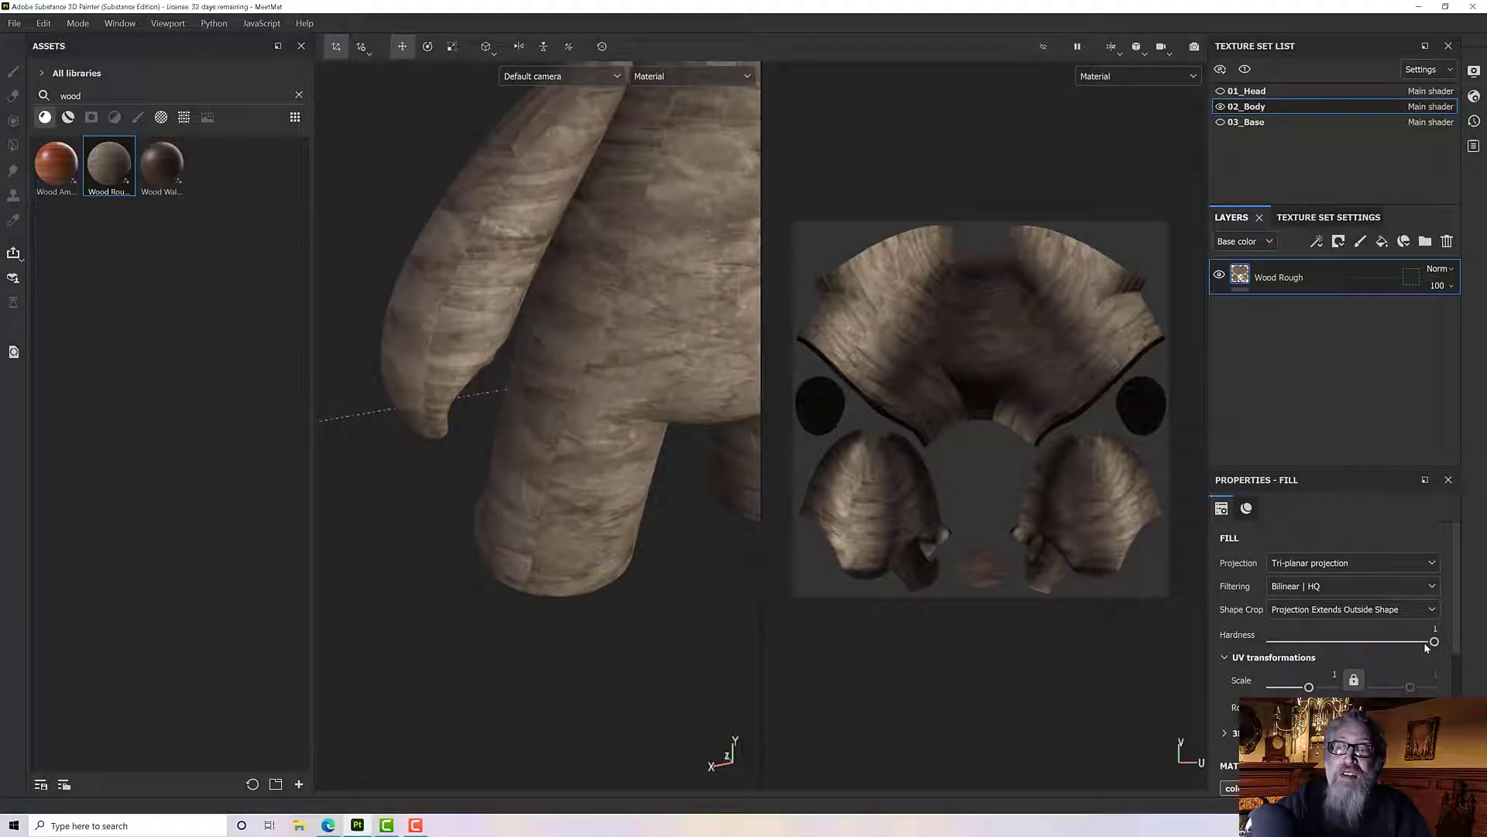
- Soften the projection seams by setting the Wood Rough layer's hardness to 0.43
left_click_drag(1432, 643, 1311, 653)
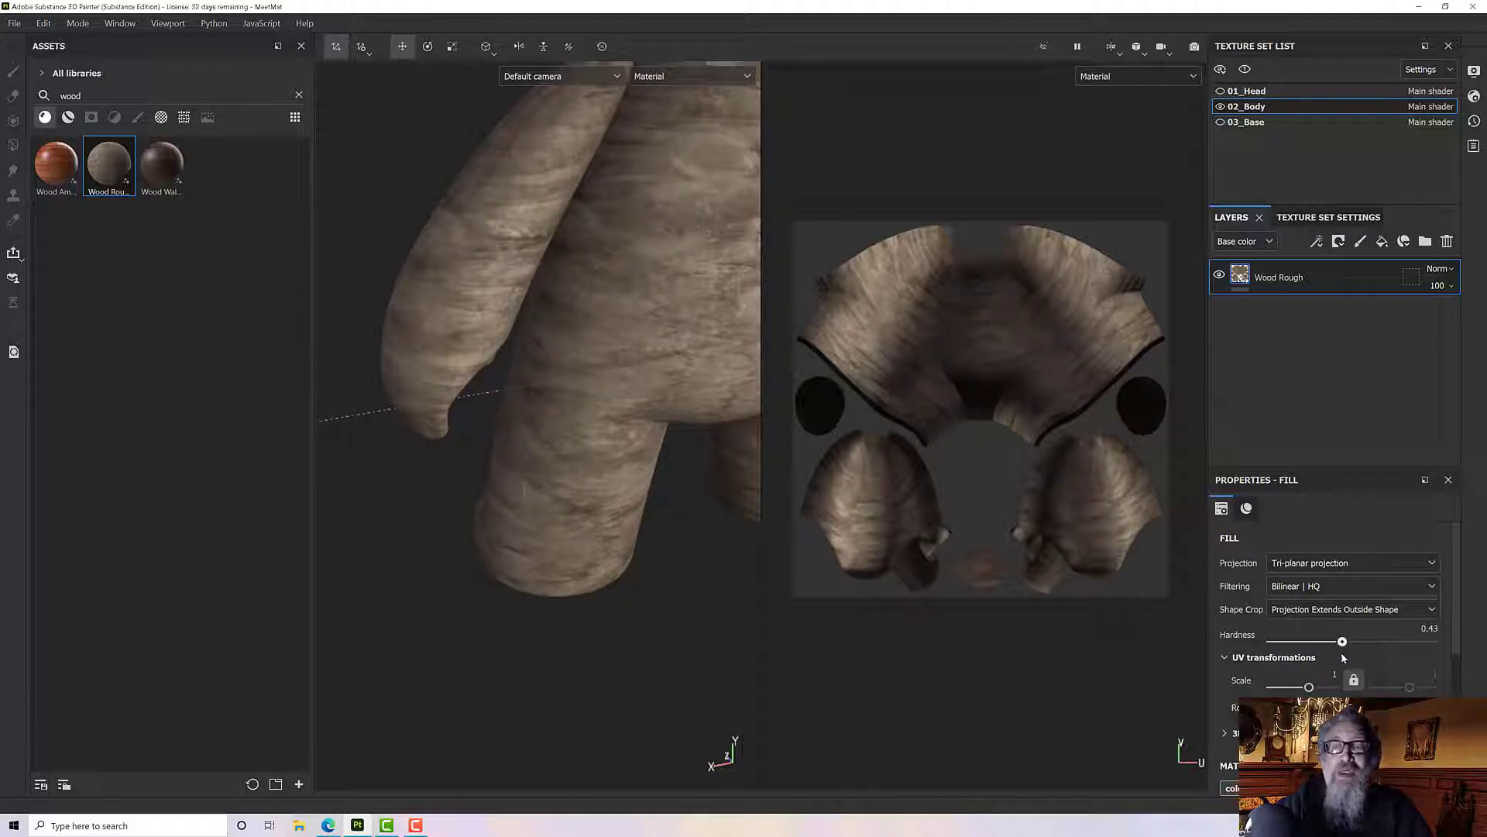
scroll(639, 523, "down", 3)
left_click_drag(639, 523, 588, 515, "alt")
scroll(658, 501, "up", 5)
scroll(601, 497, "down", 2)
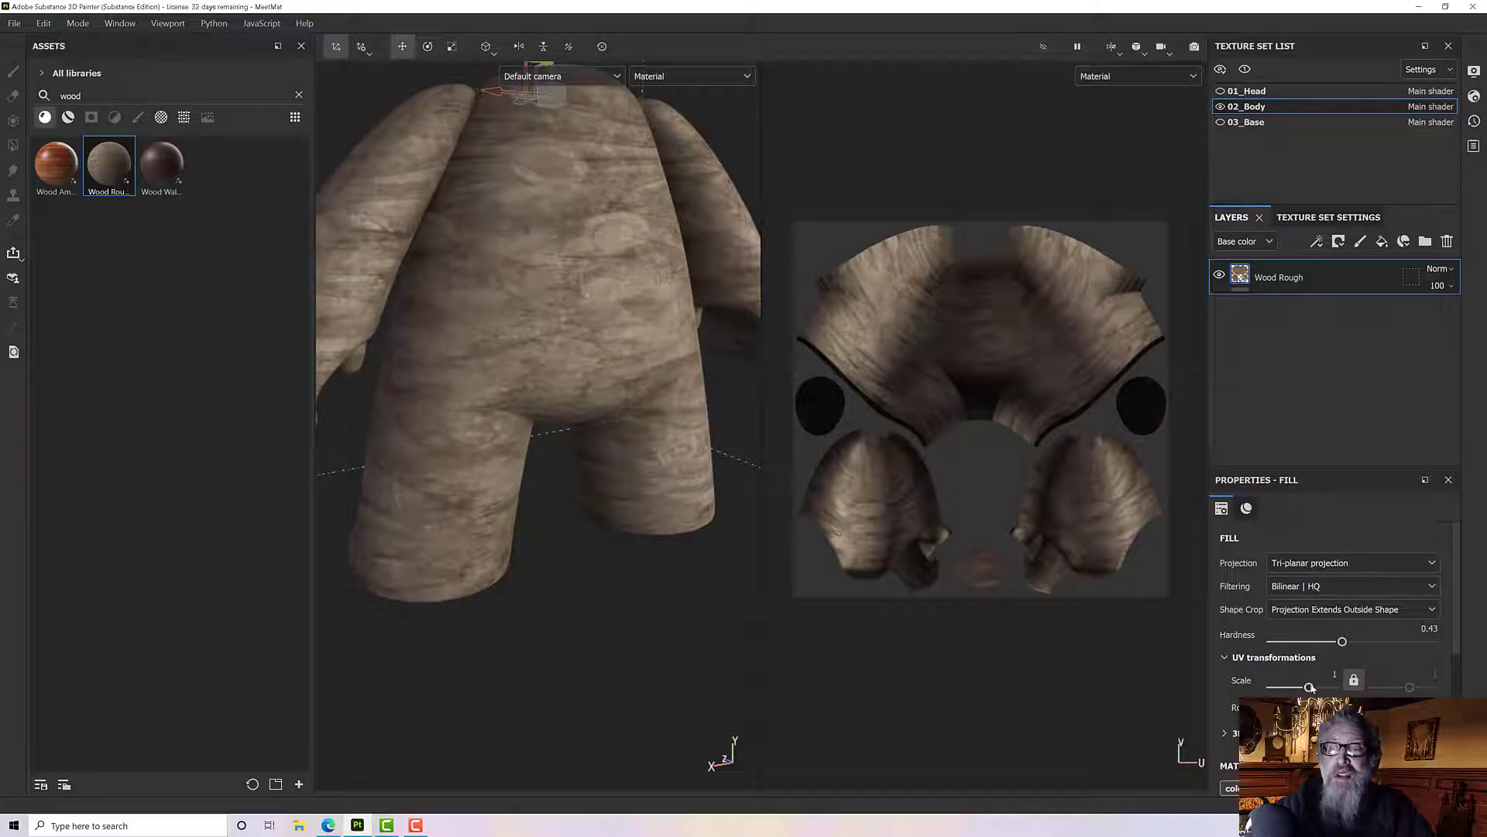
- Try a UV scale of 1.78 on the Wood Rough layer and restore it to 1
left_click_drag(1309, 687, 1312, 688)
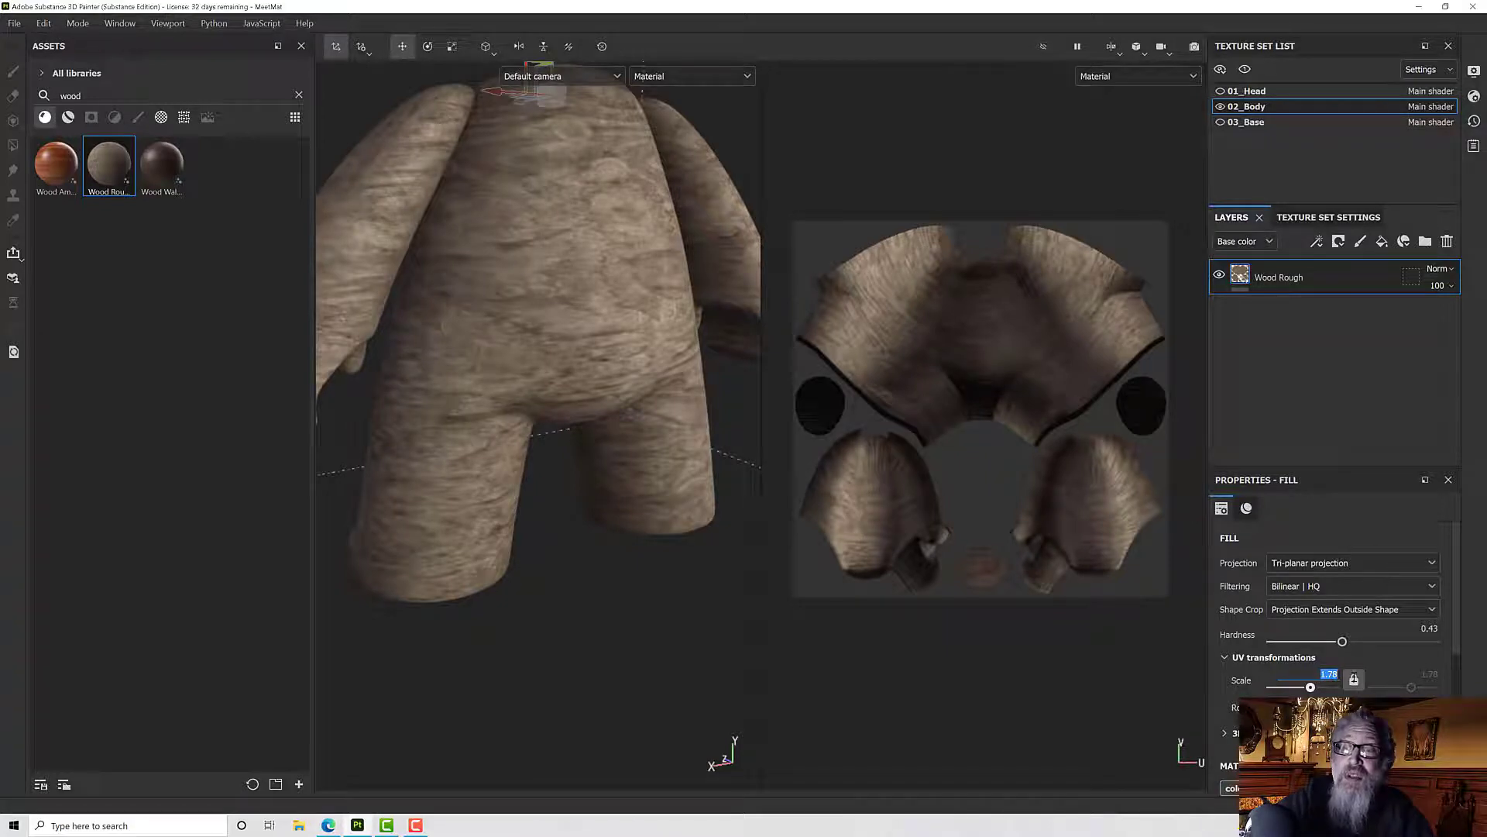
key("Return")
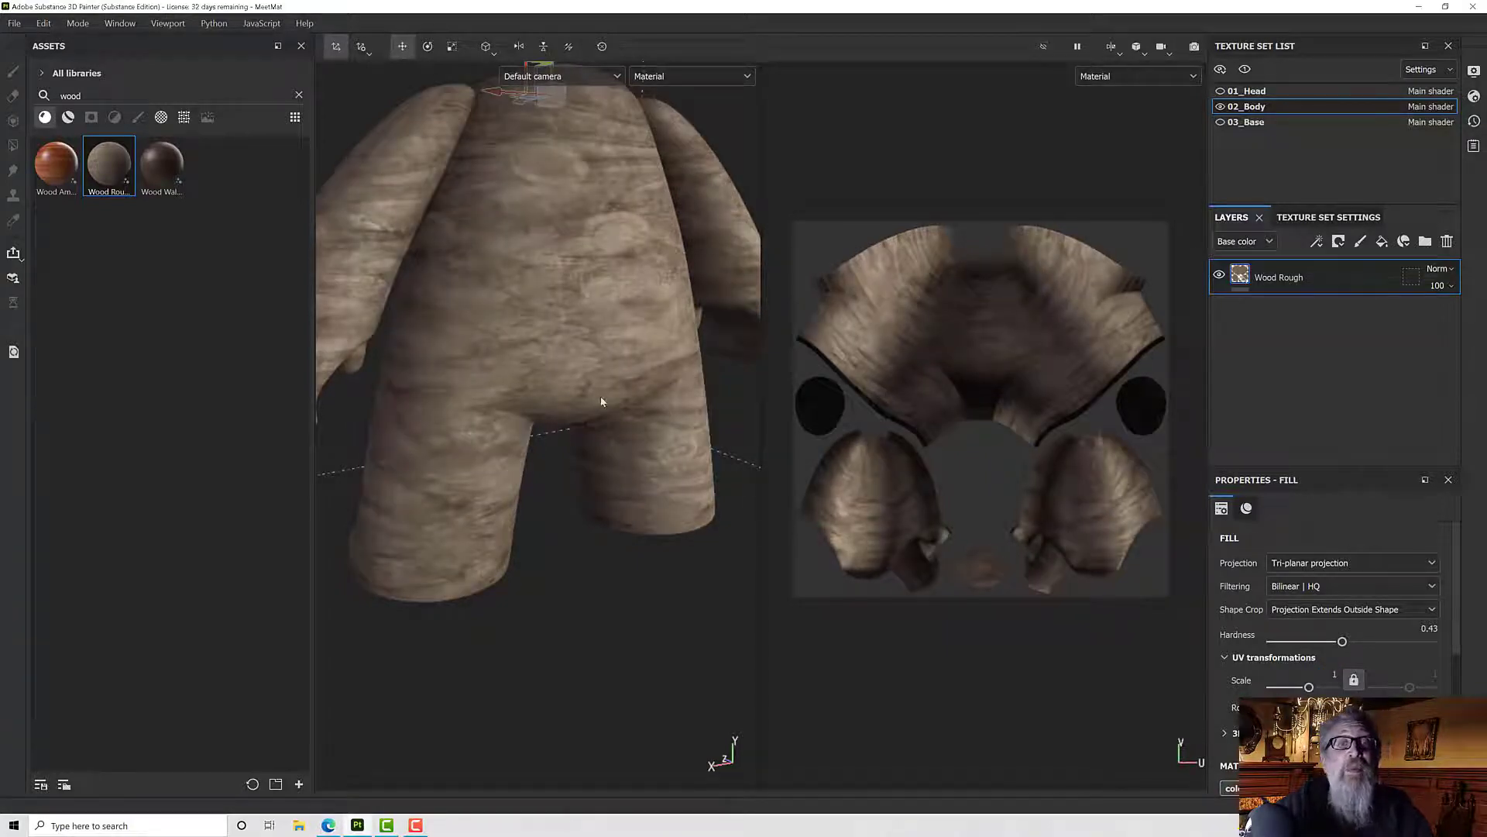
- Duplicate the Wood Rough layer of the 02_Body texture set
scroll(608, 405, "down", 4)
left_click_drag(614, 418, 637, 432, "alt")
middle_click_drag(636, 433, 629, 551, "alt")
left_click_drag(630, 549, 657, 547, "alt")
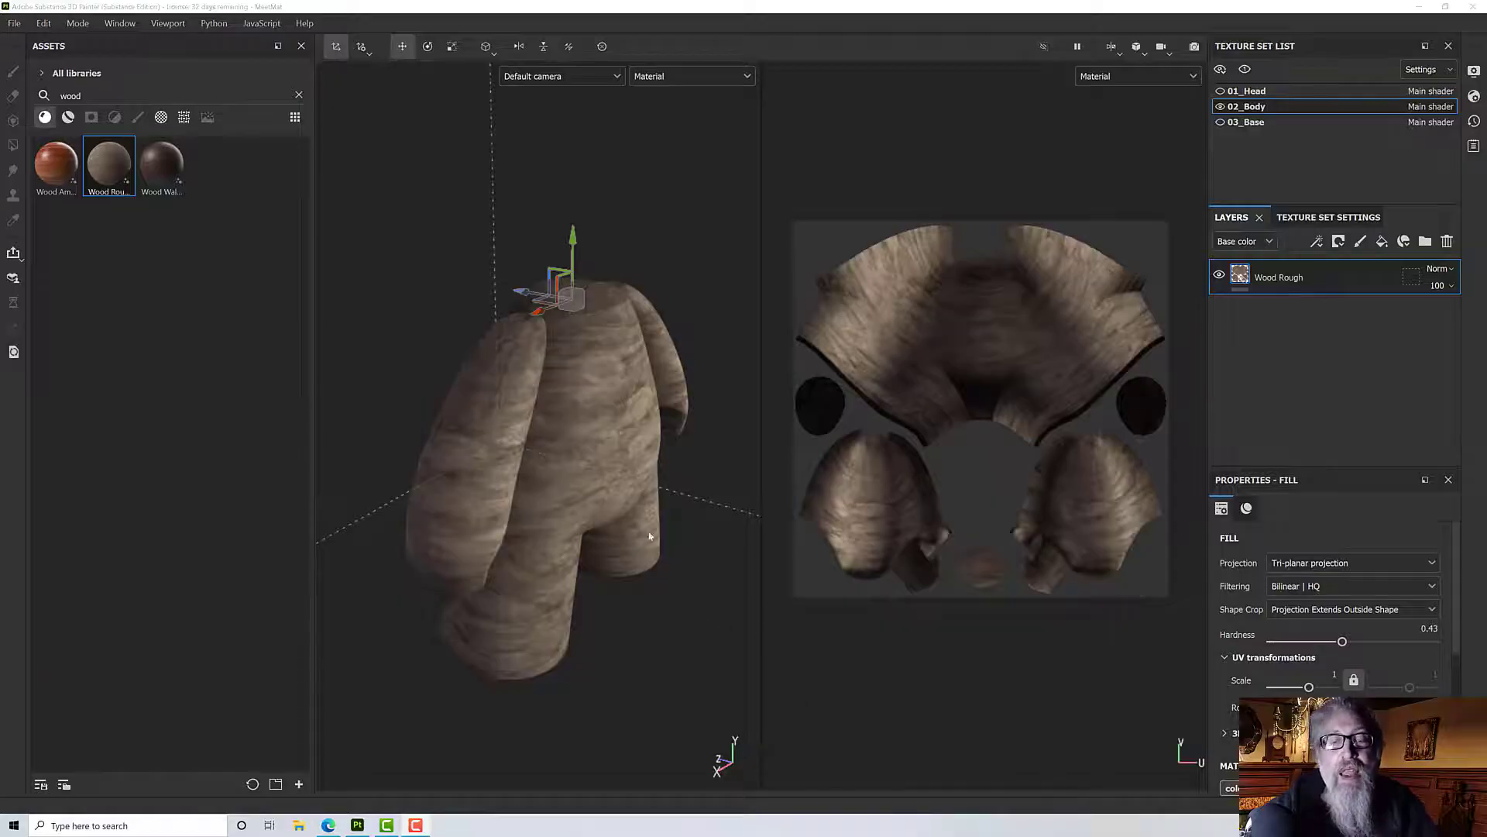
left_click_drag(700, 626, 659, 574, "alt")
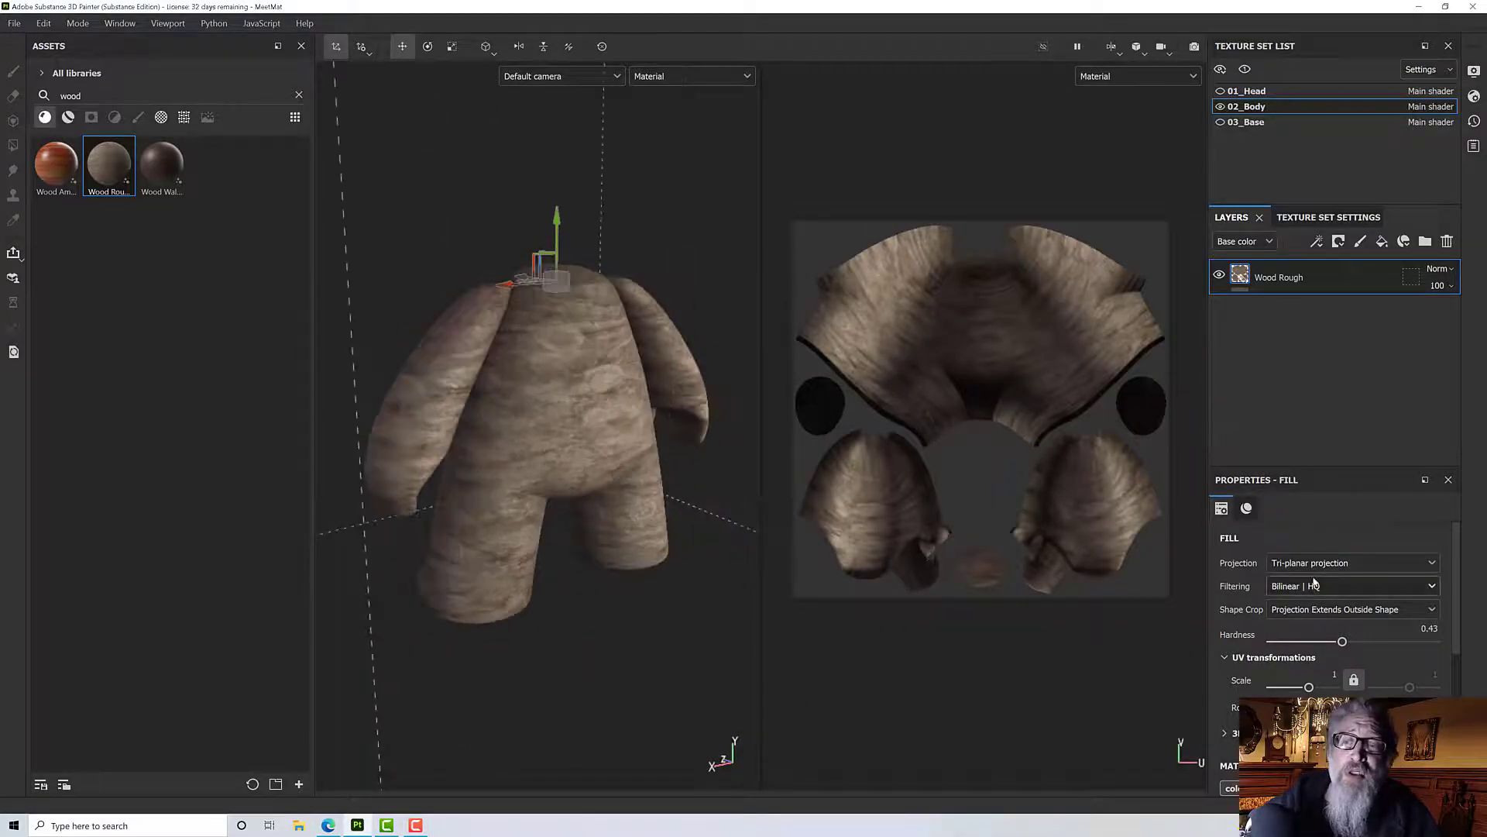
right_click(1267, 284)
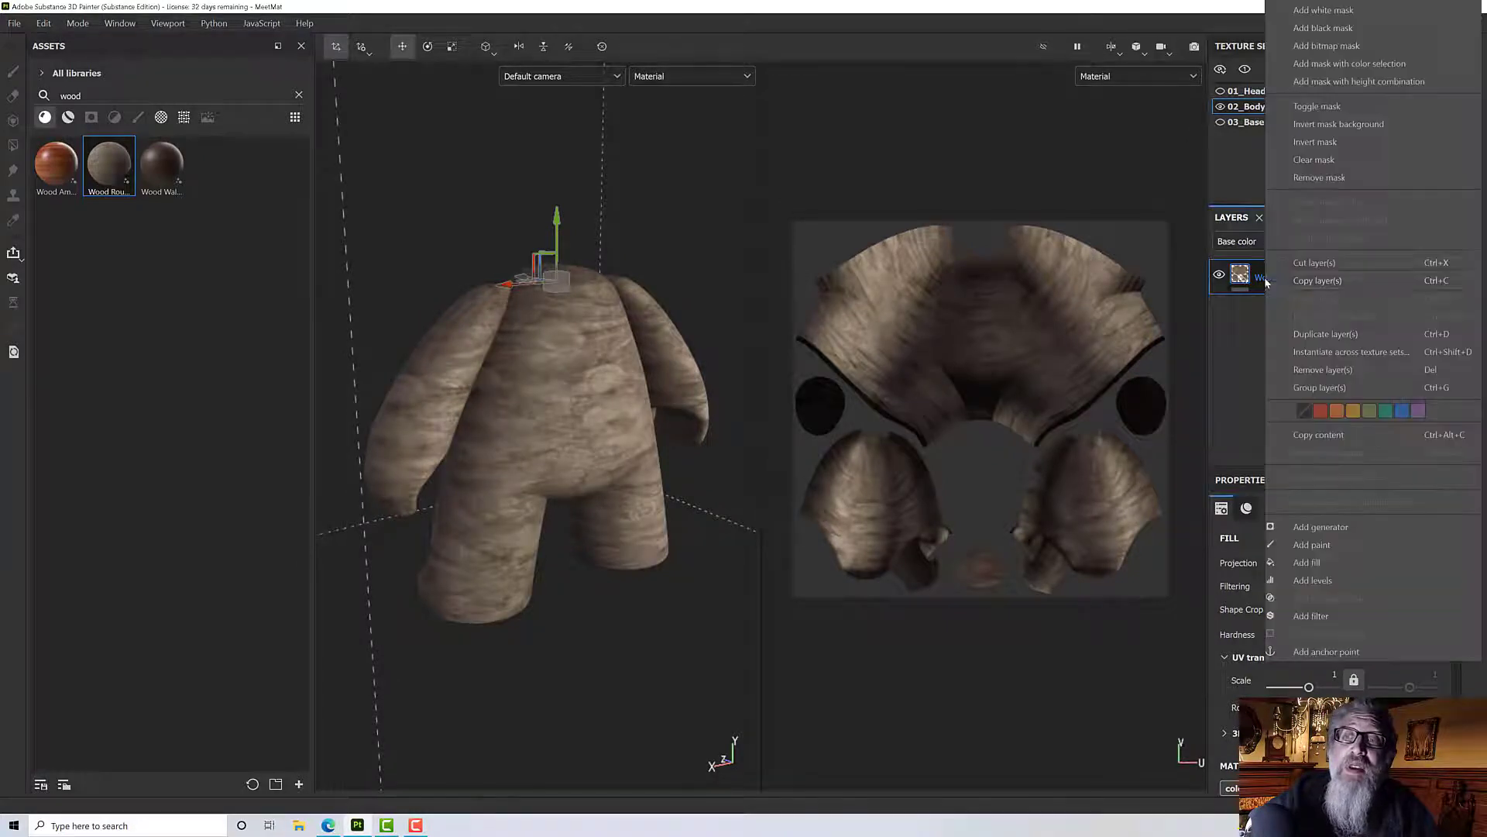
left_click(1309, 339)
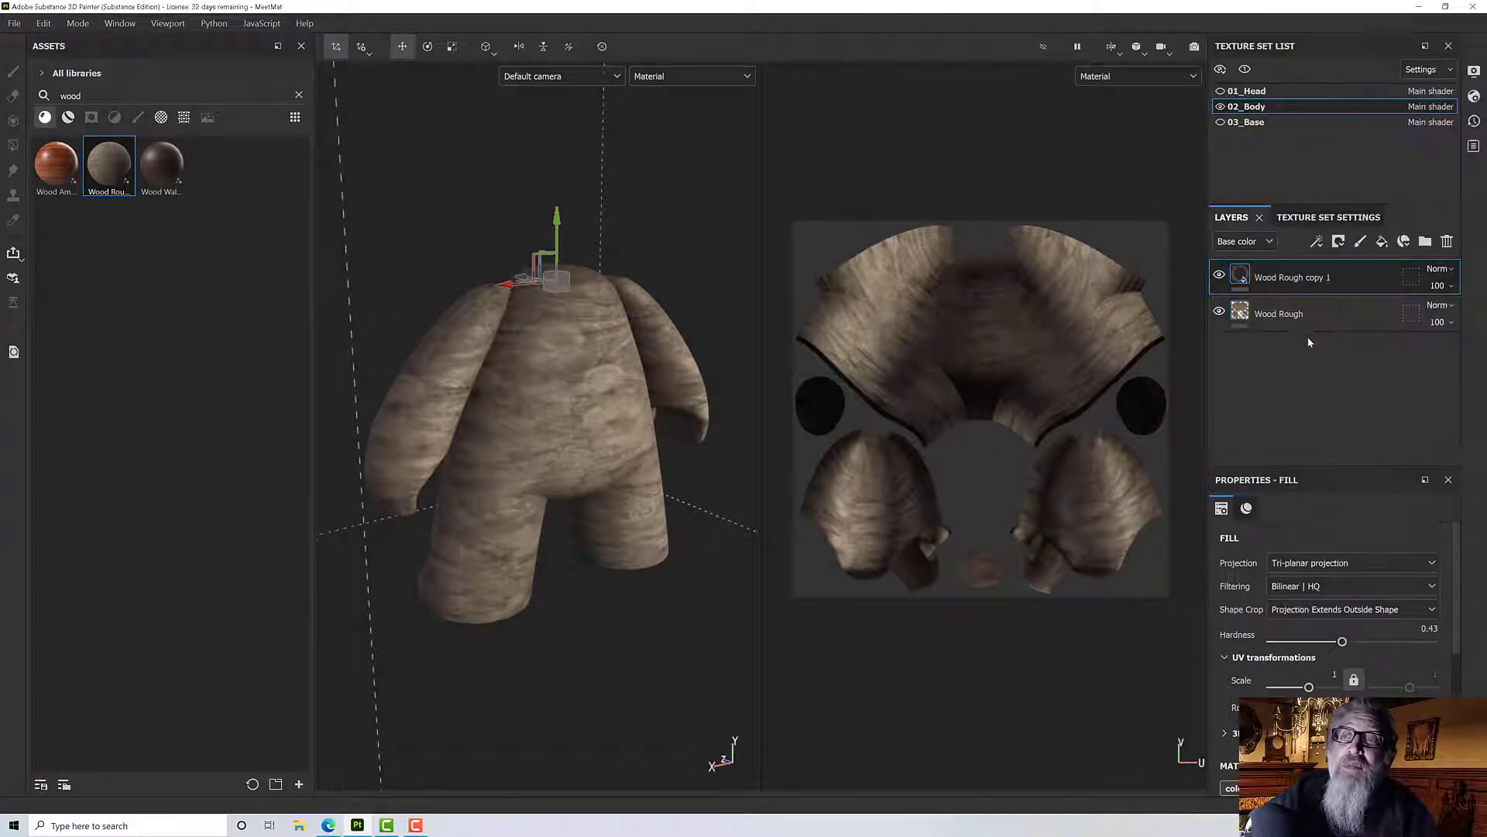
- Change the lower, original Wood Rough layer's projection to UV projection
left_click(1280, 313)
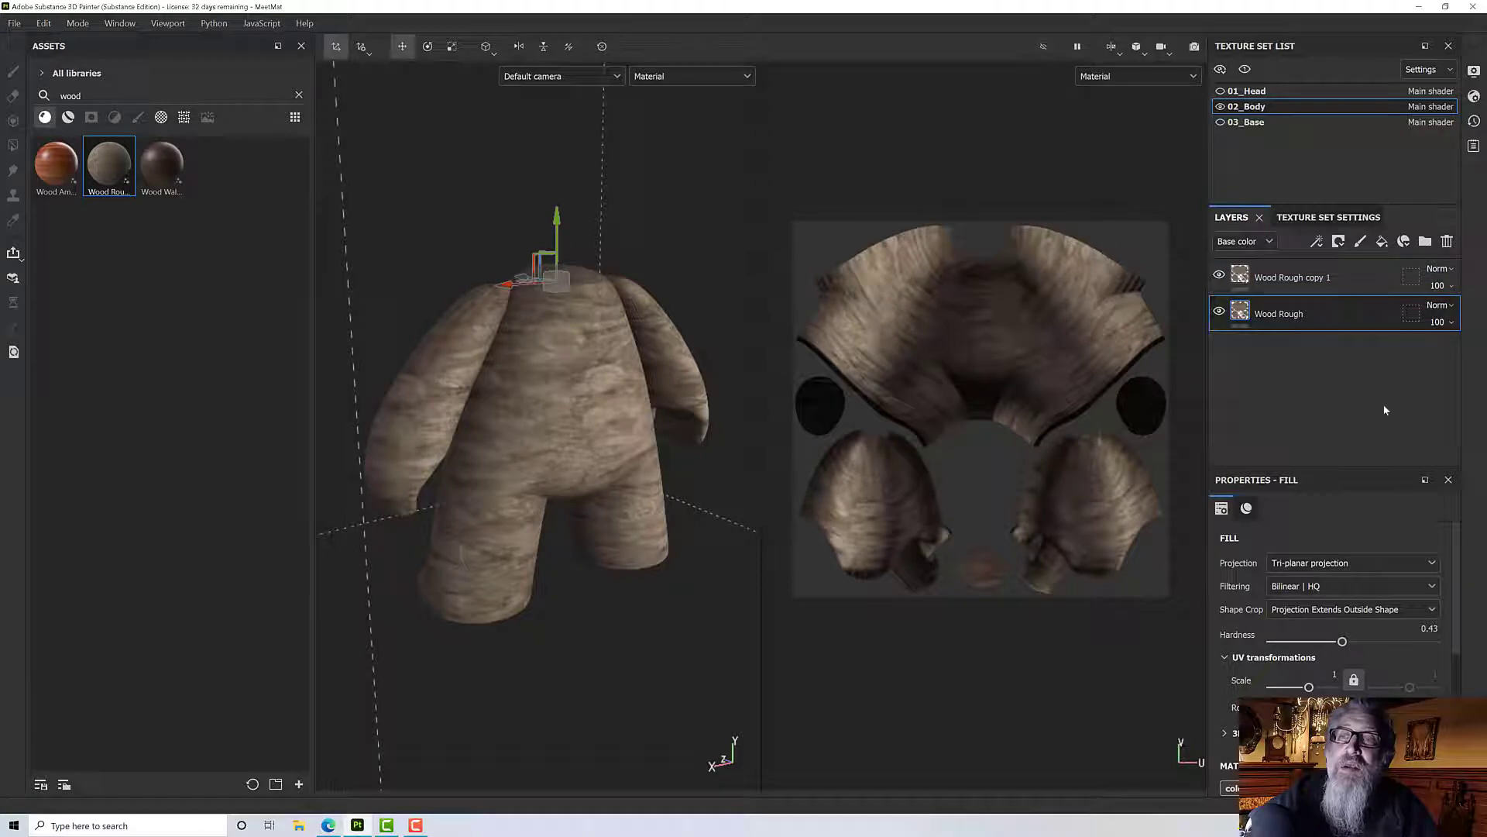
left_click(1300, 564)
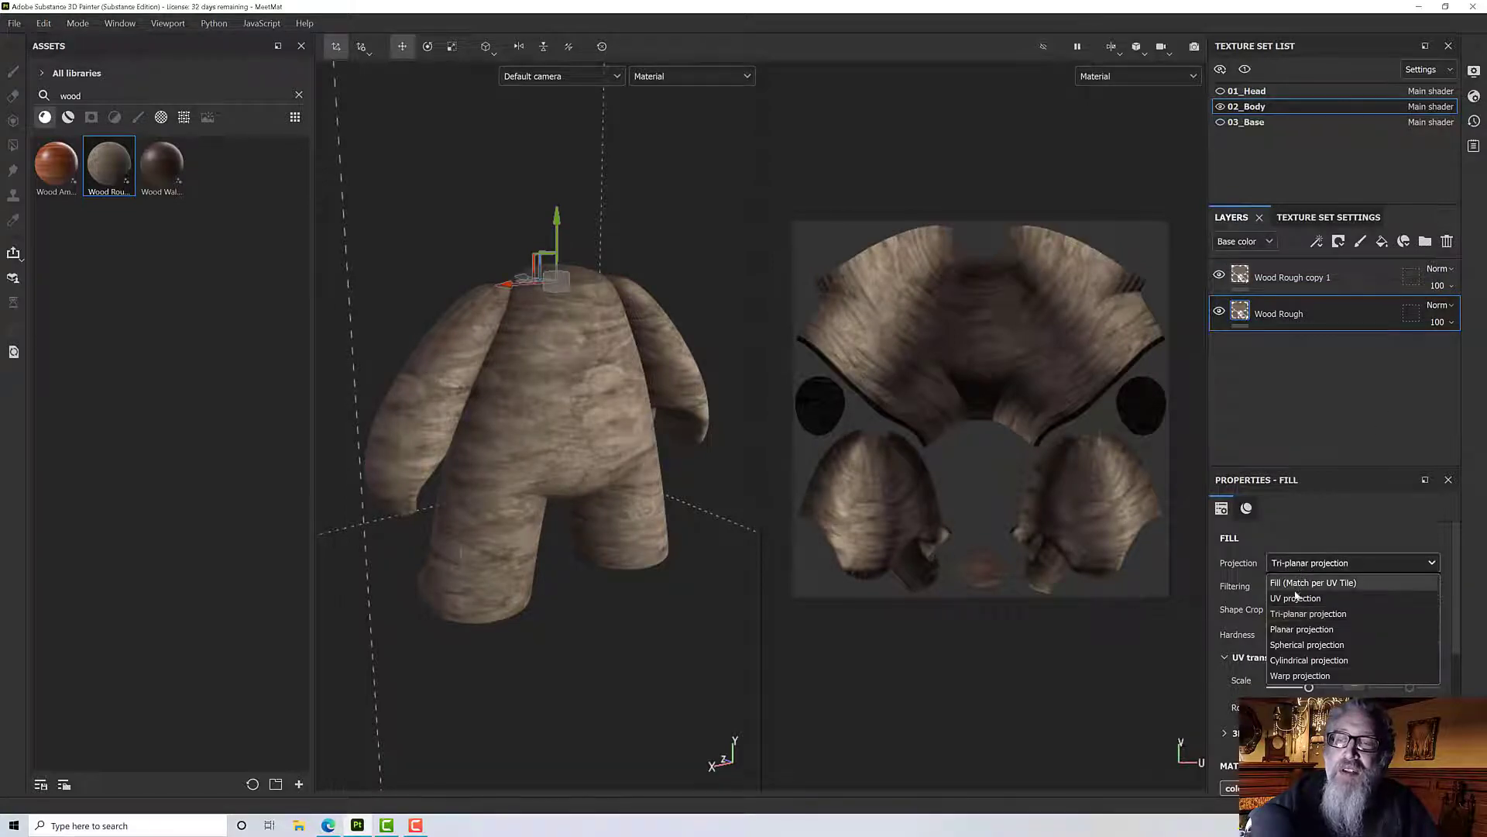
left_click(1298, 599)
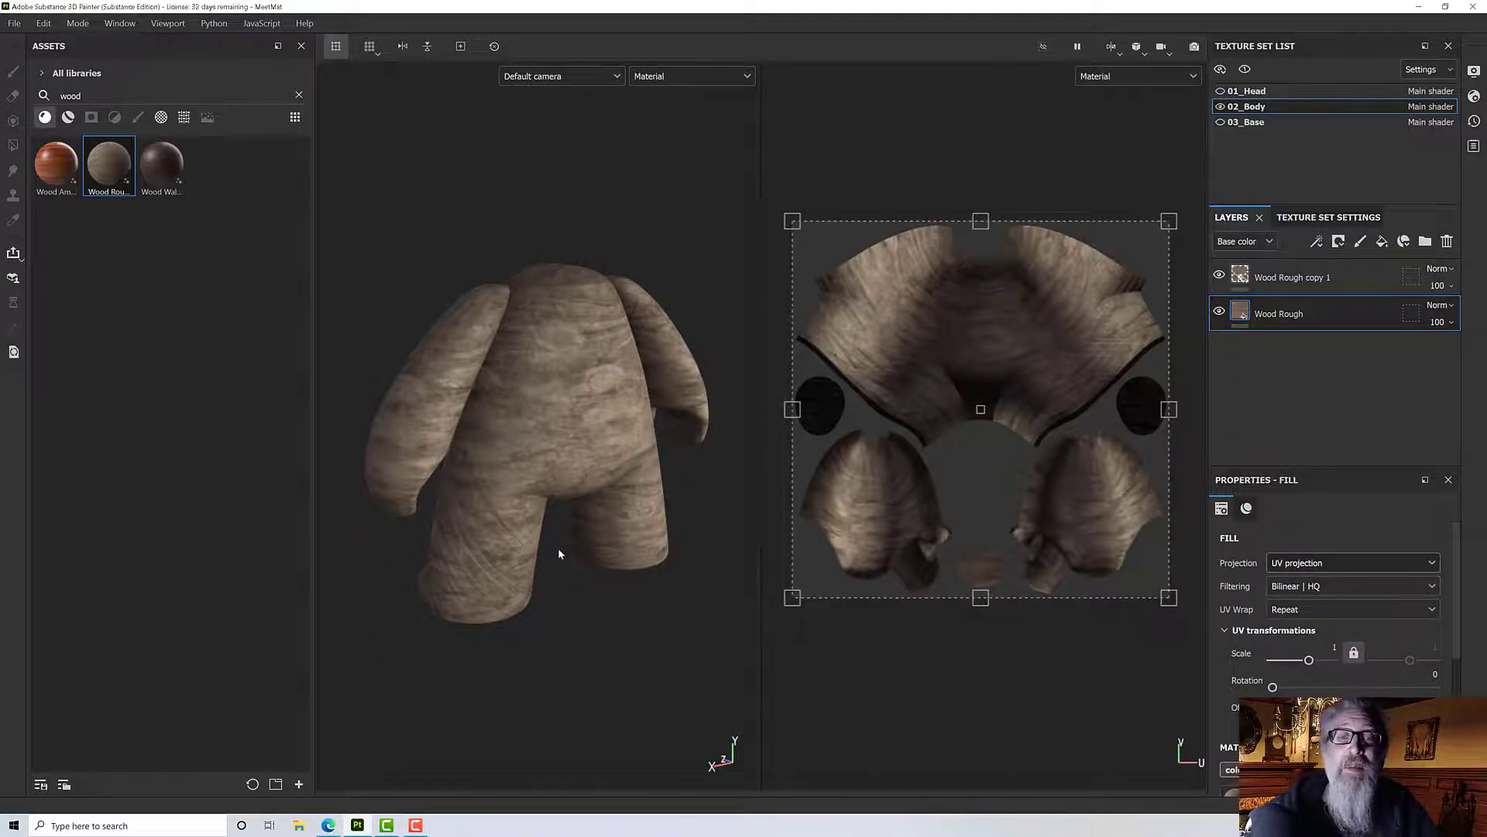
- Examine how the wood grain and projection seams look across the body, arms and legs from several sides
scroll(558, 553, "up", 6)
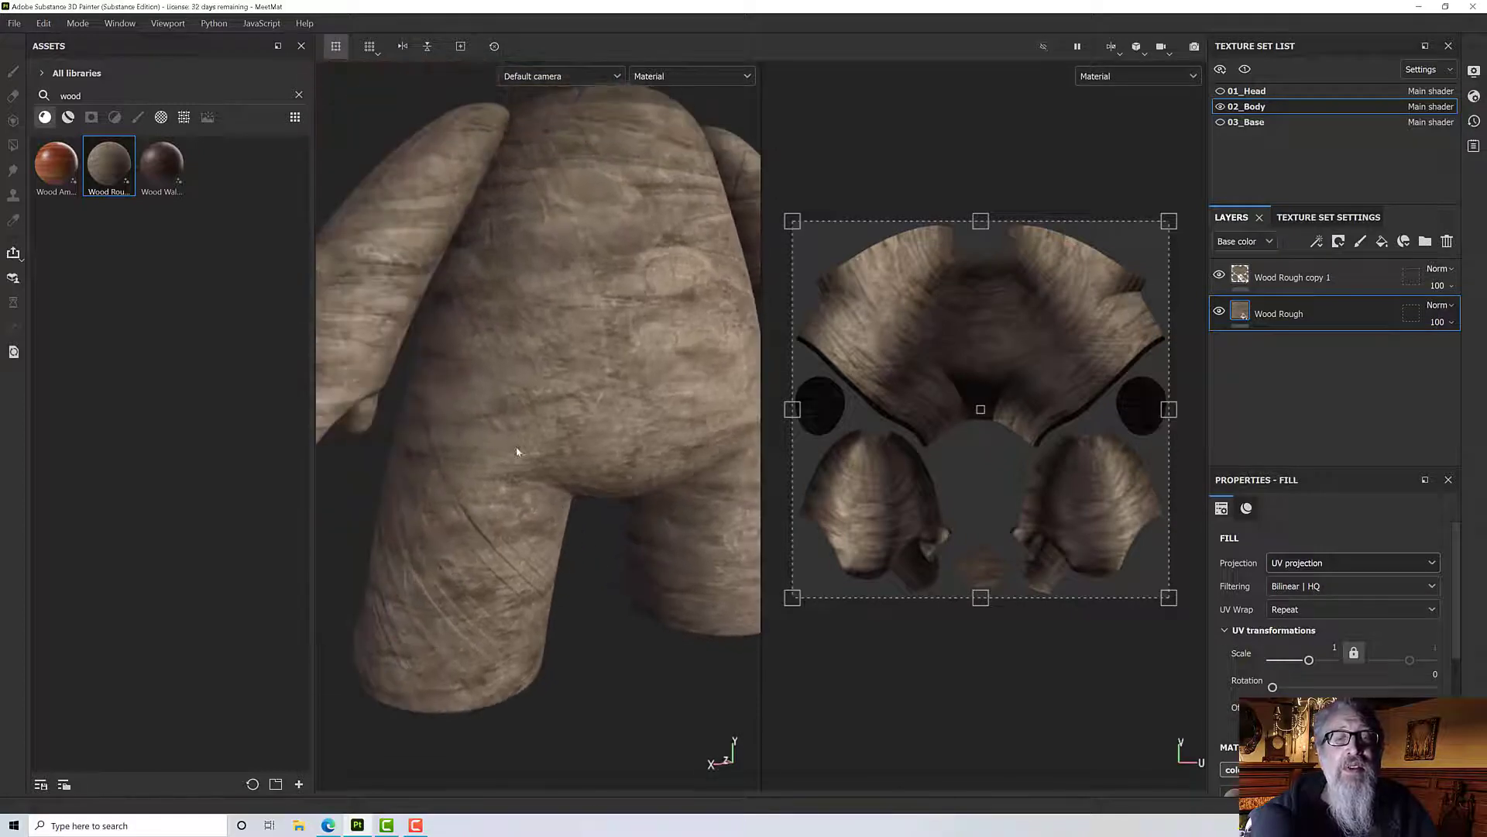
scroll(678, 325, "down", 6)
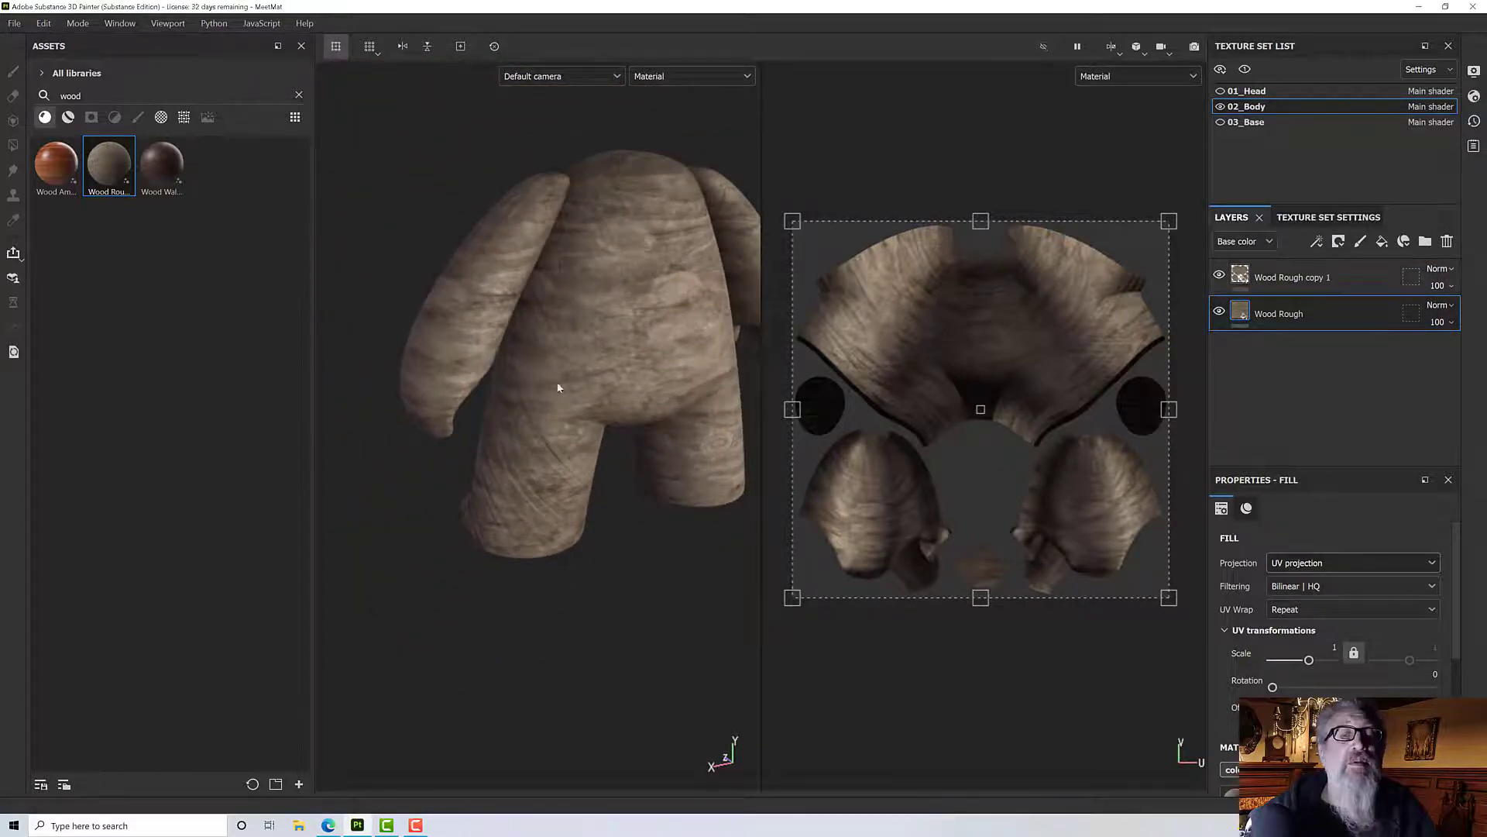
scroll(514, 423, "up", 4)
scroll(513, 423, "down", 4)
left_click_drag(515, 423, 386, 334, "alt")
scroll(527, 461, "up", 6)
scroll(526, 458, "down", 6)
scroll(620, 431, "up", 3)
scroll(620, 431, "down", 4)
scroll(620, 431, "down", 3)
left_click_drag(441, 476, 478, 365, "alt")
left_click_drag(565, 474, 568, 478, "alt")
middle_click_drag(568, 478, 431, 445, "alt")
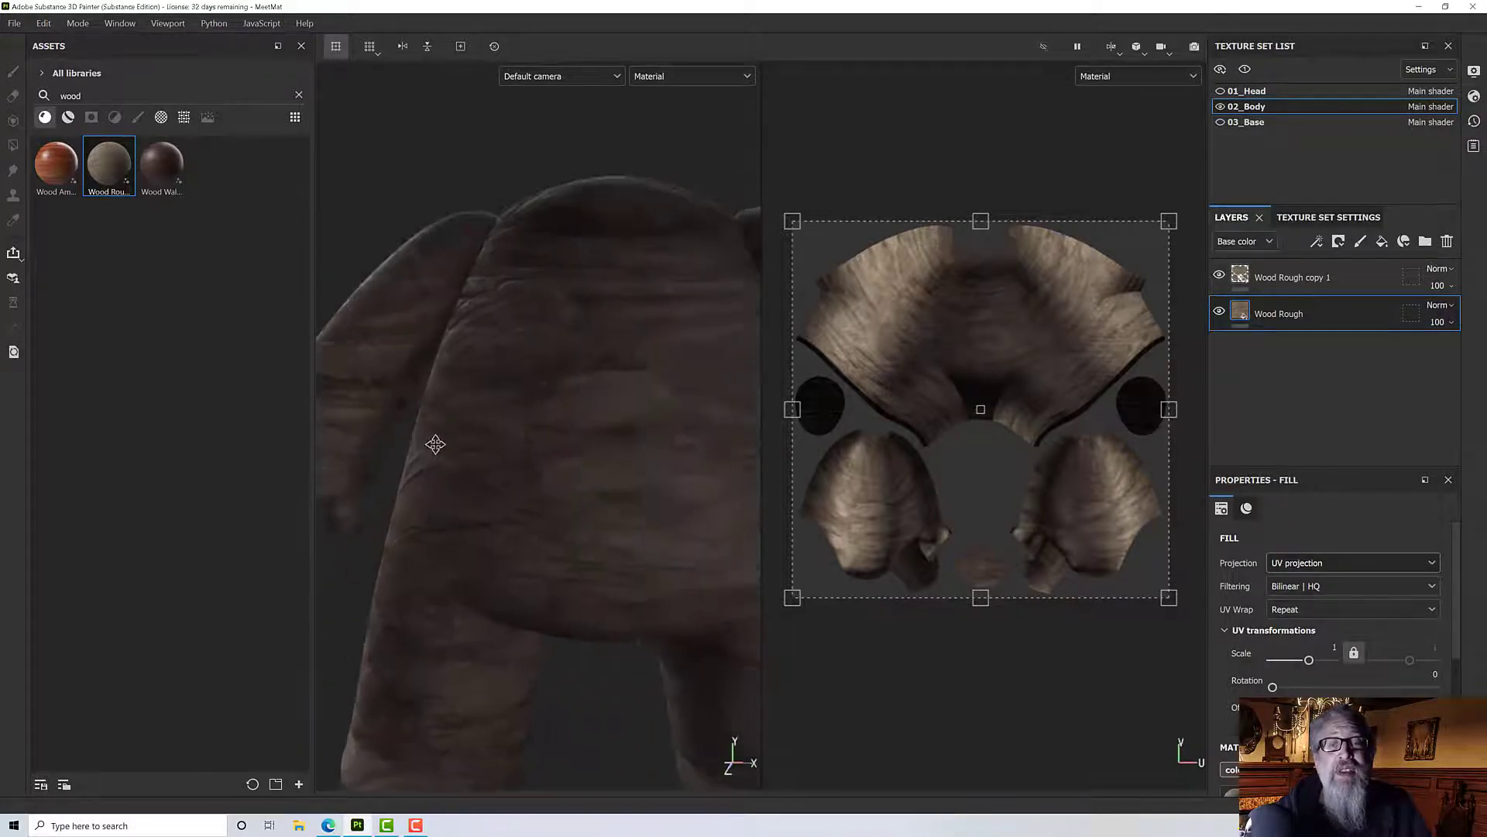
left_click_drag(605, 421, 302, 428, "alt")
scroll(496, 433, "down", 8)
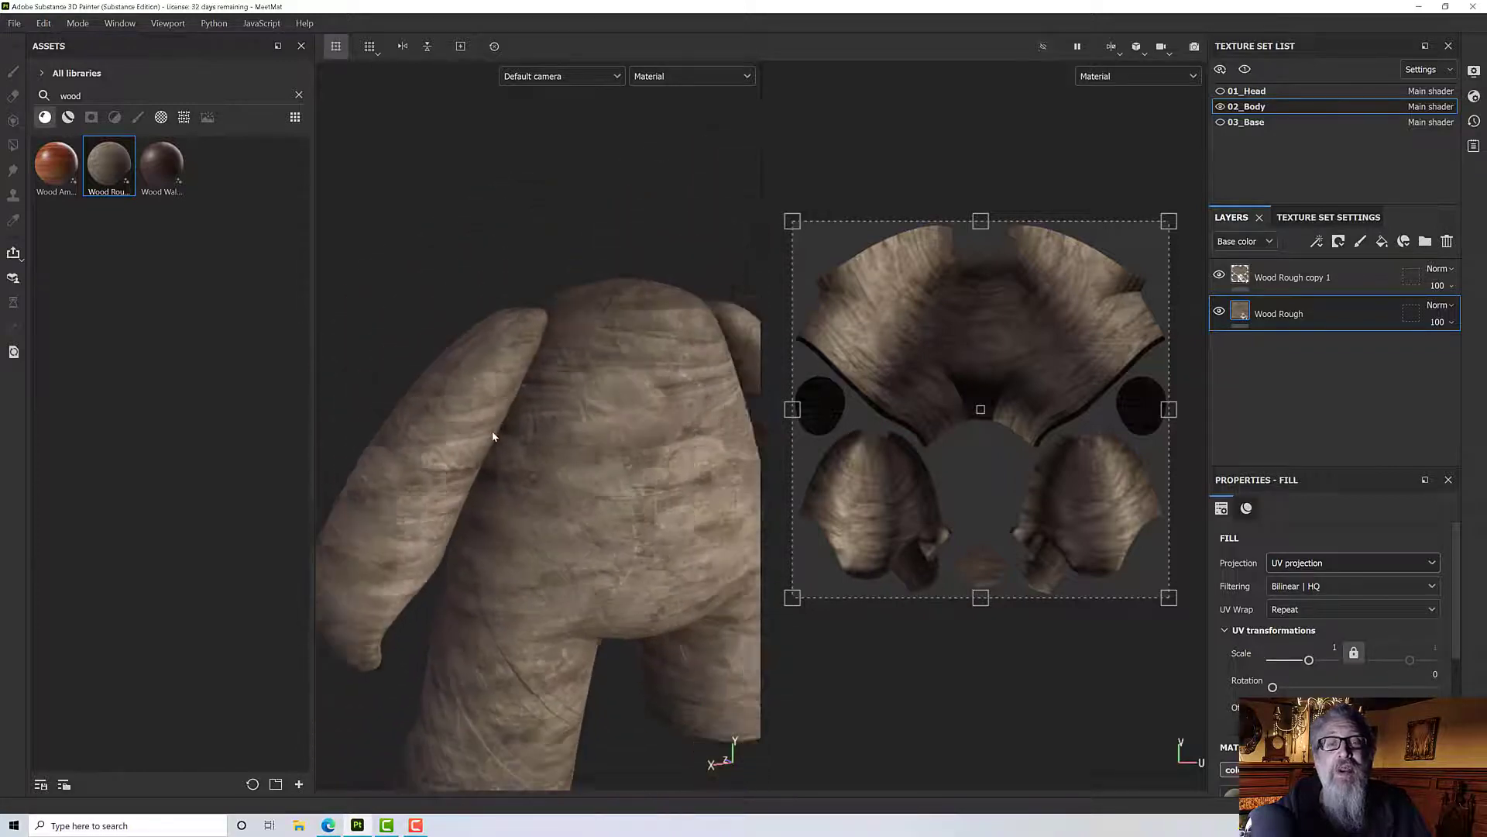
middle_click_drag(498, 422, 480, 391, "alt")
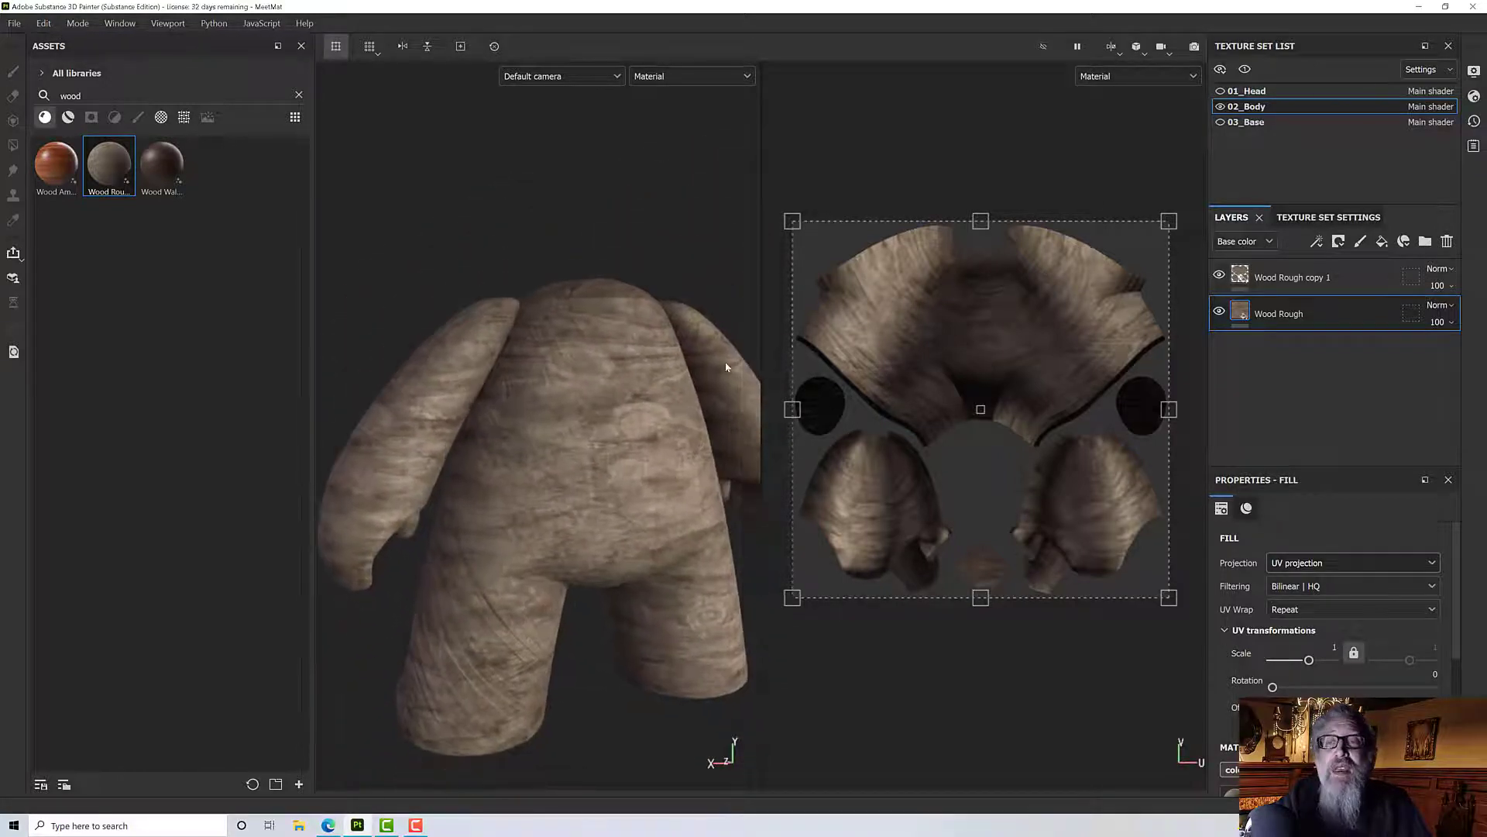
- Add a black mask with a UV Border Distance generator to the Wood Rough copy 1 layer and check the central body seam
left_click(1262, 276)
right_click(1263, 277)
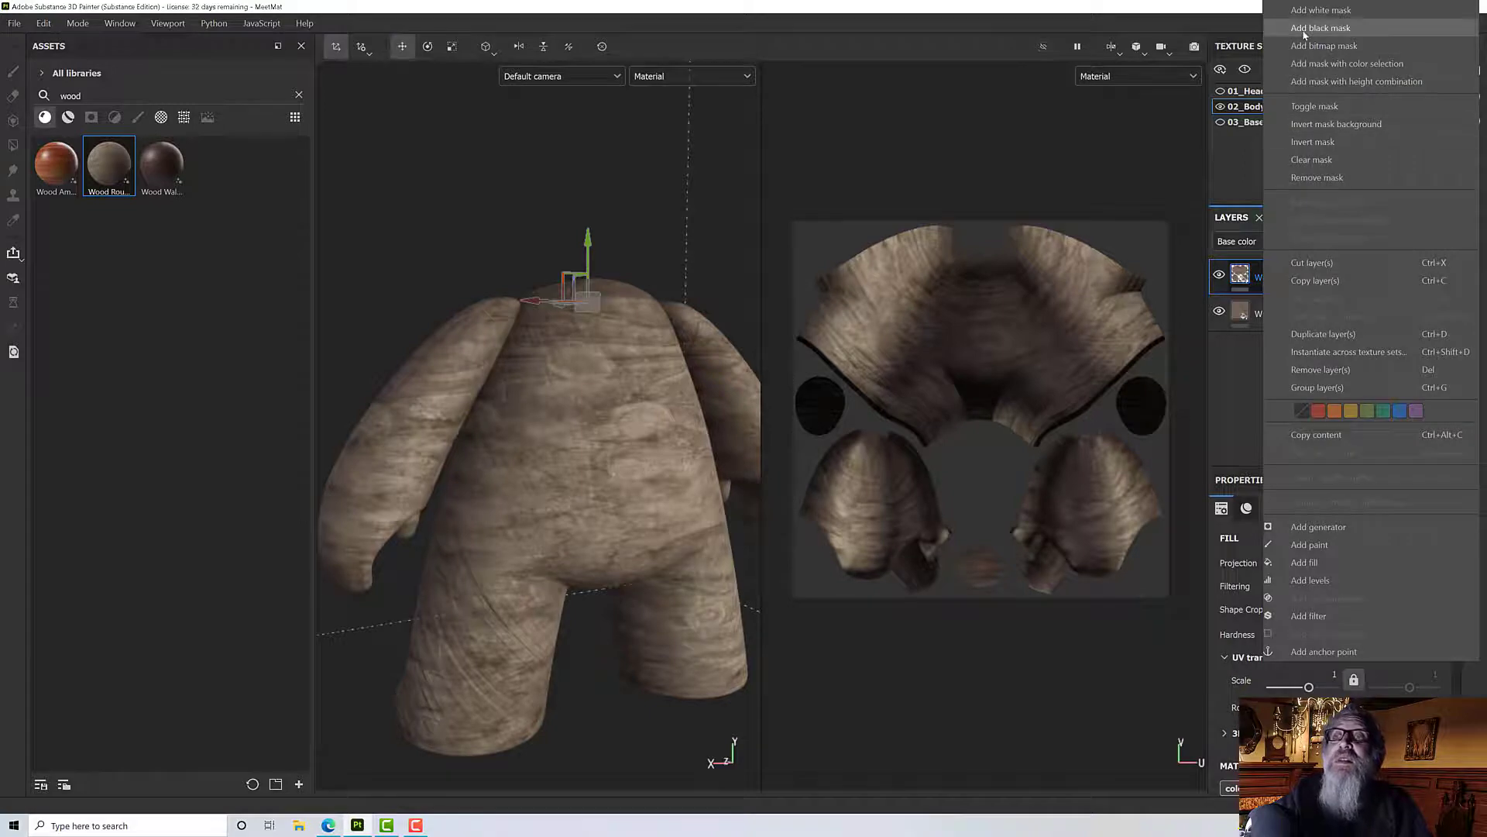
left_click(1305, 29)
right_click(1262, 275)
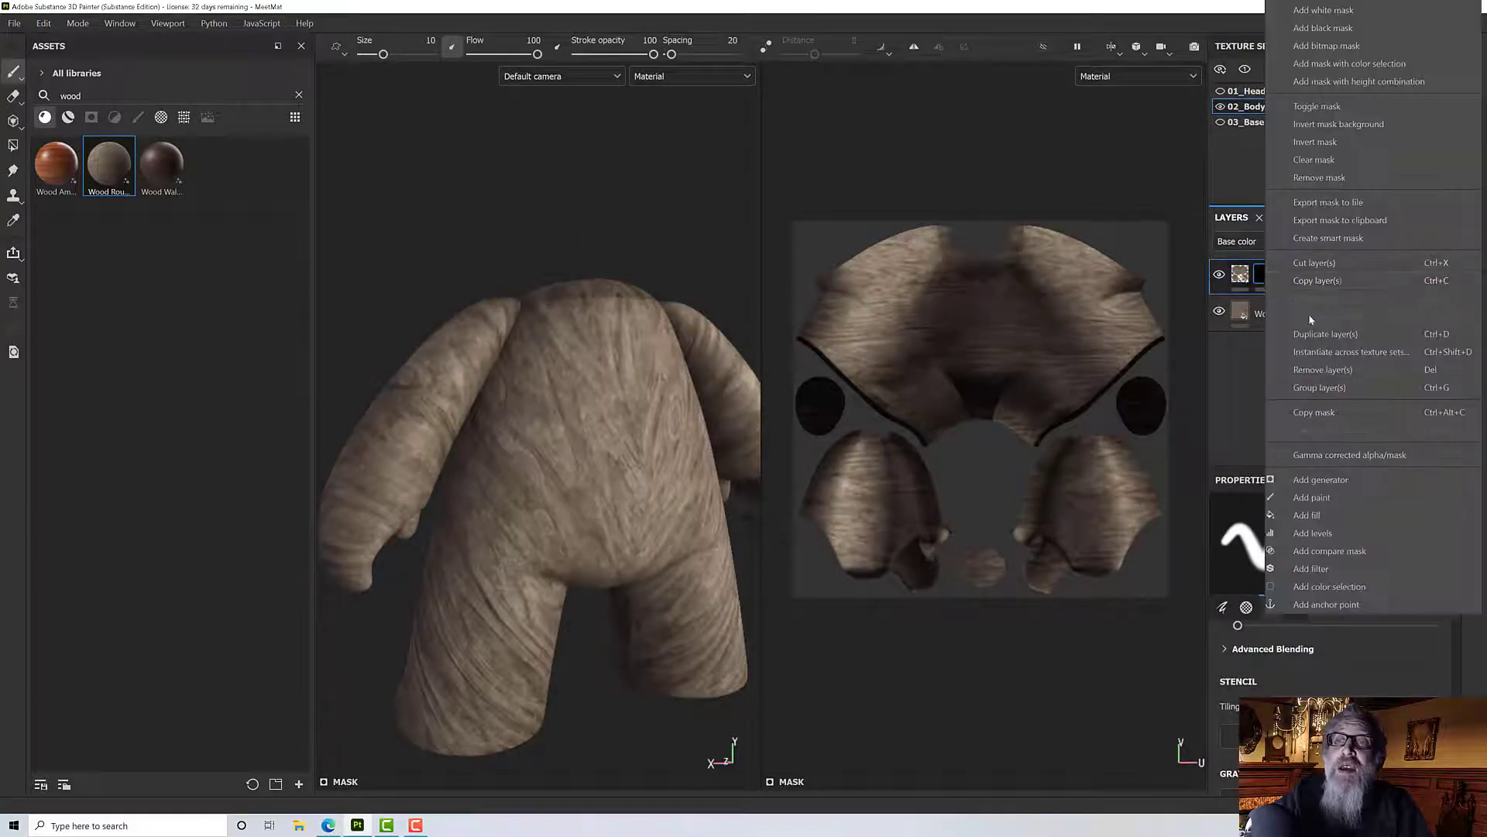
left_click(1317, 480)
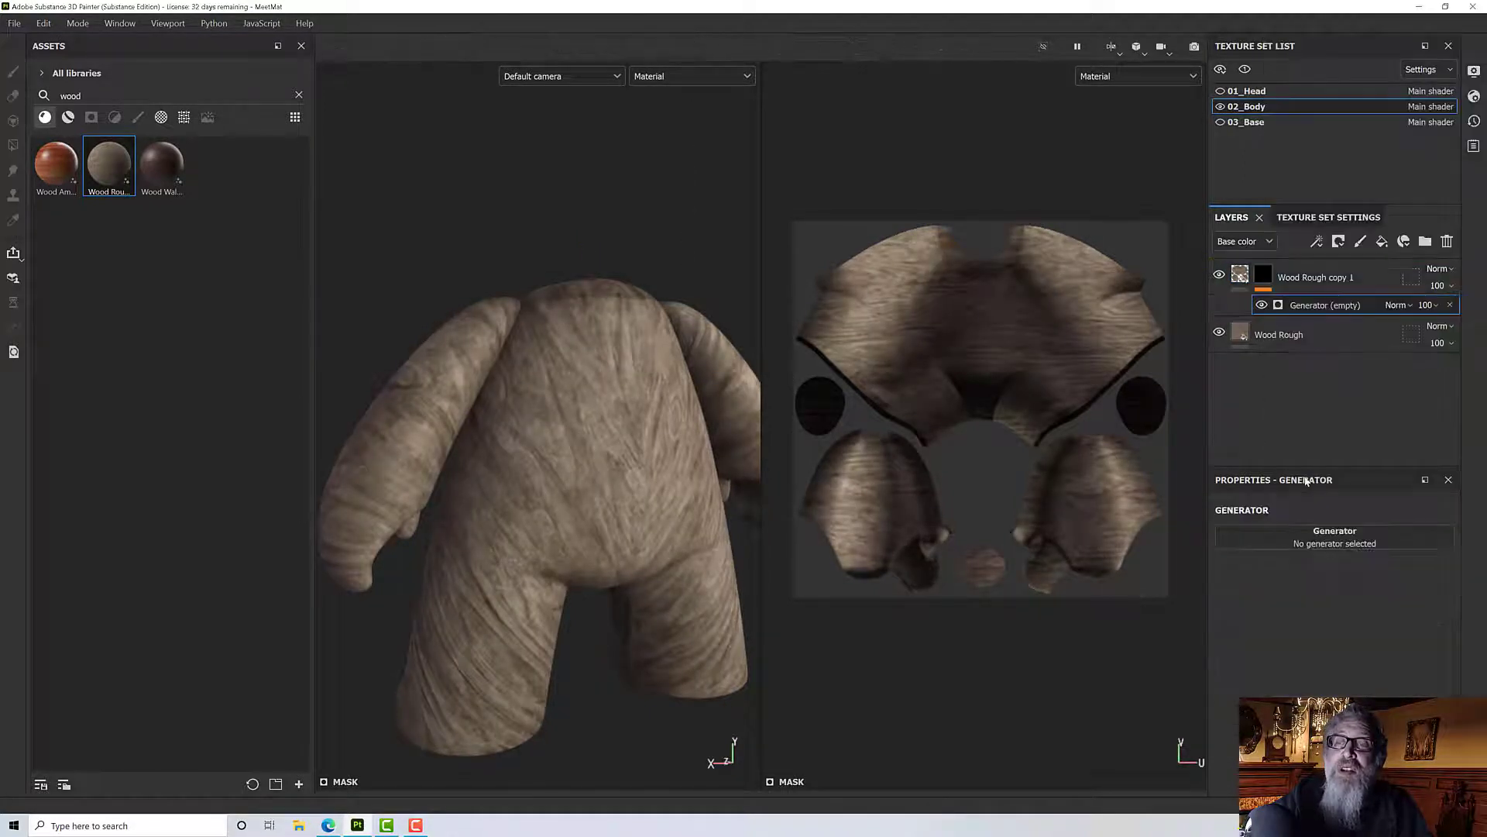
left_click(1304, 547)
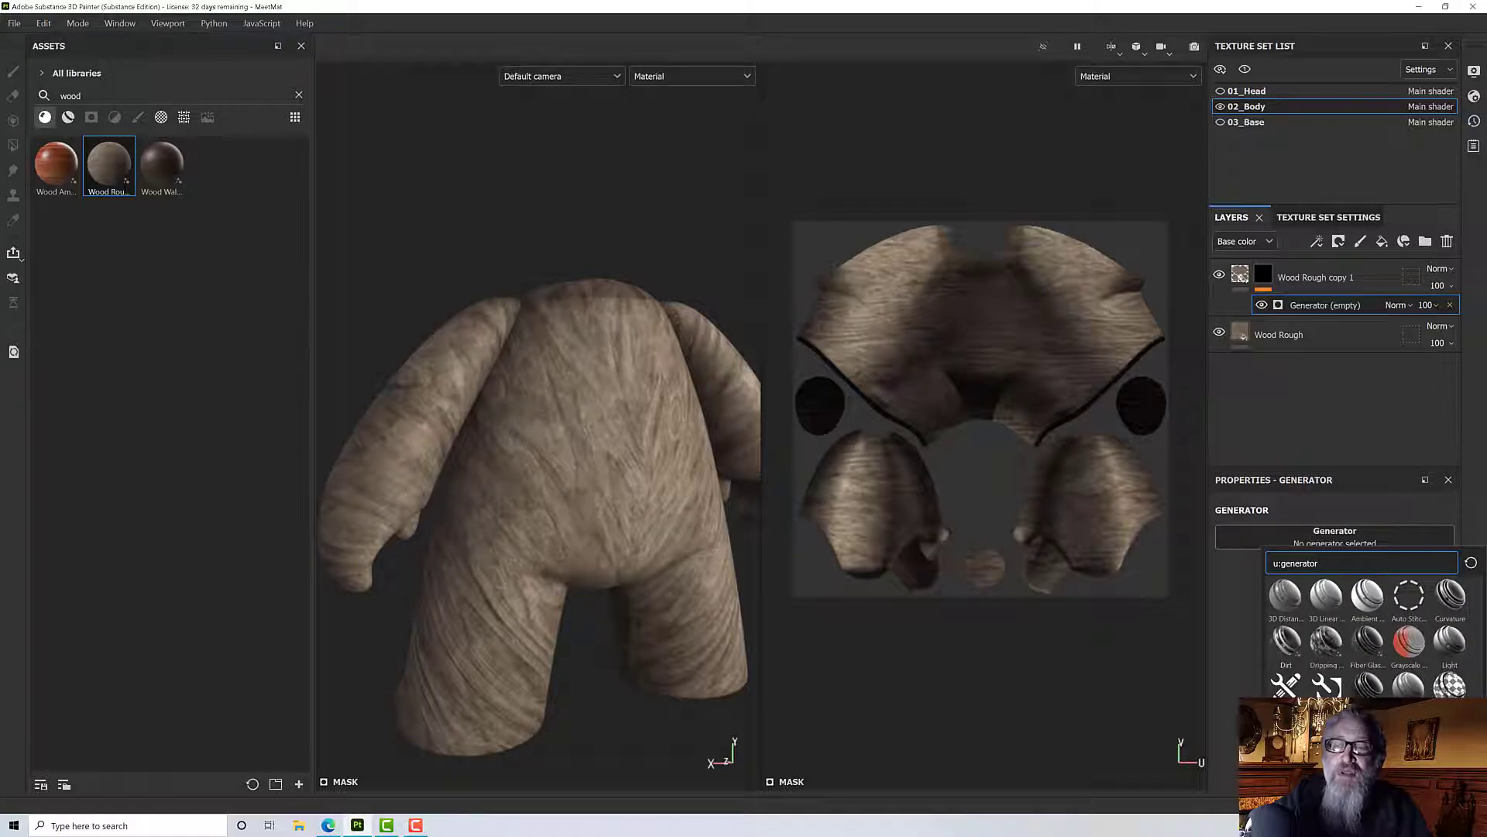
left_click(1450, 689)
left_click_drag(586, 467, 532, 474, "alt")
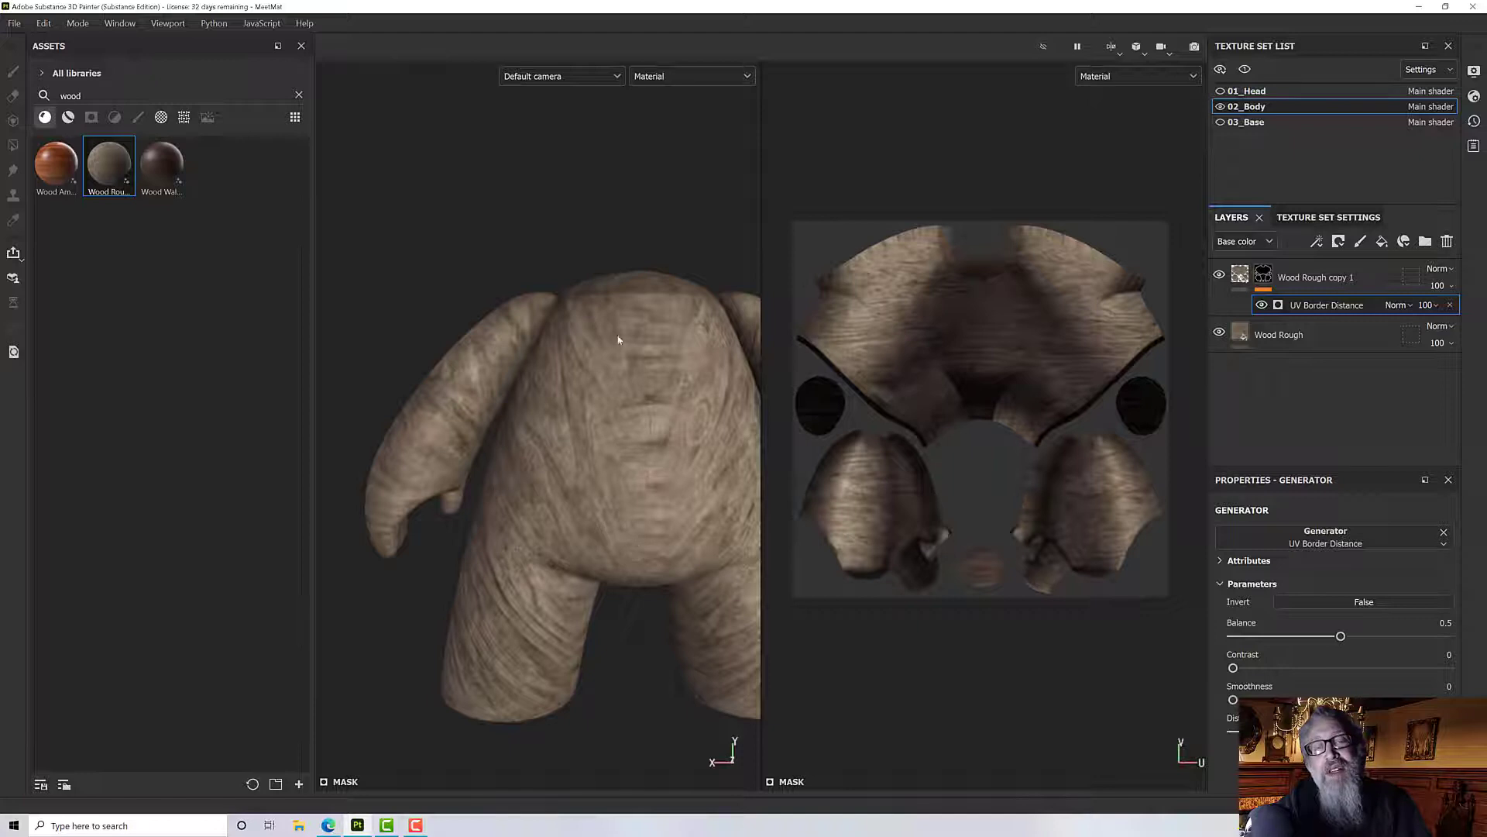
left_click(1262, 305)
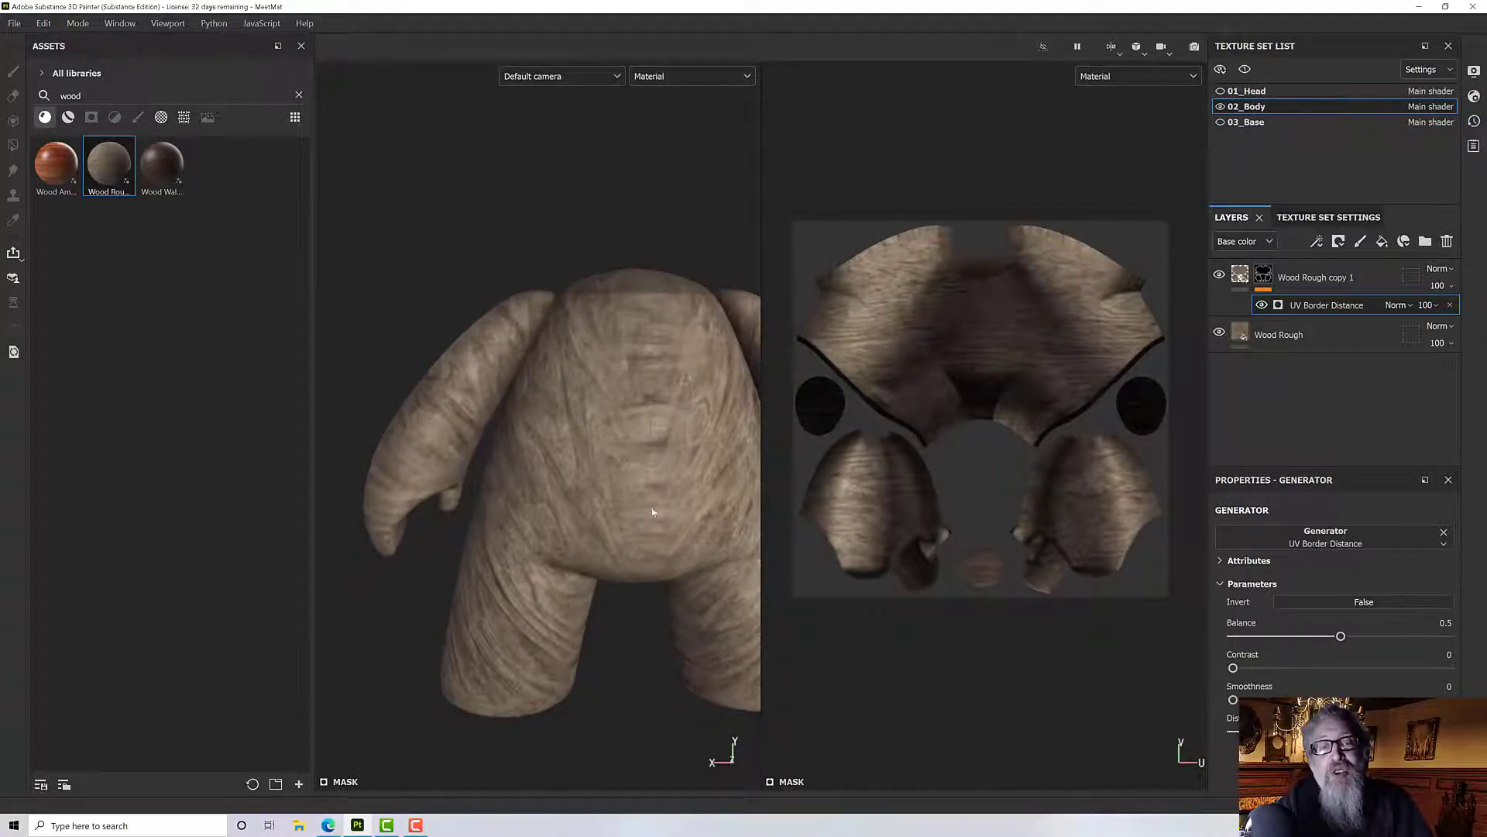
mouse_move(643, 400)
left_mouse_down("alt")
mouse_move(691, 413)
mouse_move(668, 398)
left_mouse_up("alt")
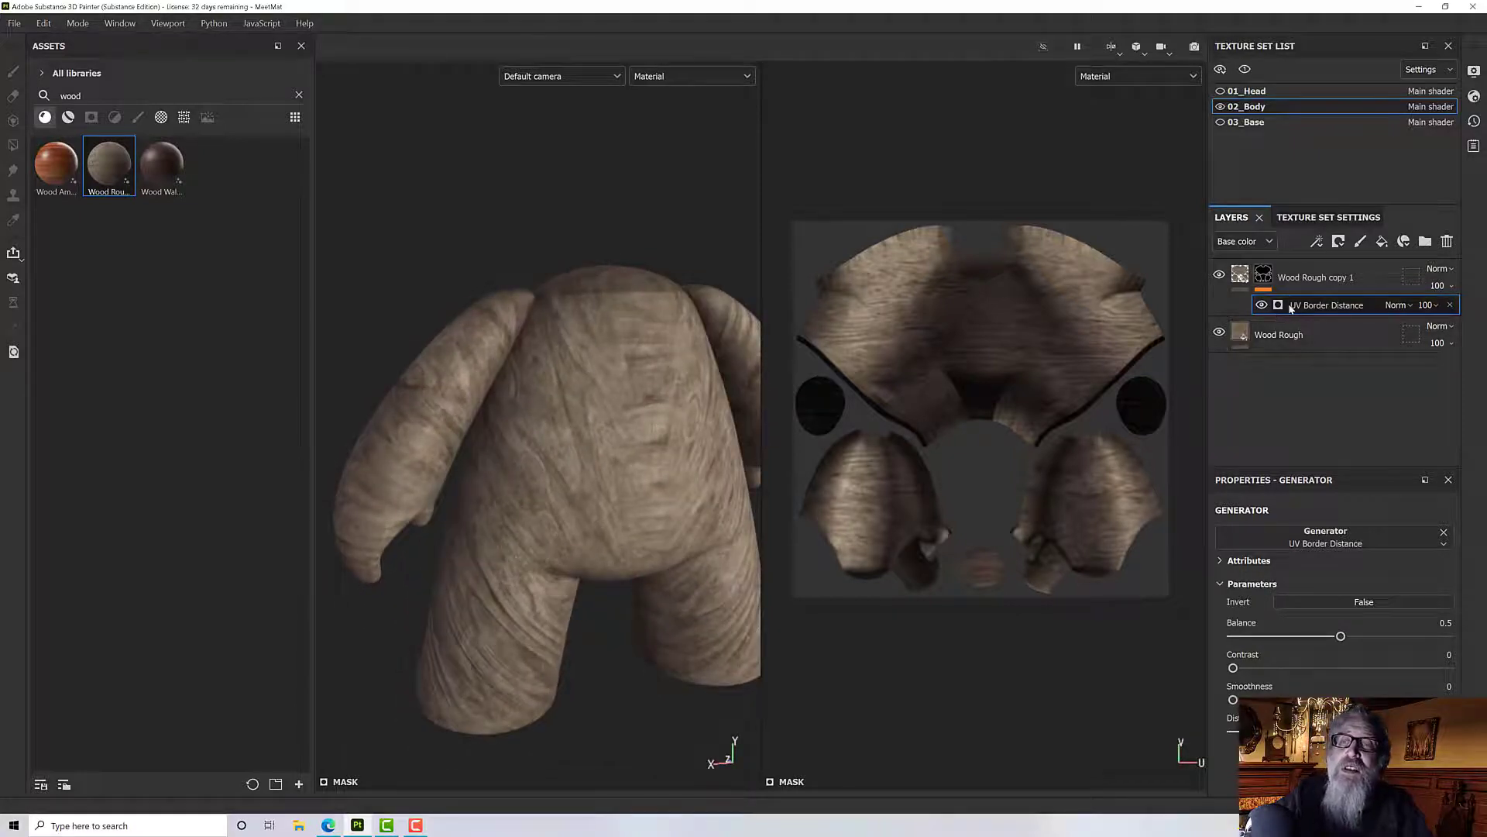
- Rotate the Wood Rough copy 1 layer's tri-planar texture so its grain runs vertically along the central body seam
key("Delete")
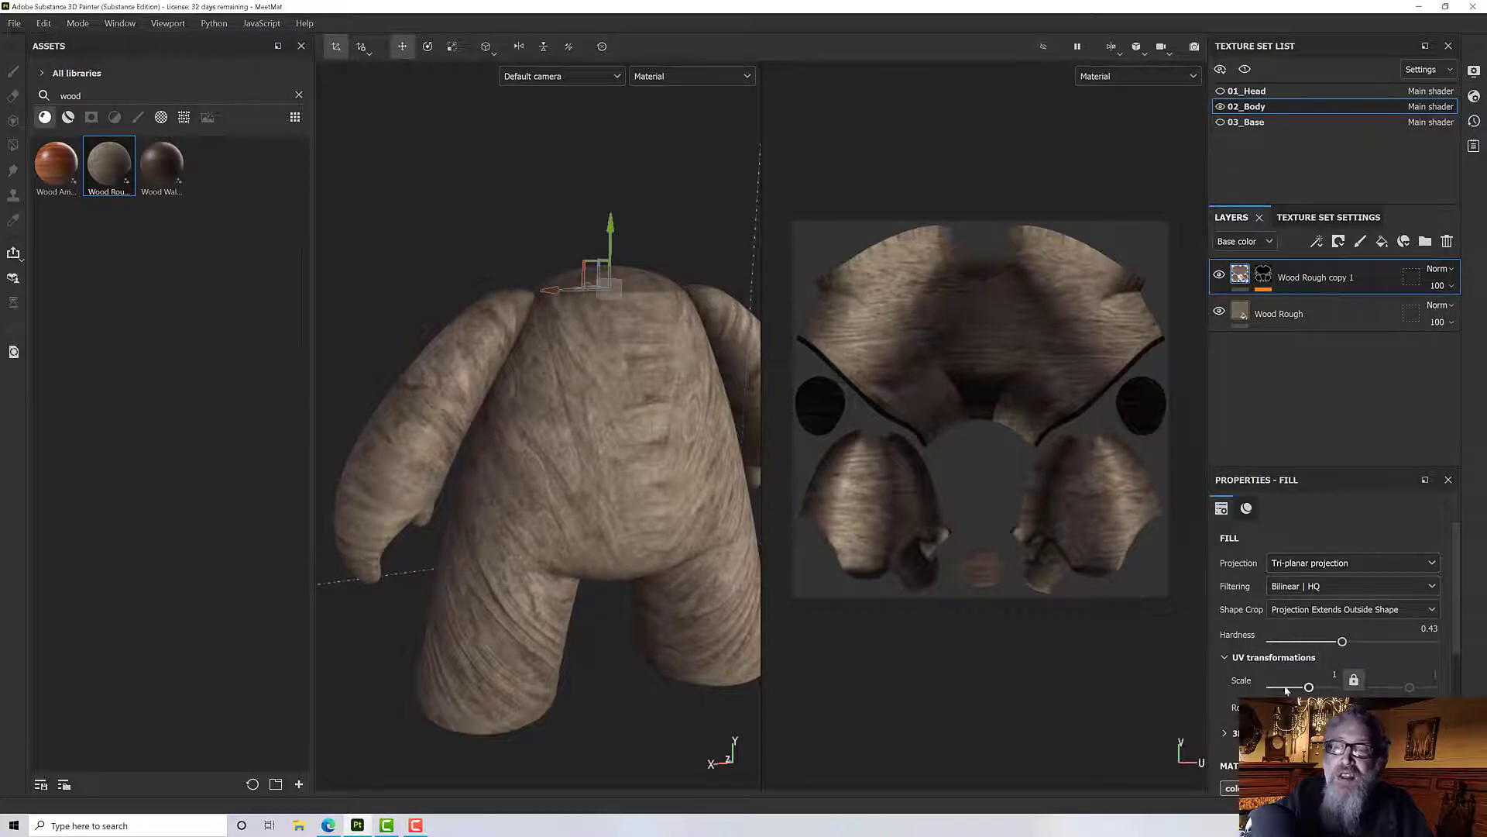
left_click_drag(705, 528, 617, 485, "alt")
scroll(623, 386, "up", 3)
left_click_drag(622, 386, 648, 392, "alt")
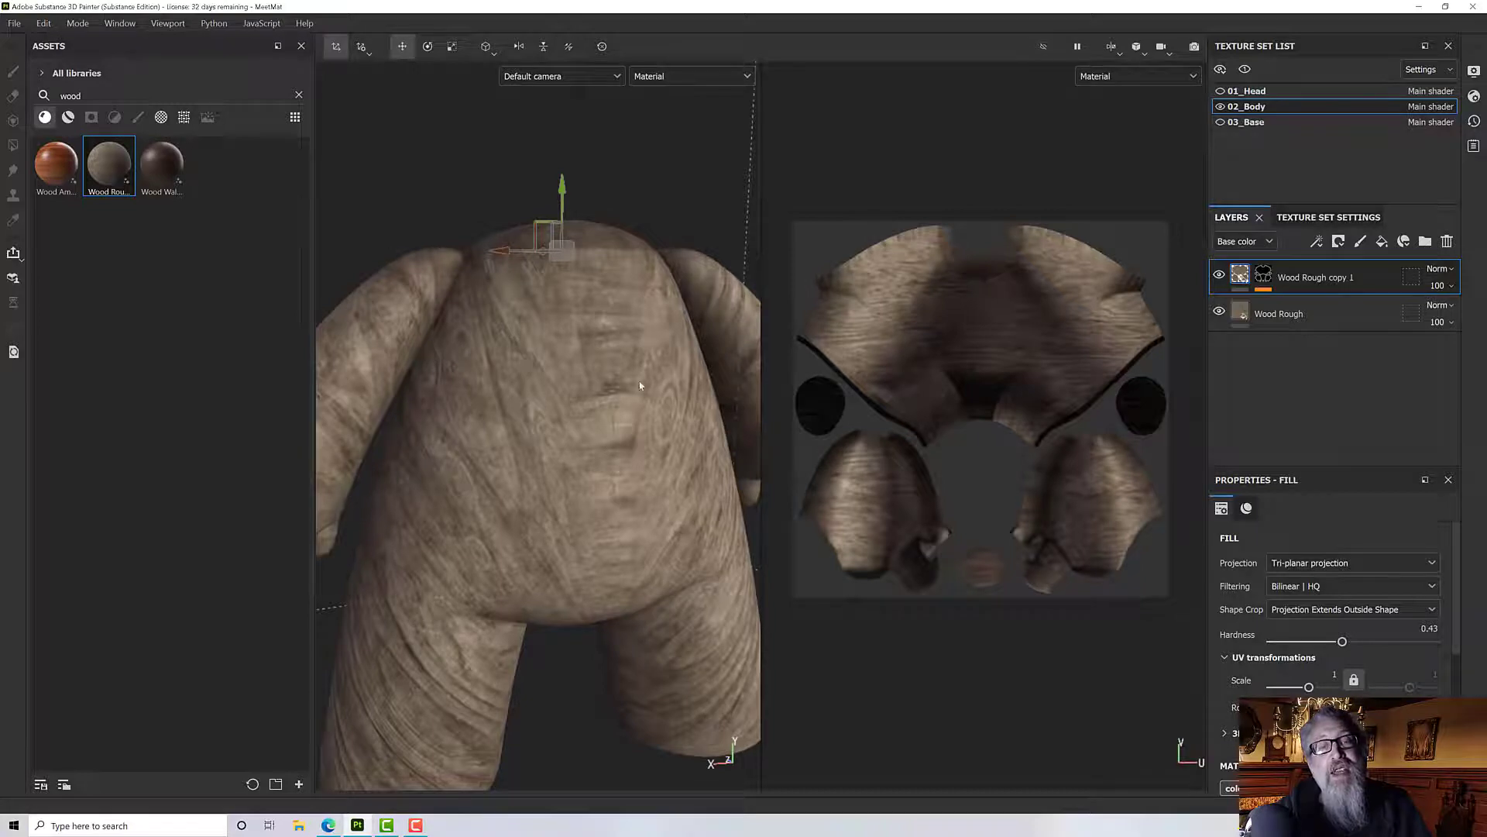
left_click_drag(643, 399, 609, 407, "alt")
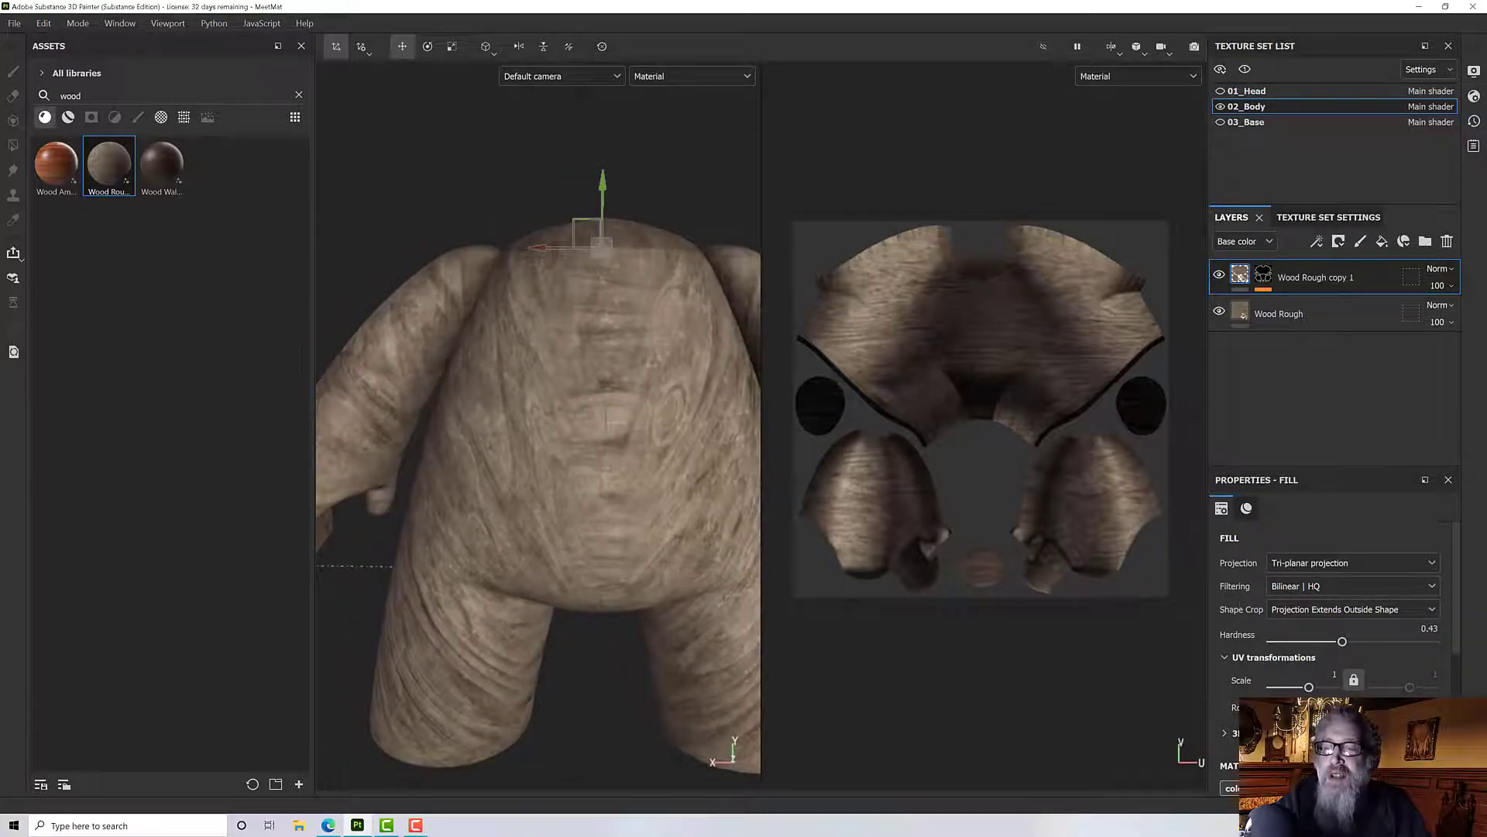
left_click_drag(1268, 714, 1309, 714)
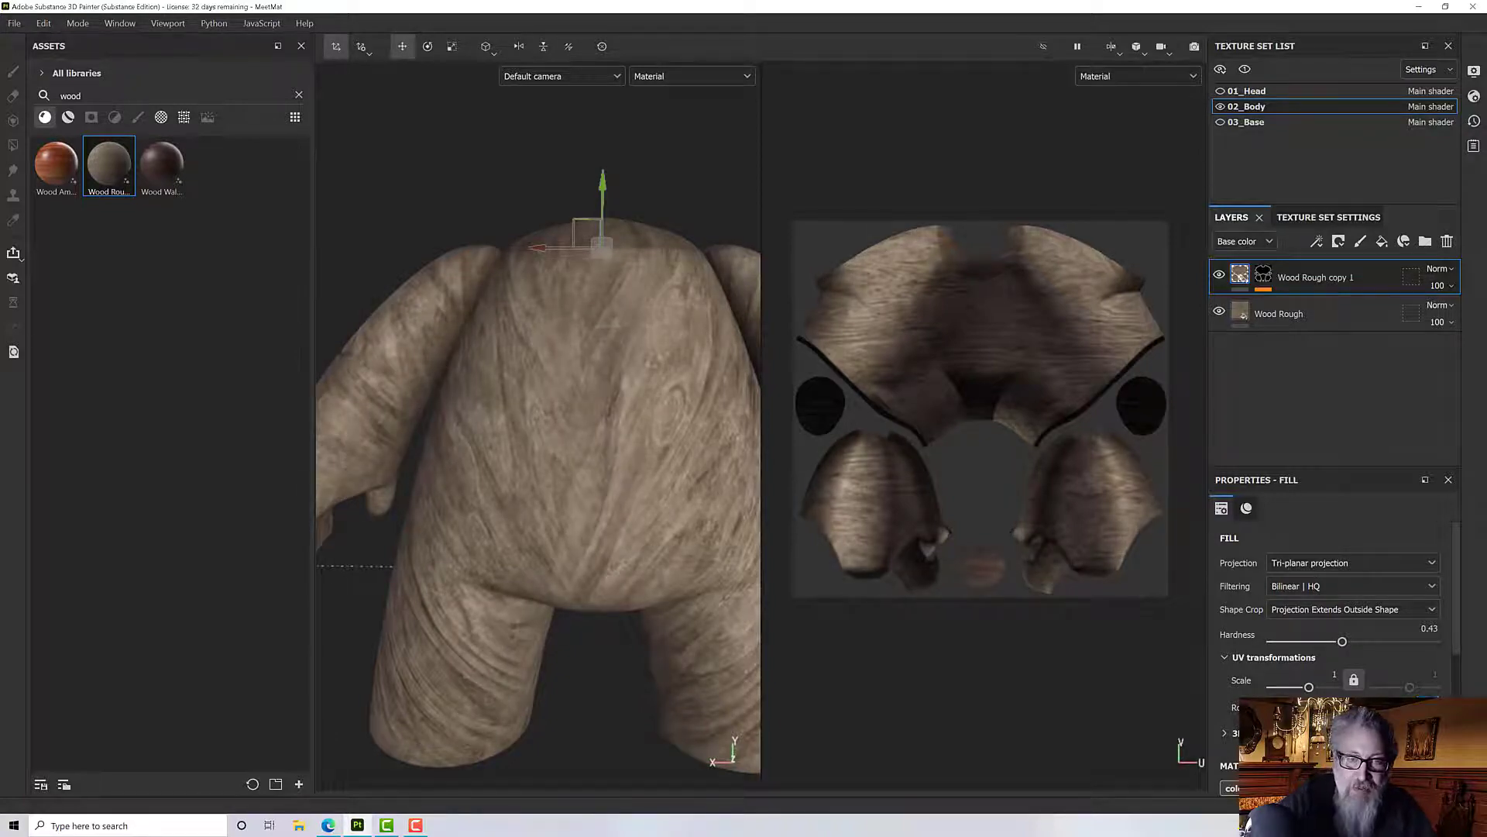
key("Return")
scroll(618, 503, "down", 4)
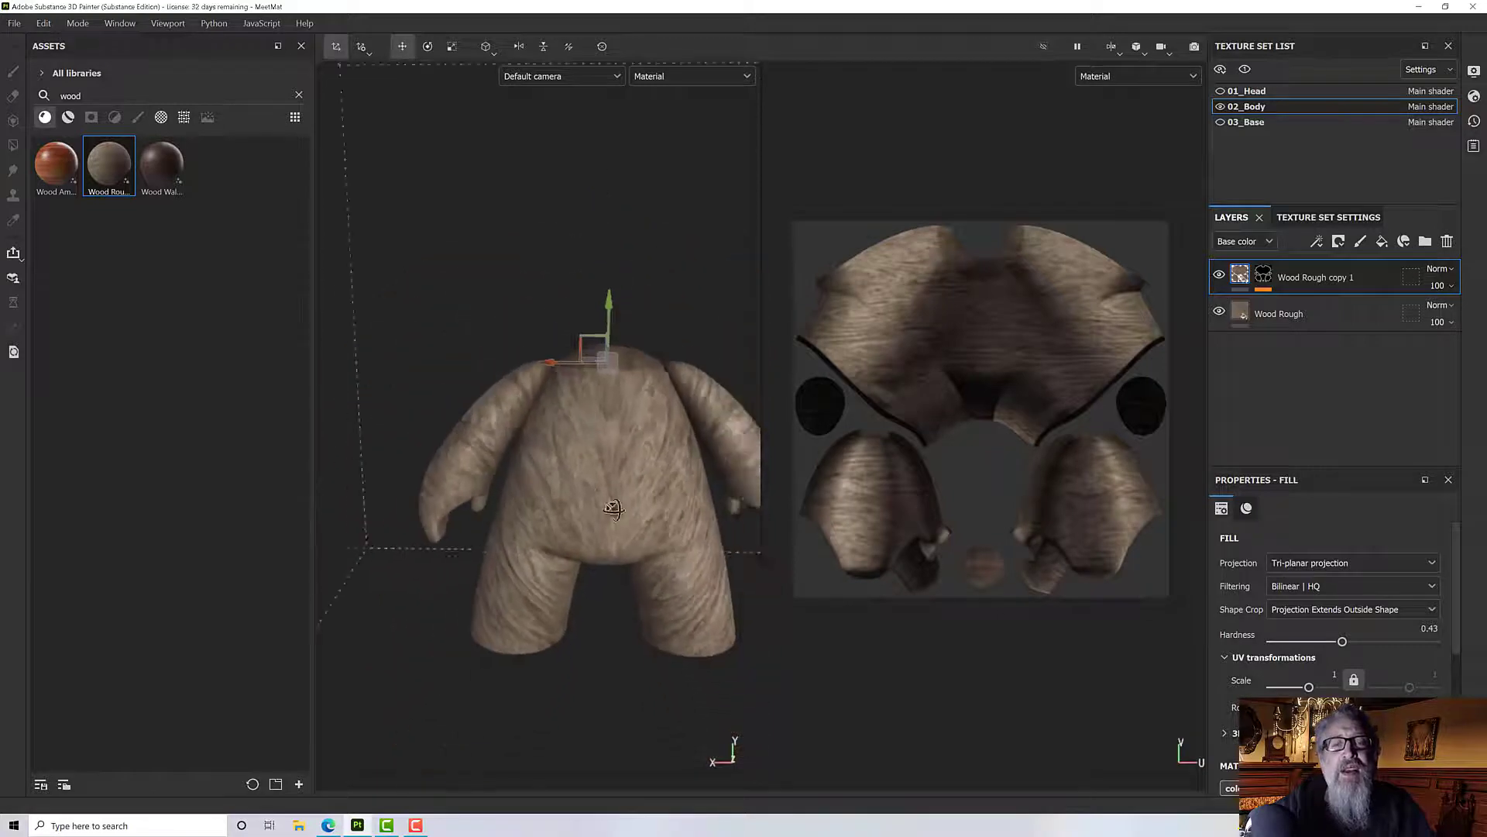
mouse_move(618, 499)
left_mouse_down("alt")
mouse_move(618, 432)
mouse_move(641, 456)
mouse_move(823, 488)
mouse_move(611, 505)
left_mouse_up("alt")
scroll(614, 500, "up", 5)
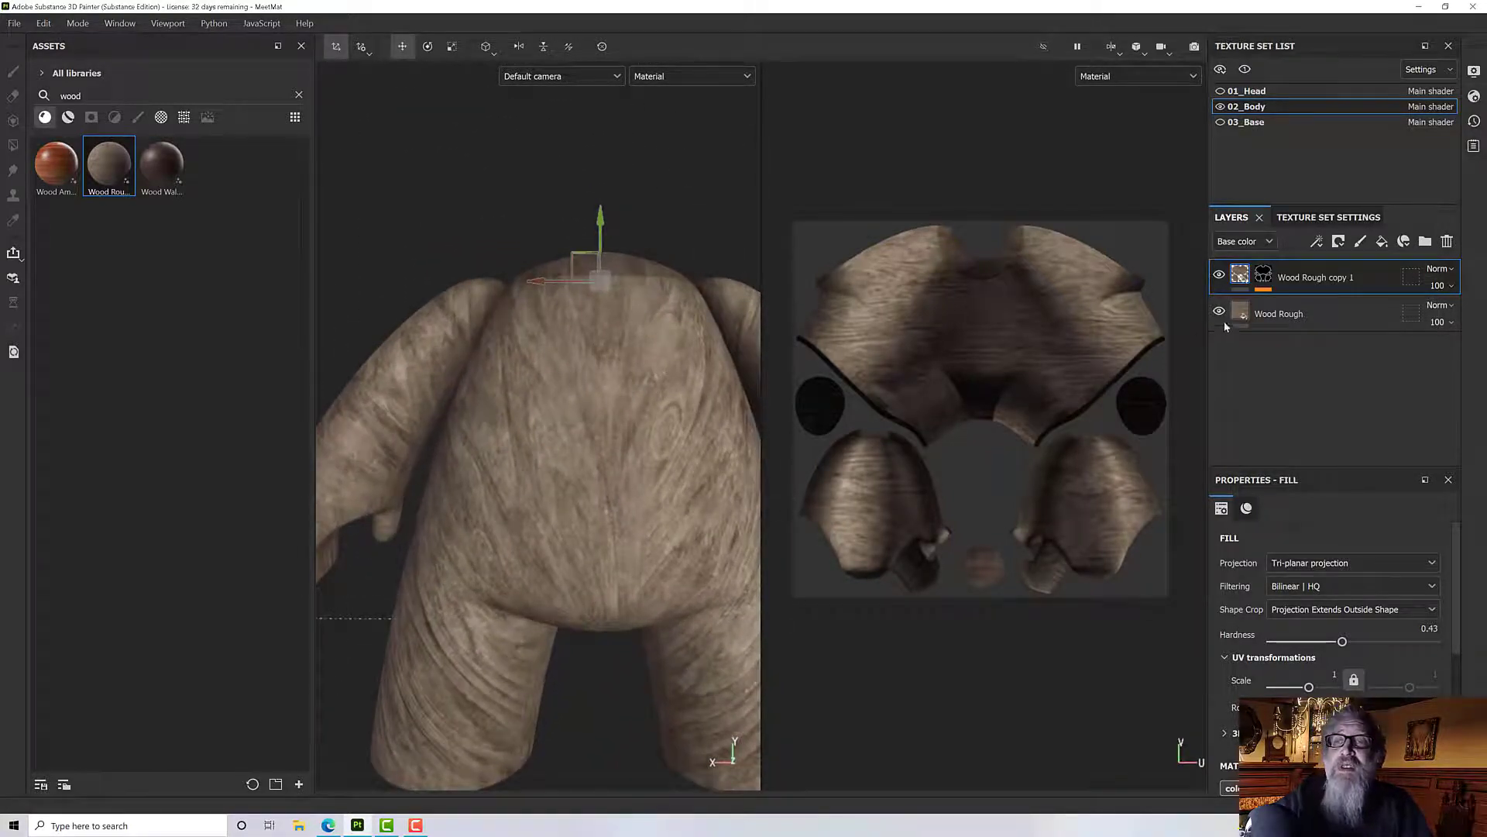
- Temporarily hide the original Wood Rough layer to examine the masked seam areas, then show it again and inspect the blend on the body
left_click(1219, 313)
scroll(612, 453, "down", 5)
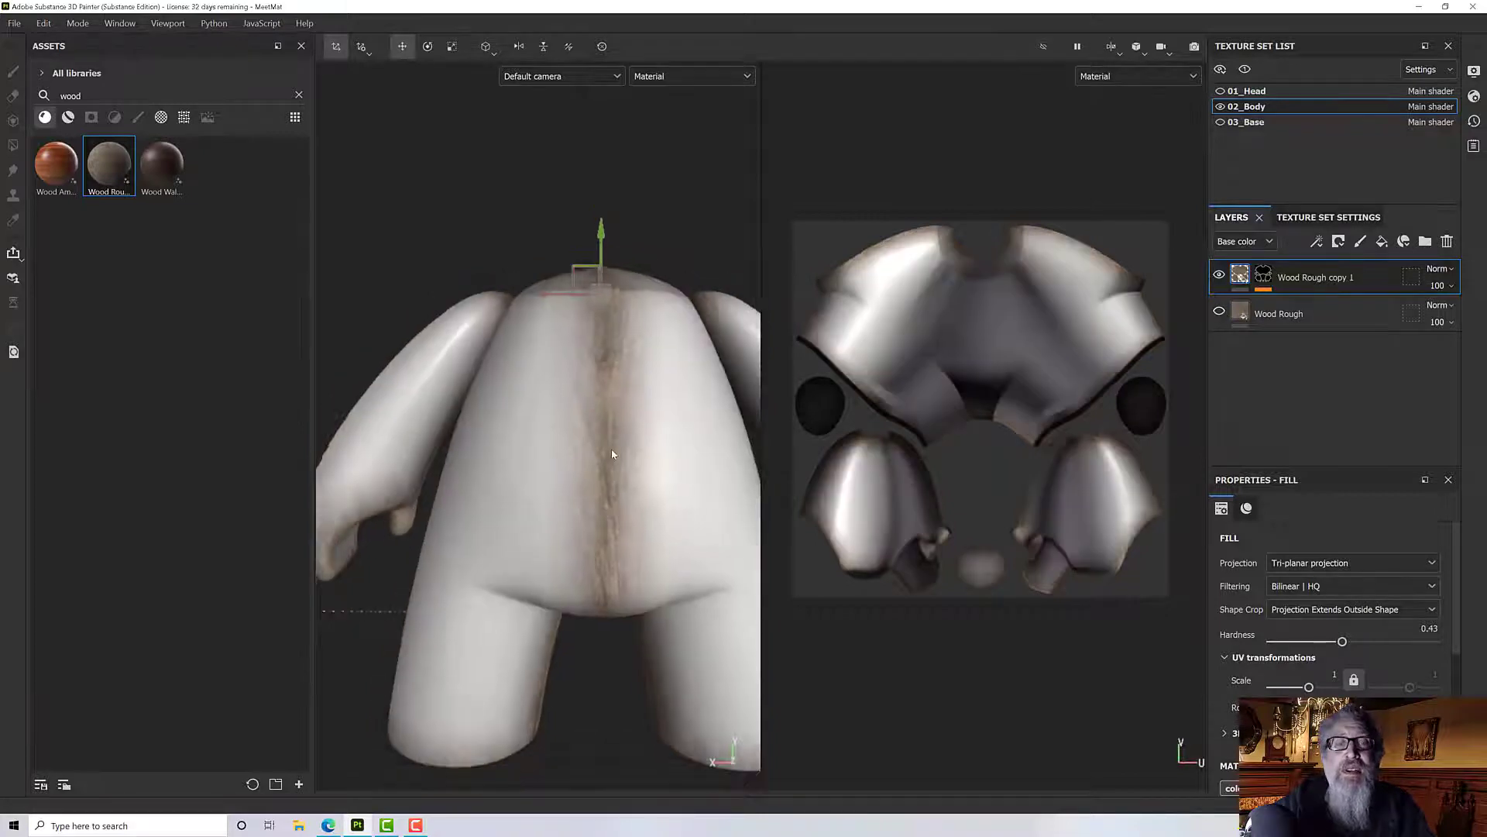
mouse_move(612, 453)
left_mouse_down("alt")
mouse_move(651, 347)
mouse_move(769, 310)
mouse_move(937, 410)
mouse_move(681, 491)
mouse_move(611, 430)
mouse_move(594, 471)
mouse_move(601, 452)
left_mouse_up("alt")
scroll(611, 430, "up", 4)
middle_click_drag(601, 452, 607, 453, "alt")
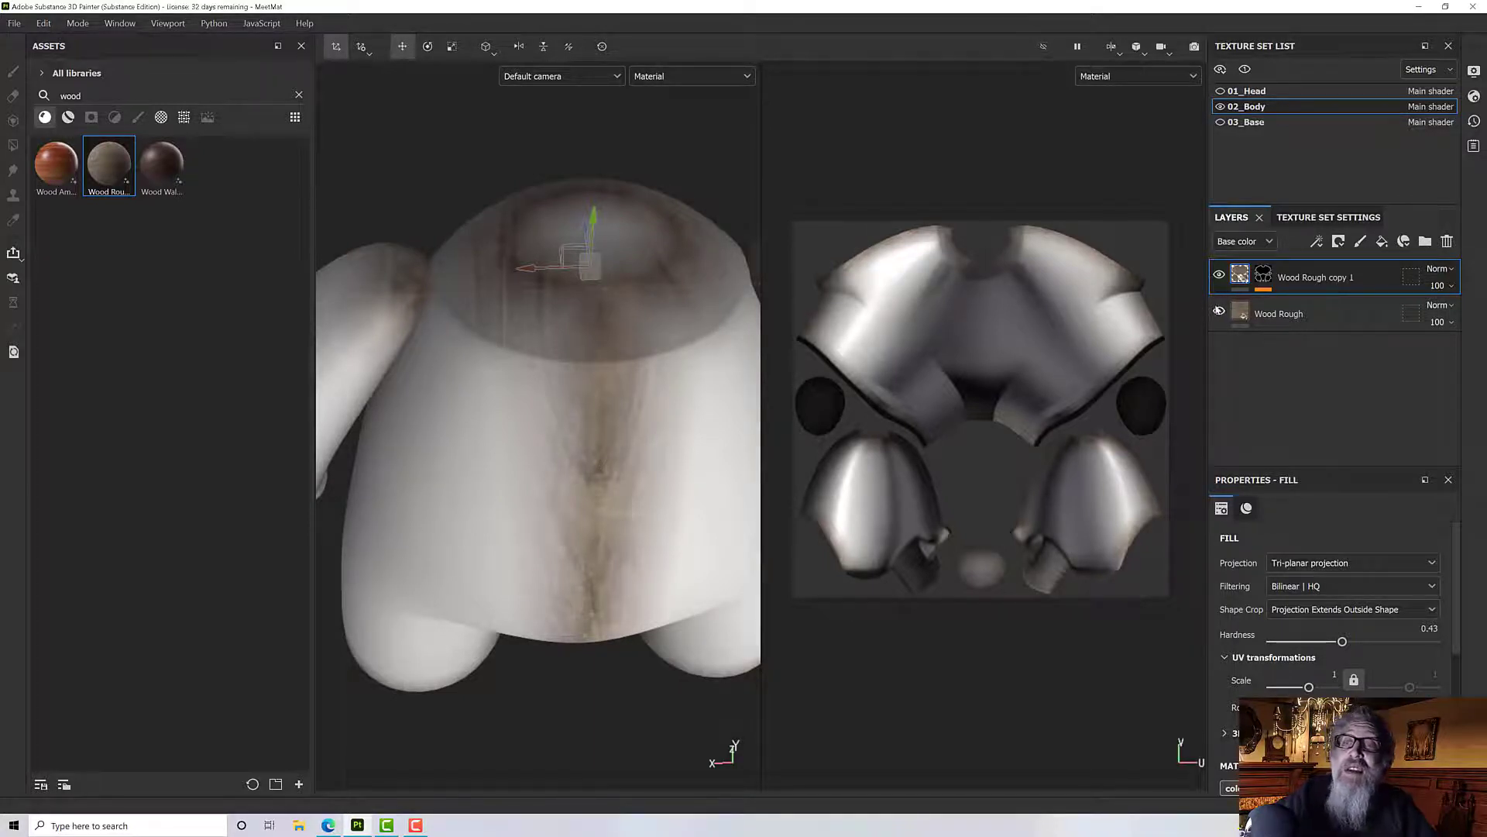
left_click(1222, 310)
left_click_drag(517, 427, 511, 308, "alt")
scroll(581, 367, "down", 5)
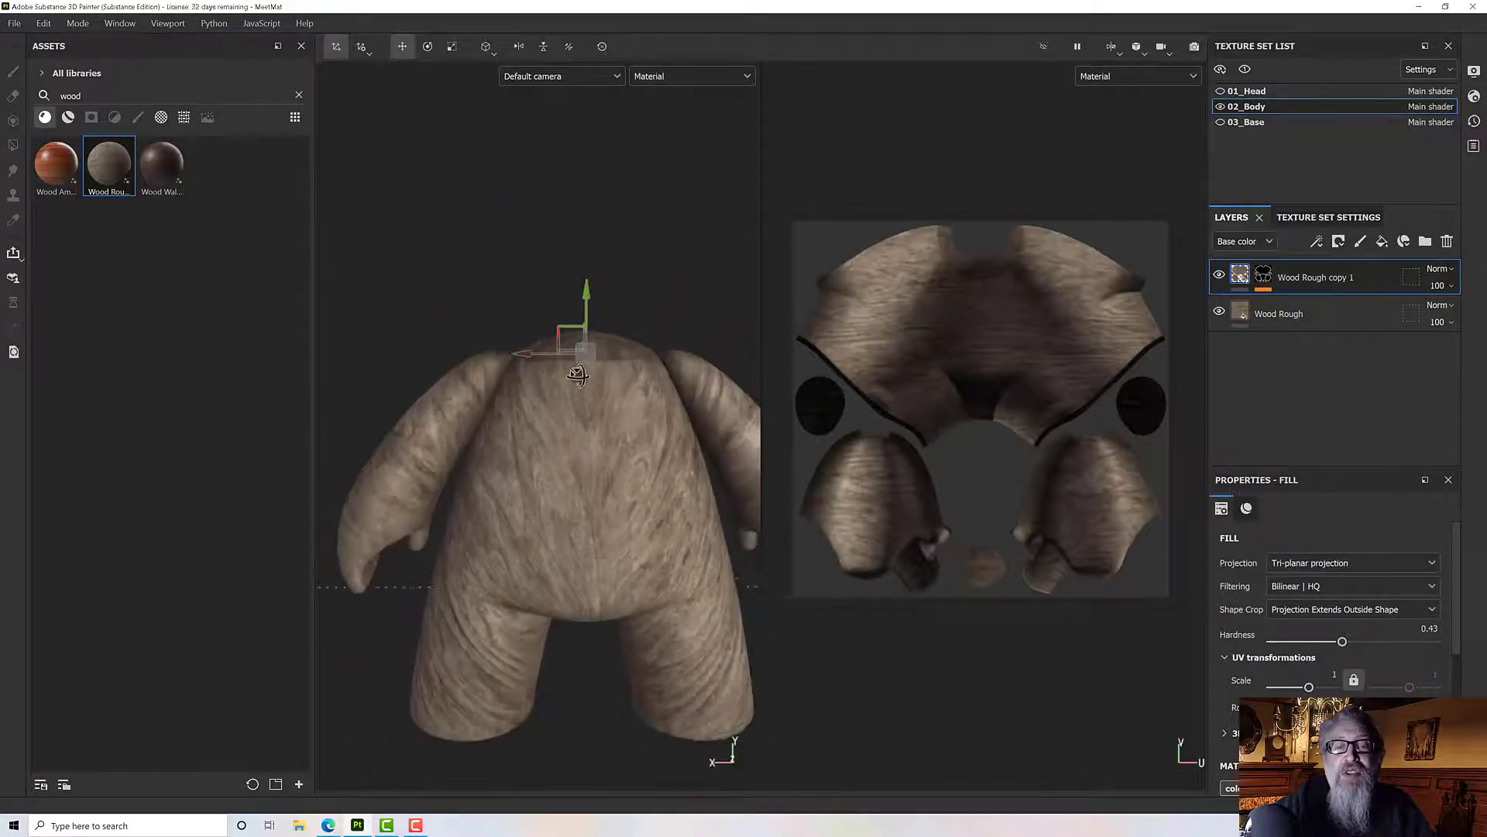
left_click_drag(579, 360, 561, 388, "alt")
scroll(561, 389, "up", 3)
middle_click_drag(558, 382, 522, 305, "alt")
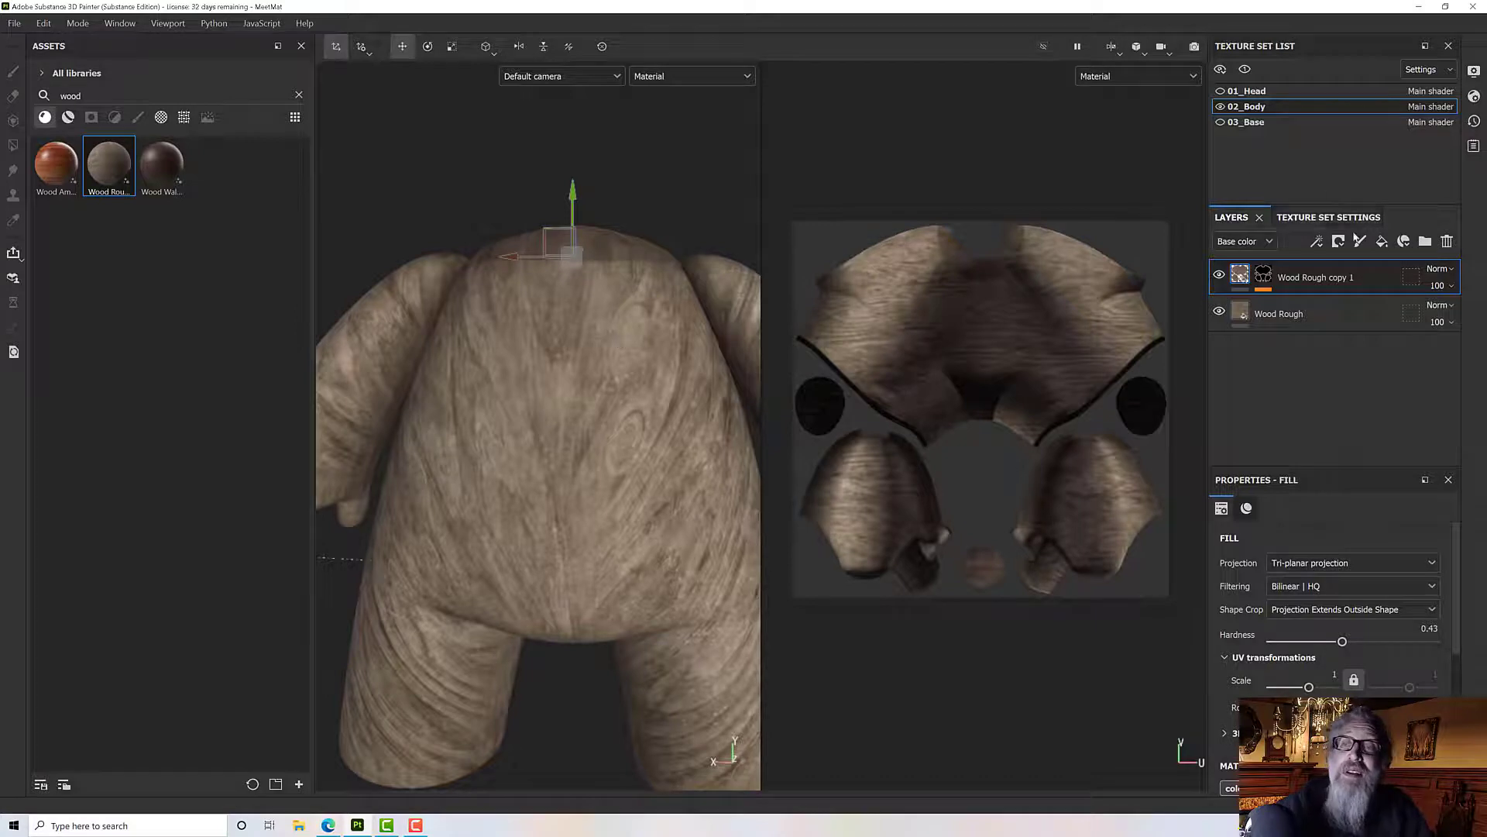
- Add a paint effect above the UV Border Distance generator in the Wood Rough copy 1 mask
left_click(1265, 274)
left_click(1269, 275)
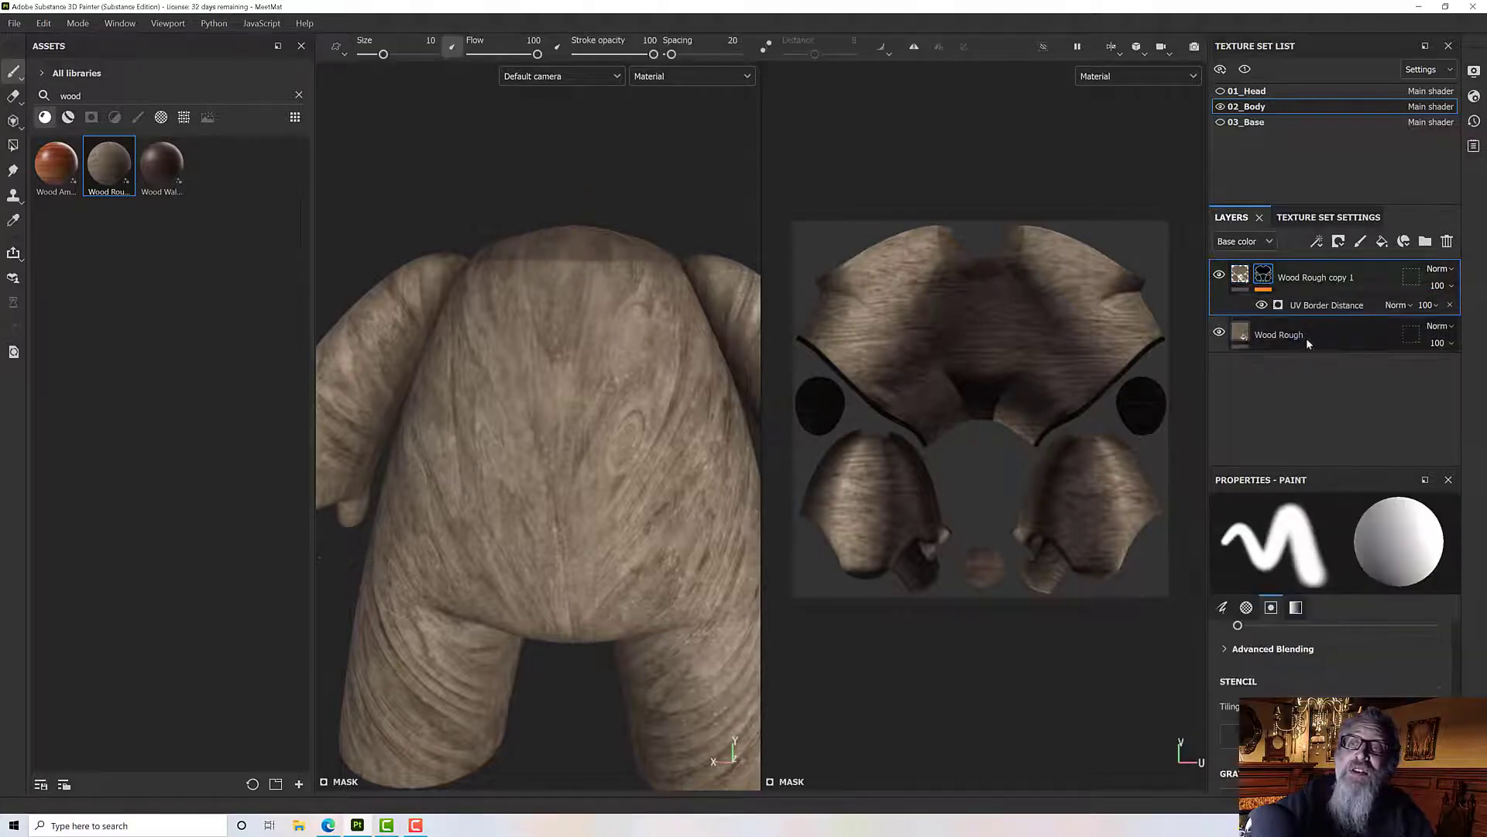
right_click(1265, 277)
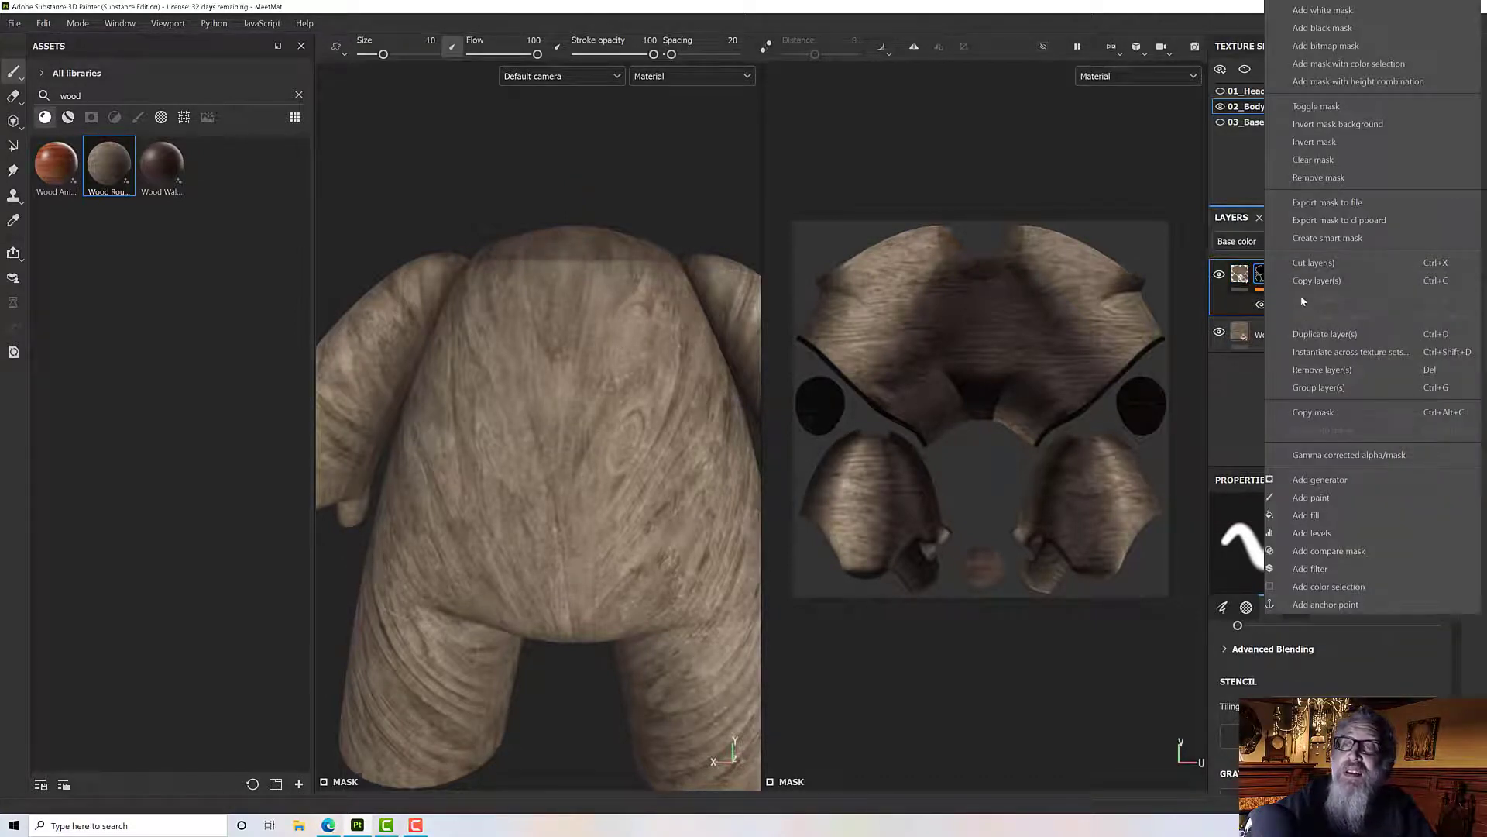
left_click(1317, 496)
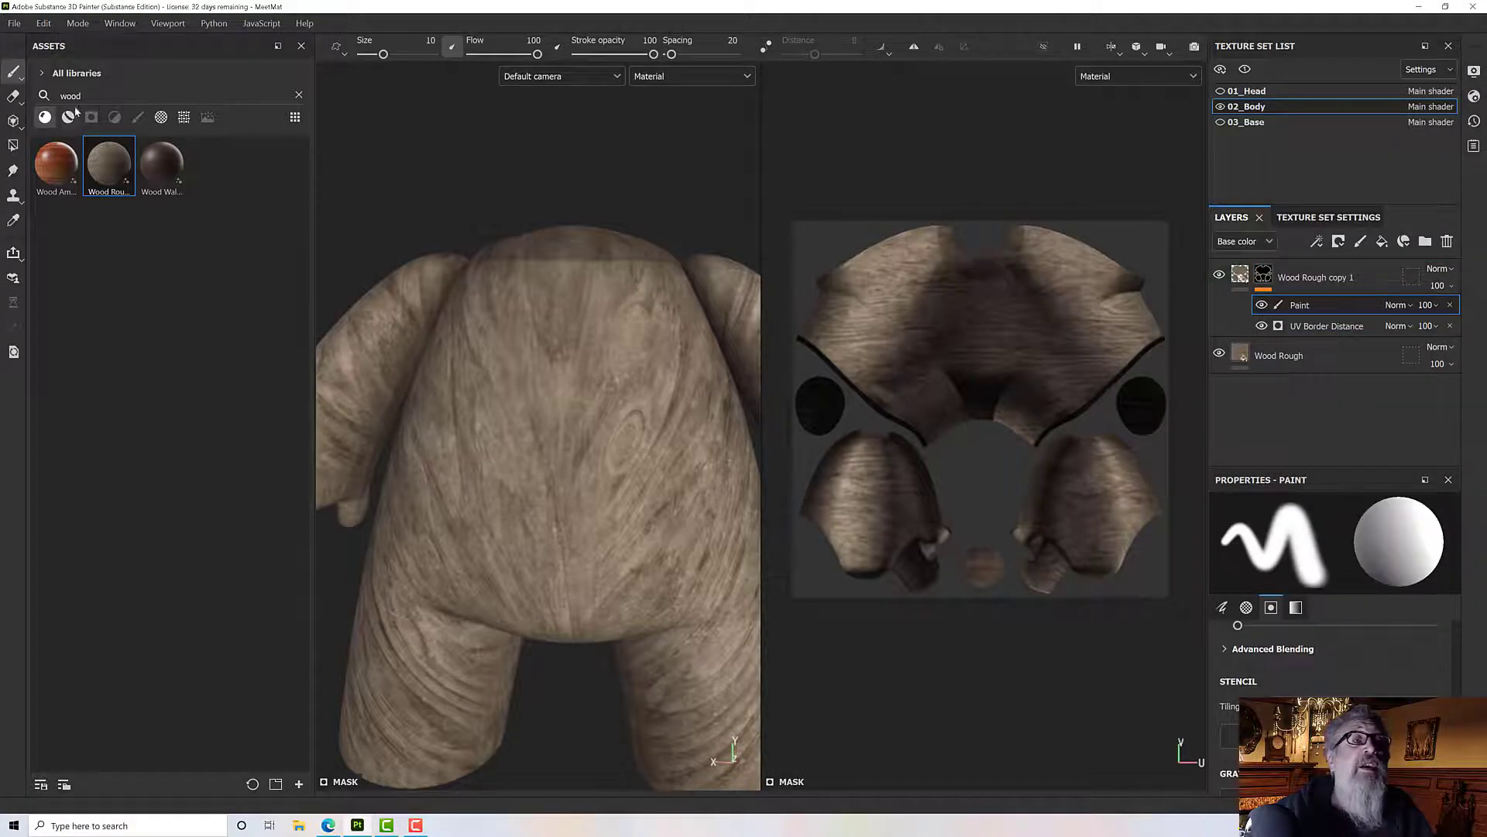
- Replace the wood asset search with a brush search for "dirt"
left_click(299, 94)
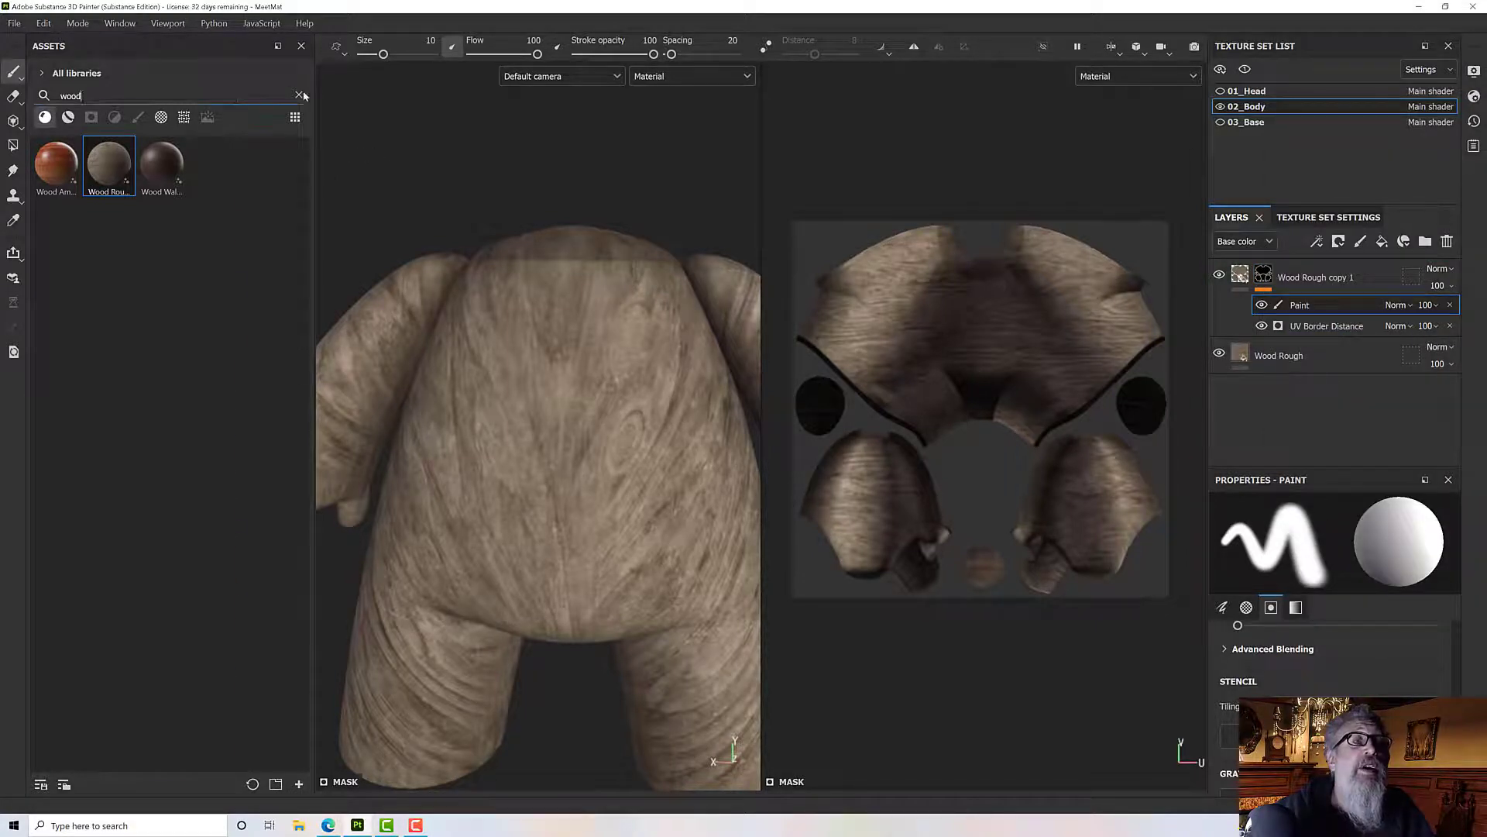
left_click(138, 117)
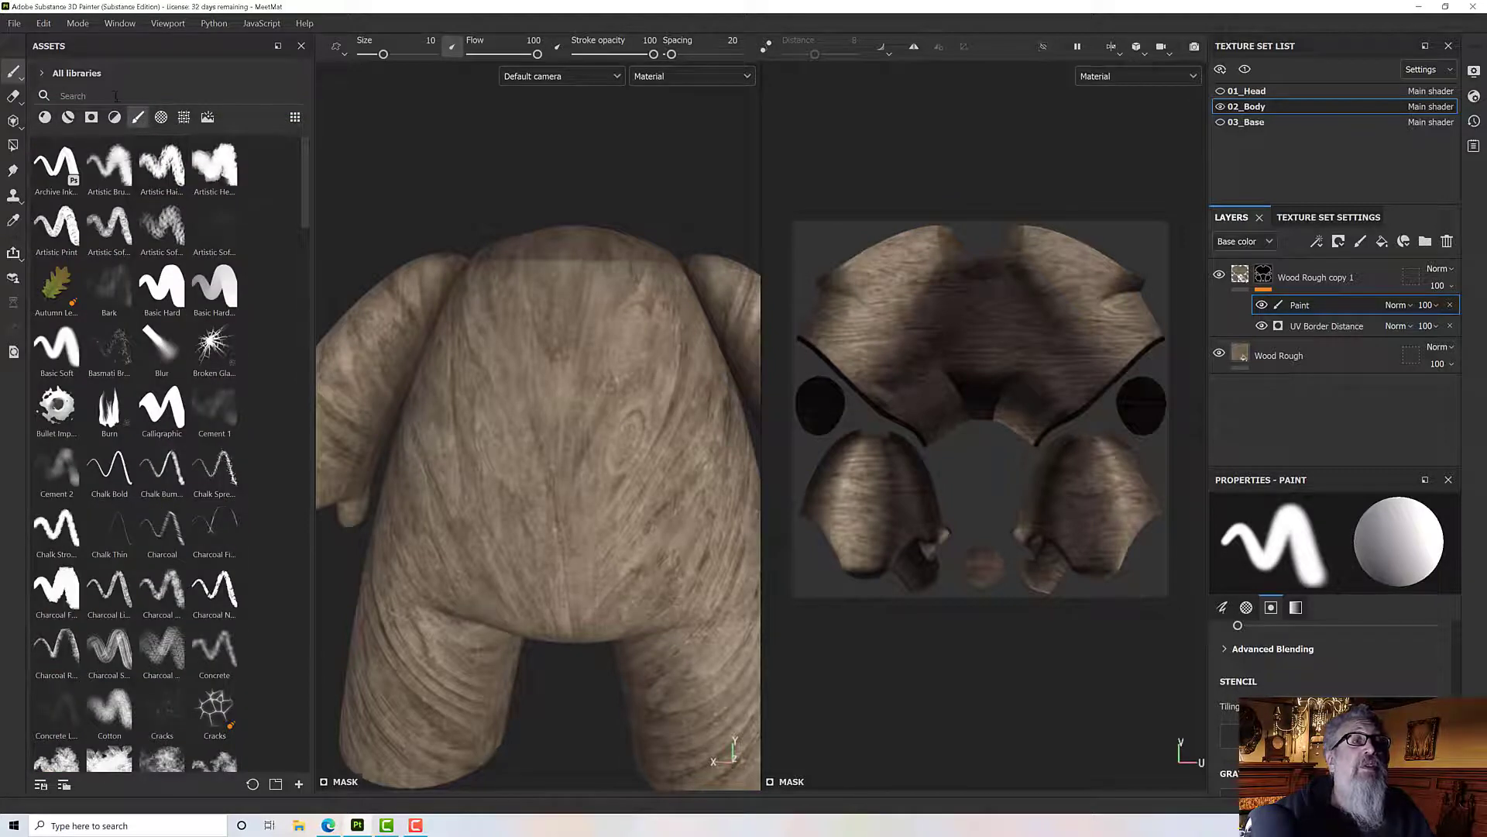
left_click(115, 96)
type("dirt")
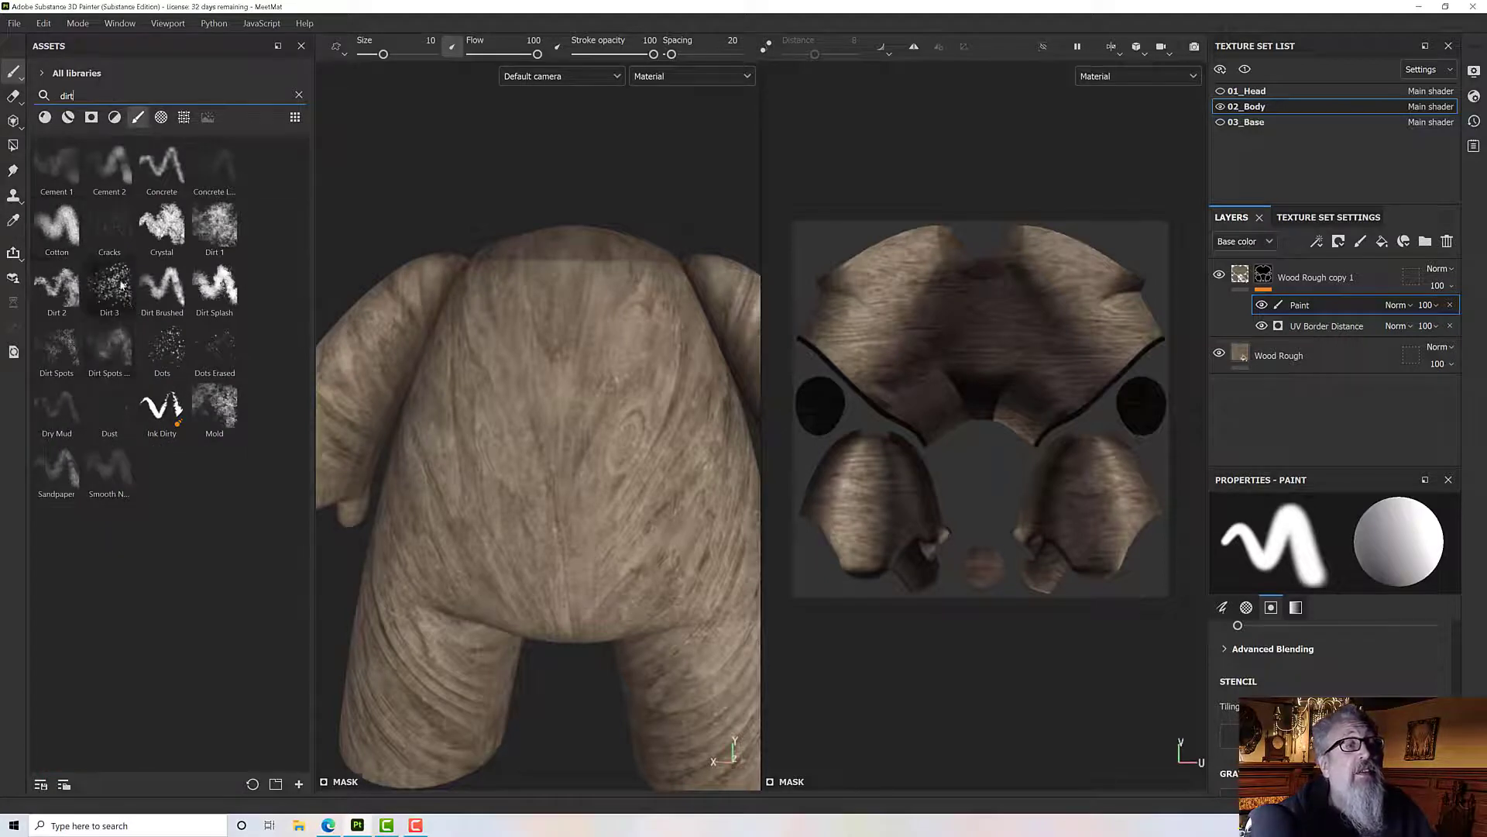
- Choose the Dirt 3 brush and display the mask on the model and its UV layout
left_click(94, 306)
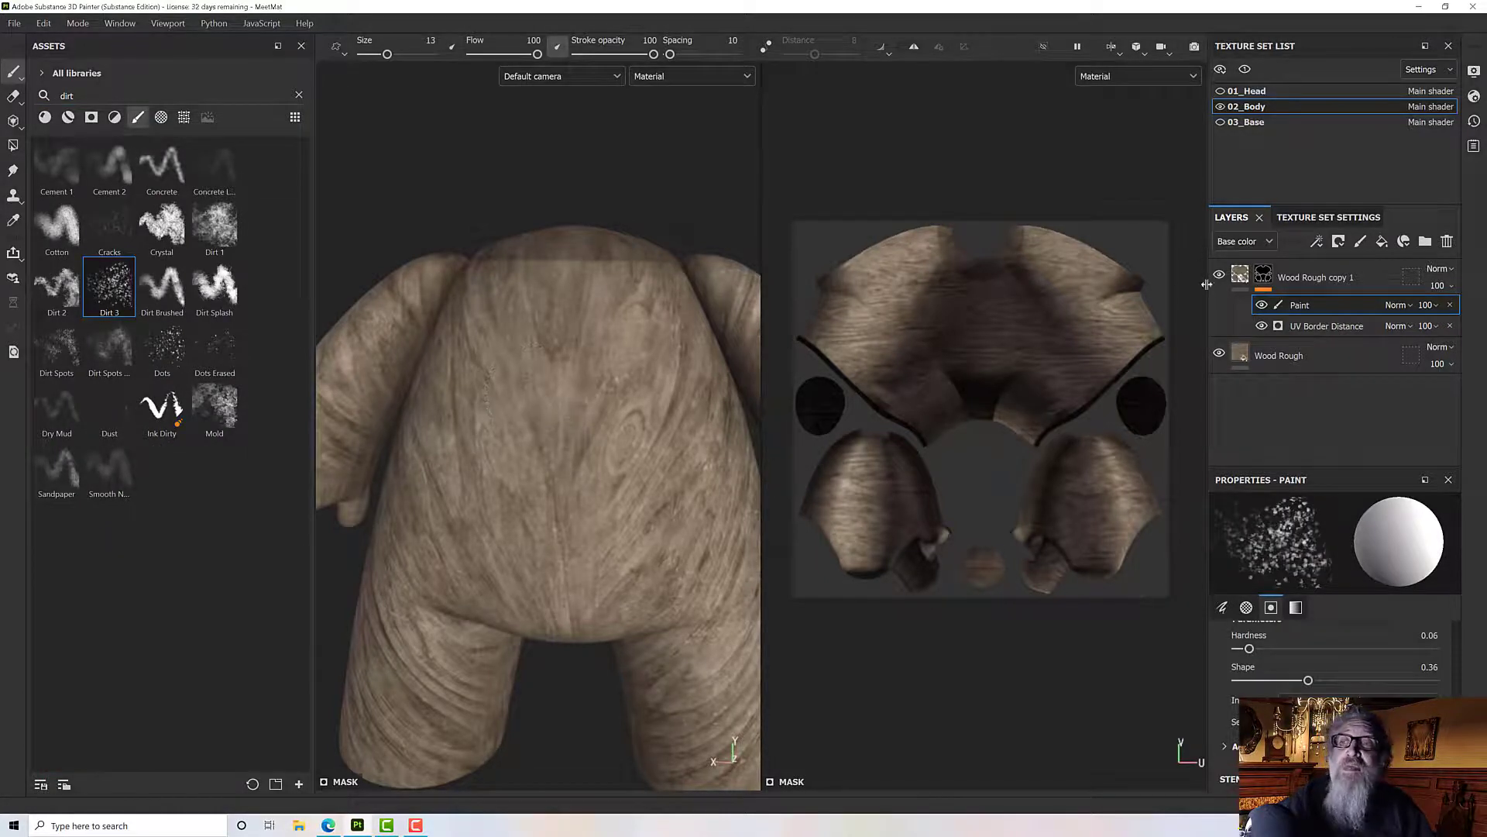
left_click(1137, 76)
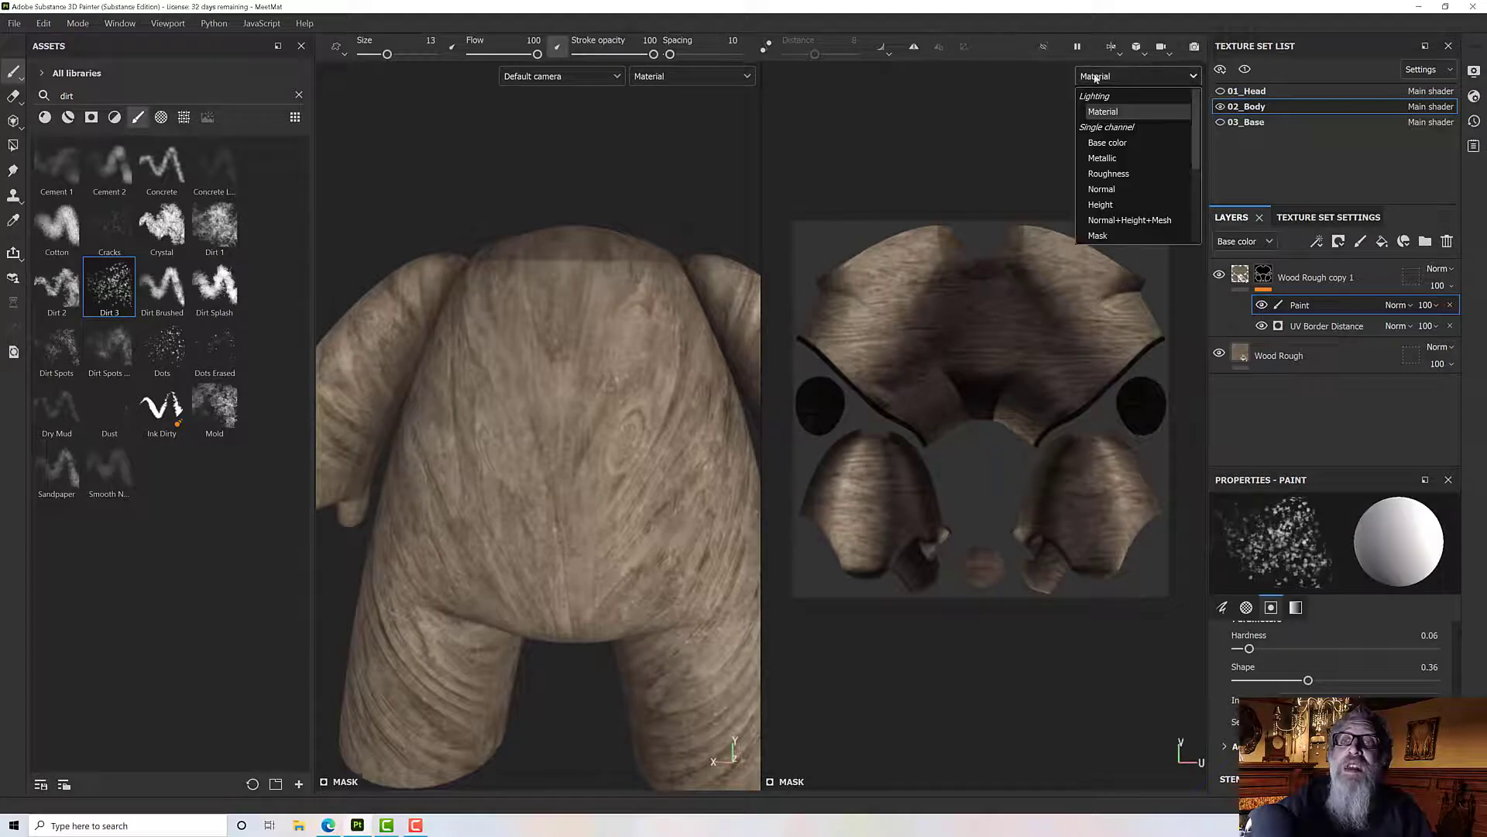
left_click(1099, 233)
left_click_drag(514, 448, 564, 481, "alt")
- Lower the brush's stroke opacity to 45 and paint dirt speckles into the mask along the central body seam
left_click_drag(482, 345, 502, 373)
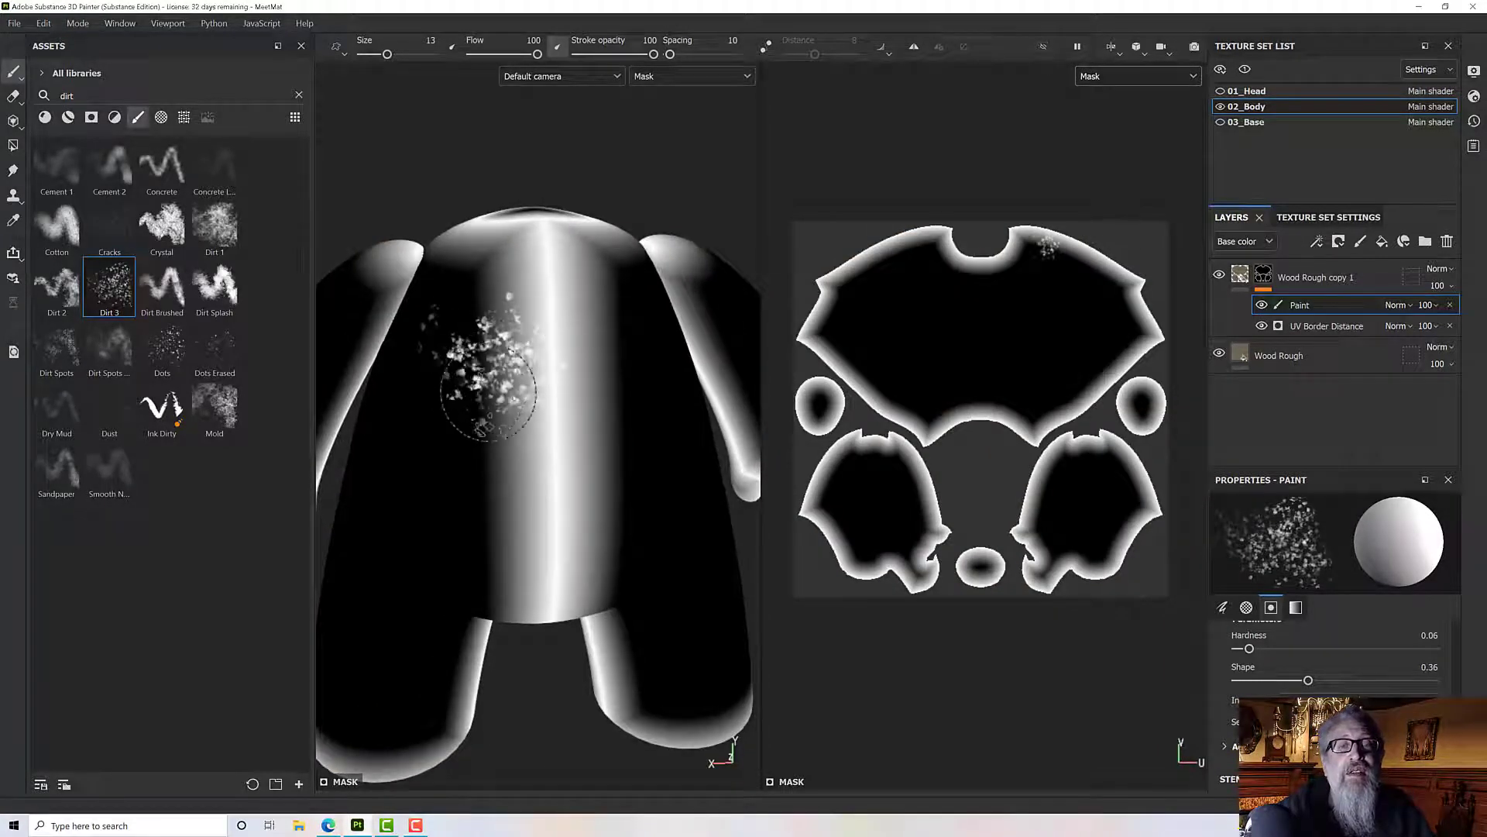
key("ctrl+z")
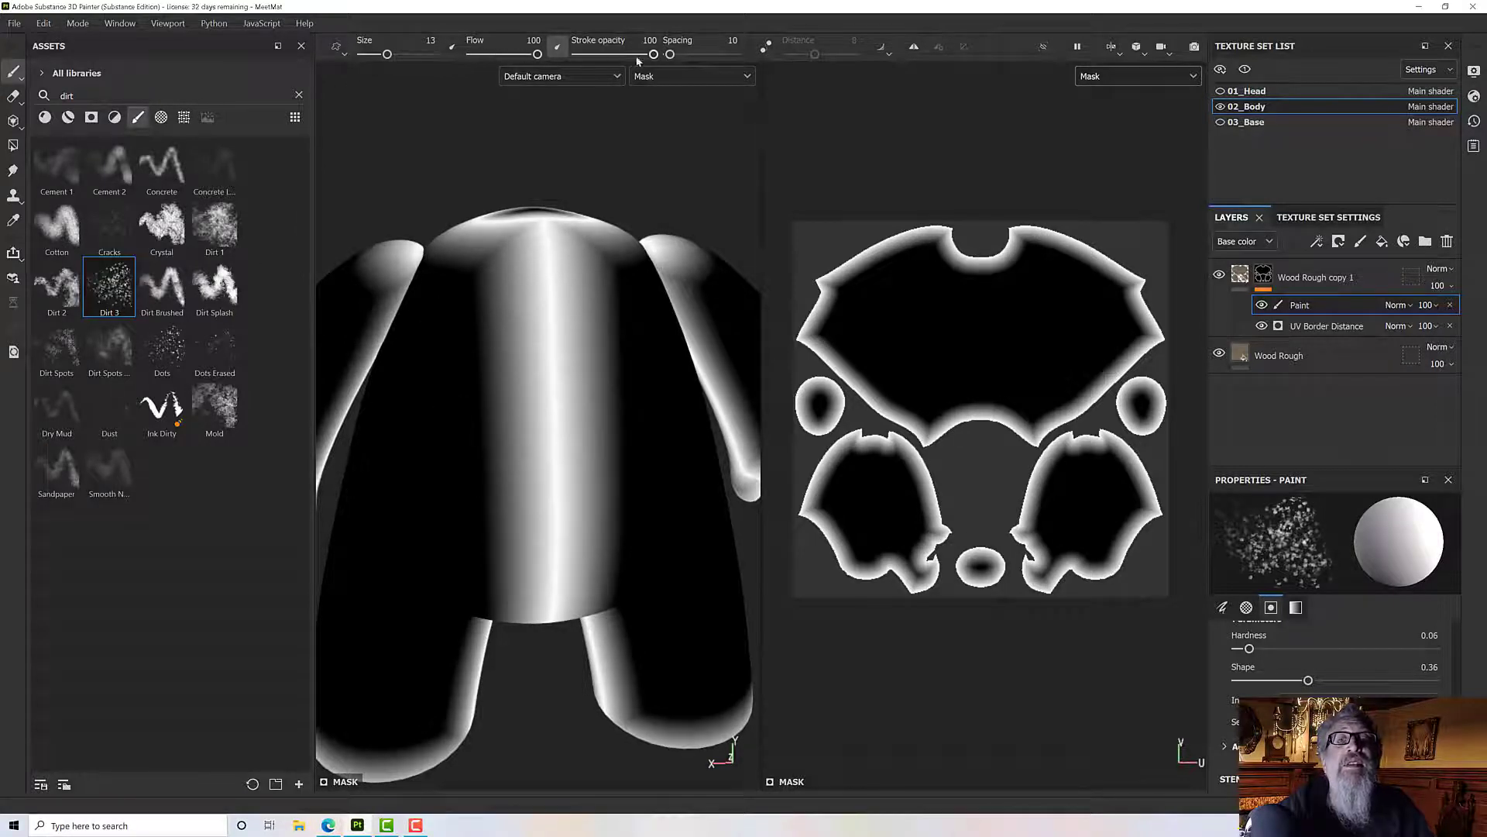
left_click_drag(639, 56, 612, 55)
mouse_move(479, 353)
left_mouse_down()
mouse_move(489, 386)
mouse_move(535, 399)
mouse_move(546, 341)
mouse_move(587, 331)
mouse_move(619, 364)
mouse_move(546, 348)
mouse_move(554, 449)
left_mouse_up()
mouse_move(546, 537)
left_mouse_down()
mouse_move(527, 569)
mouse_move(596, 534)
mouse_move(617, 549)
mouse_move(561, 472)
mouse_move(558, 425)
mouse_move(566, 504)
mouse_move(605, 316)
mouse_move(527, 542)
left_mouse_up()
- Paint dirt speckles into the mask around the lower leg edges to break up the gradient along the foot seams
mouse_move(509, 620)
left_mouse_down("alt")
mouse_move(481, 597)
mouse_move(564, 521)
left_mouse_up("alt")
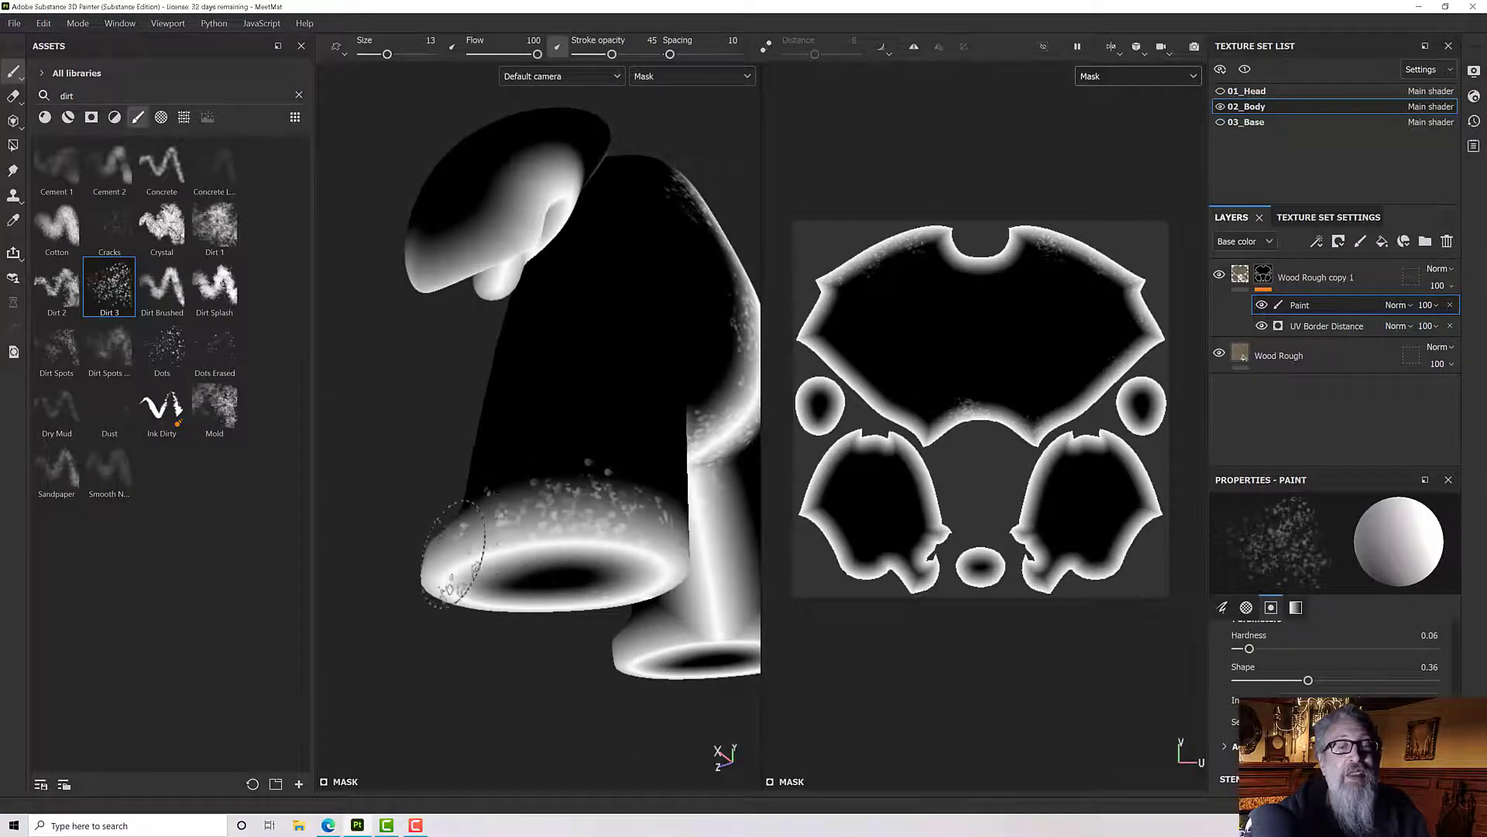
mouse_move(456, 551)
left_mouse_down("alt")
mouse_move(650, 565)
mouse_move(681, 537)
left_mouse_up("alt")
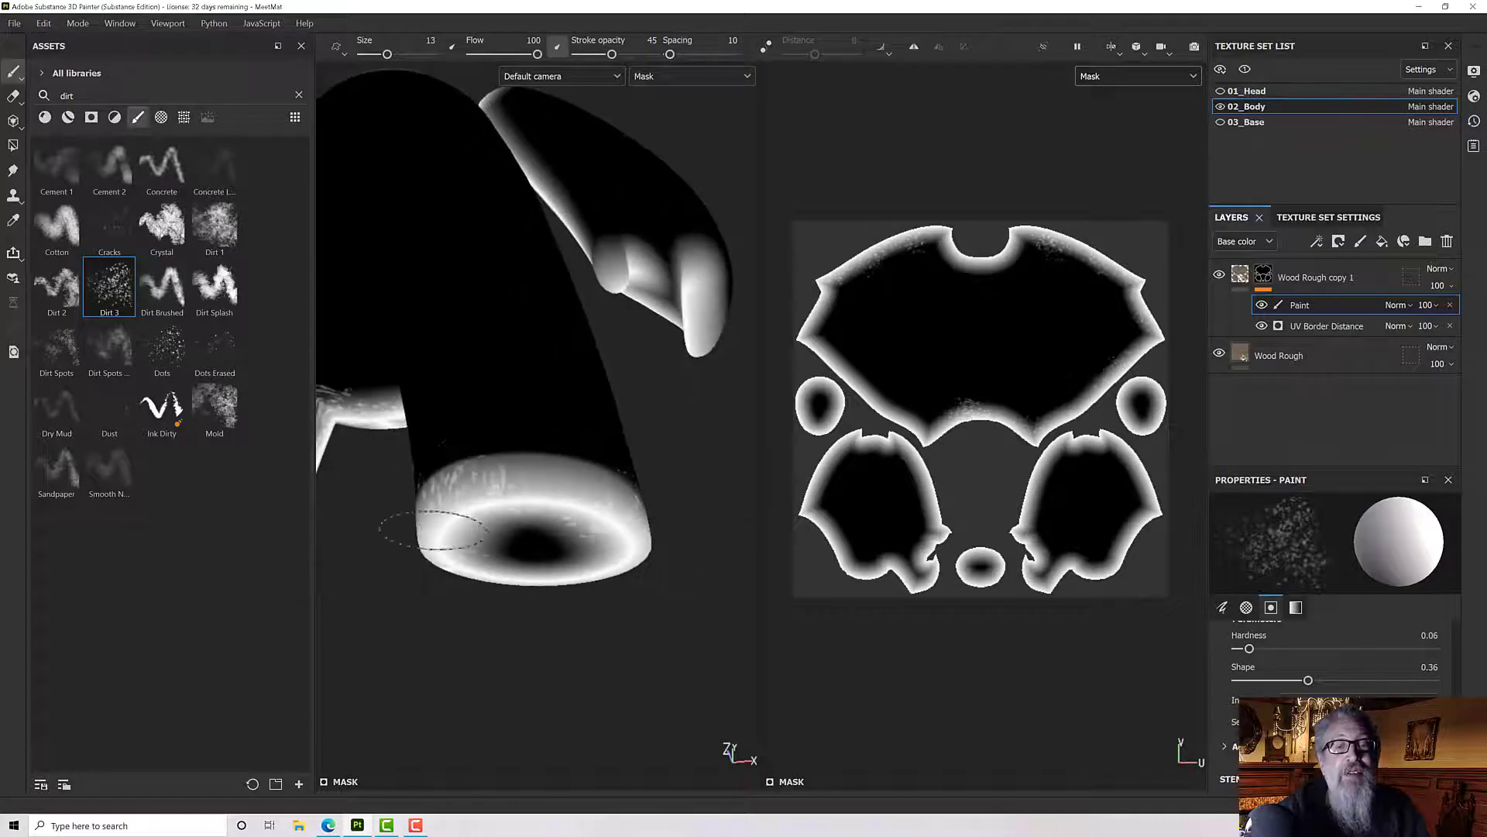
left_click_drag(522, 520, 515, 577, "alt")
mouse_move(491, 481)
left_mouse_down()
mouse_move(415, 434)
mouse_move(480, 449)
mouse_move(448, 416)
mouse_move(496, 434)
mouse_move(415, 449)
mouse_move(510, 498)
mouse_move(415, 481)
mouse_move(534, 484)
mouse_move(484, 503)
left_mouse_up()
scroll(571, 474, "down", 5)
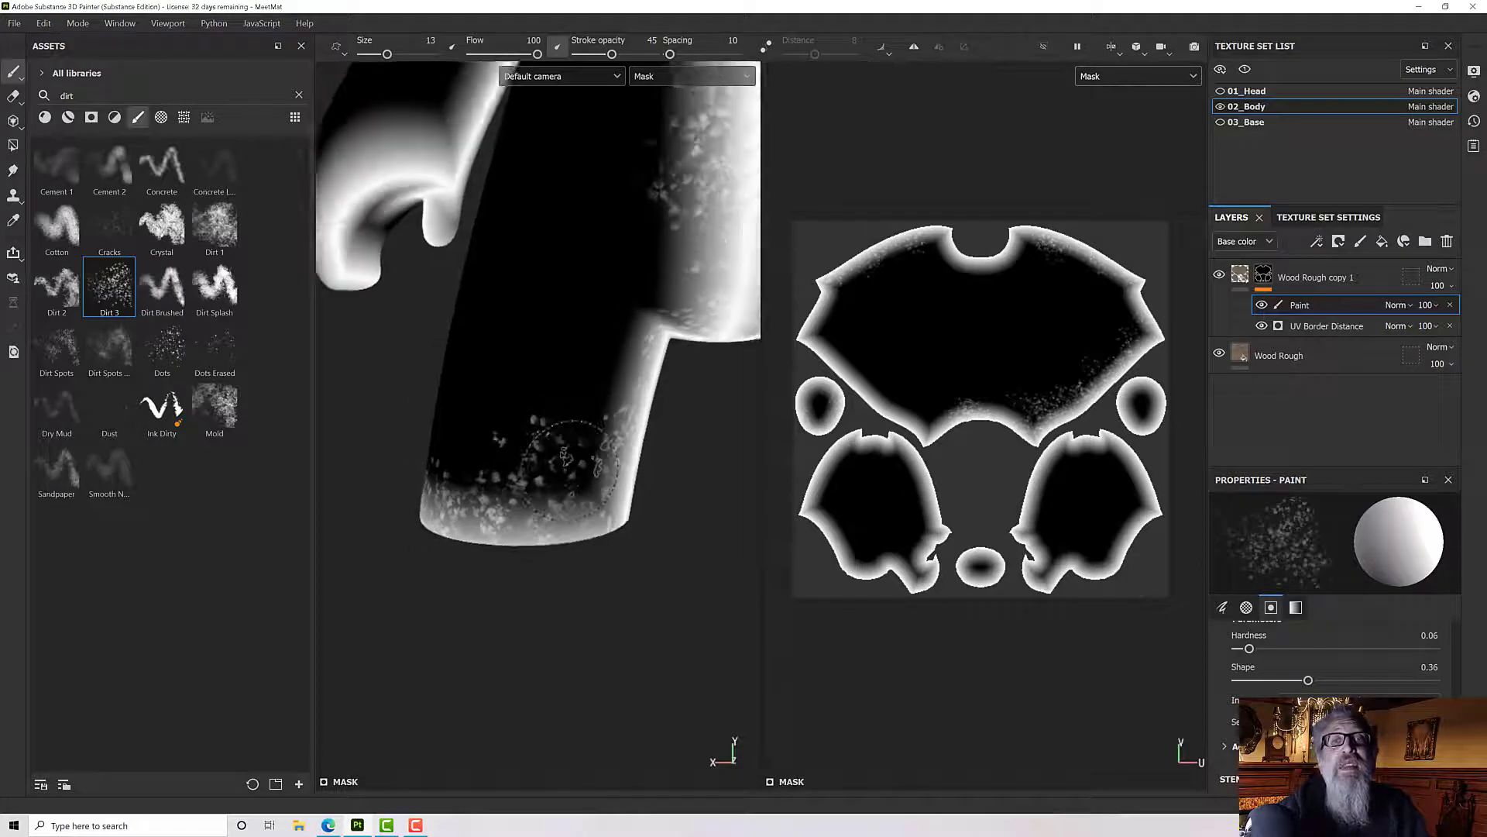
middle_click_drag(571, 478, 567, 486, "alt")
left_click_drag(566, 485, 566, 318, "alt")
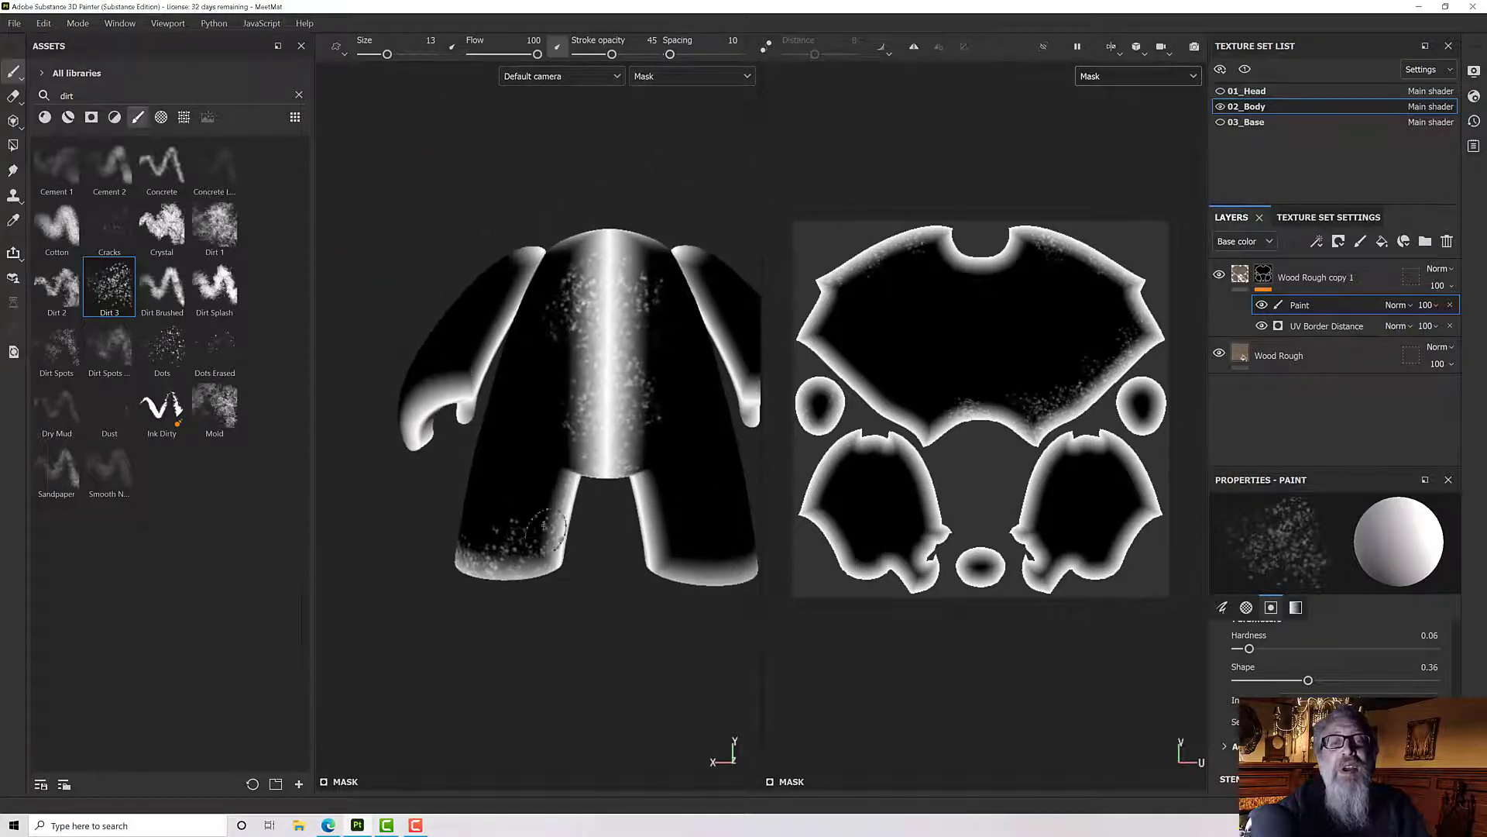
- Return to the Material display and inspect how the wood grain blends across the painted seams on the body and legs
left_click(686, 76)
left_click(672, 112)
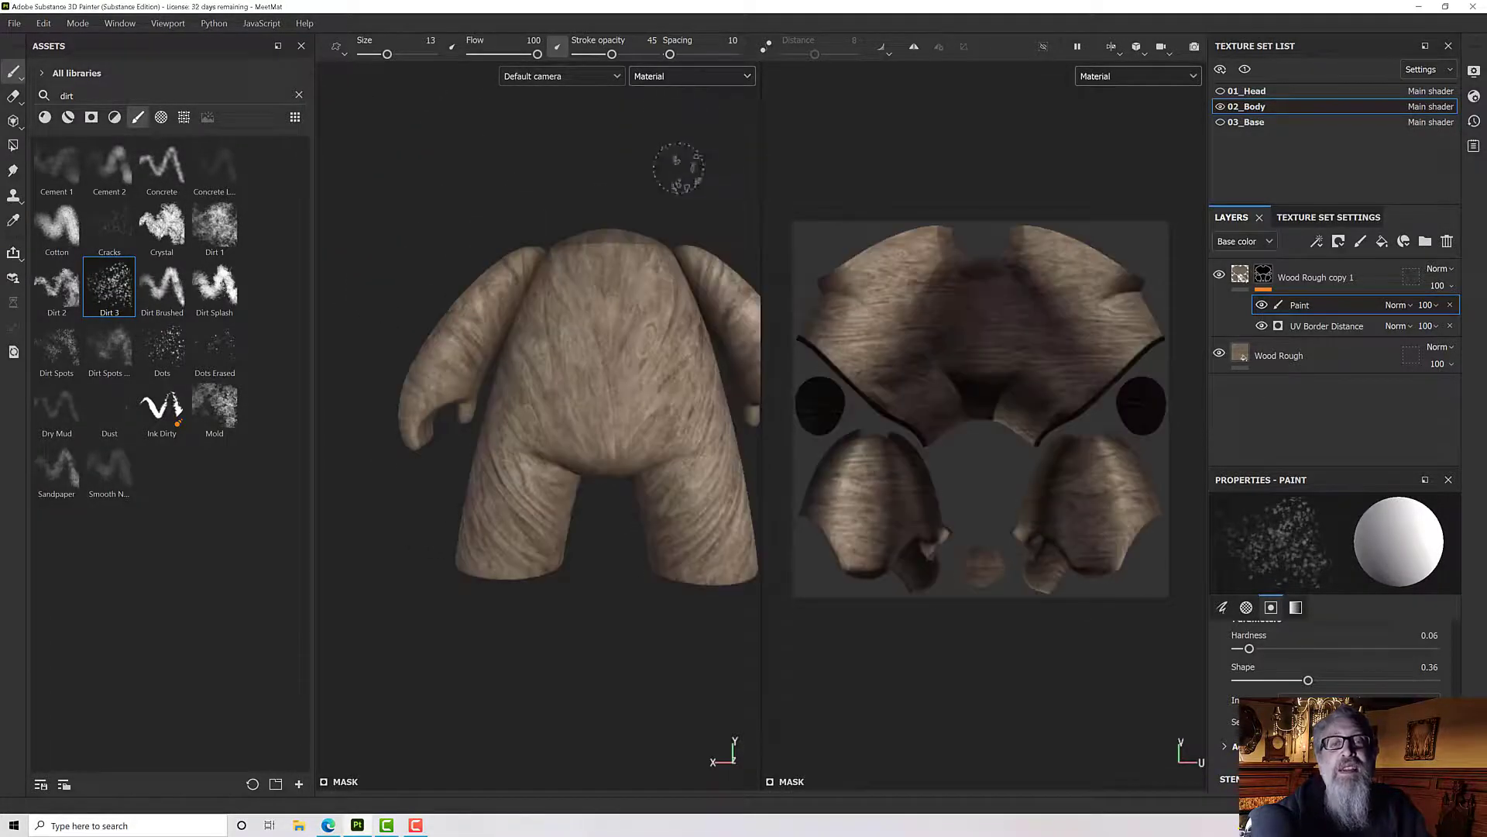
left_click_drag(681, 166, 637, 348, "alt")
scroll(637, 349, "up", 3)
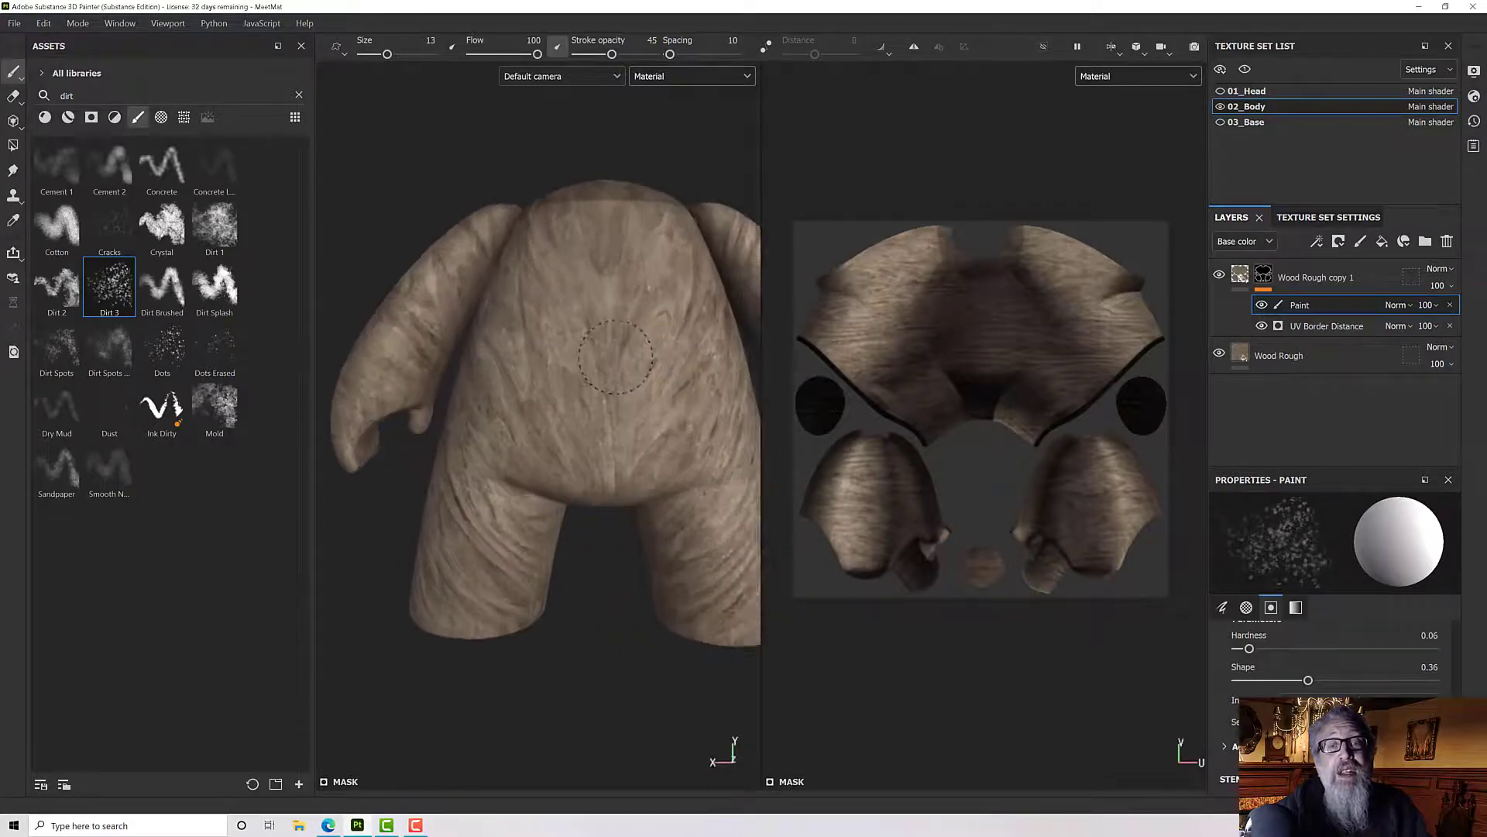
middle_click_drag(645, 369, 634, 348, "alt")
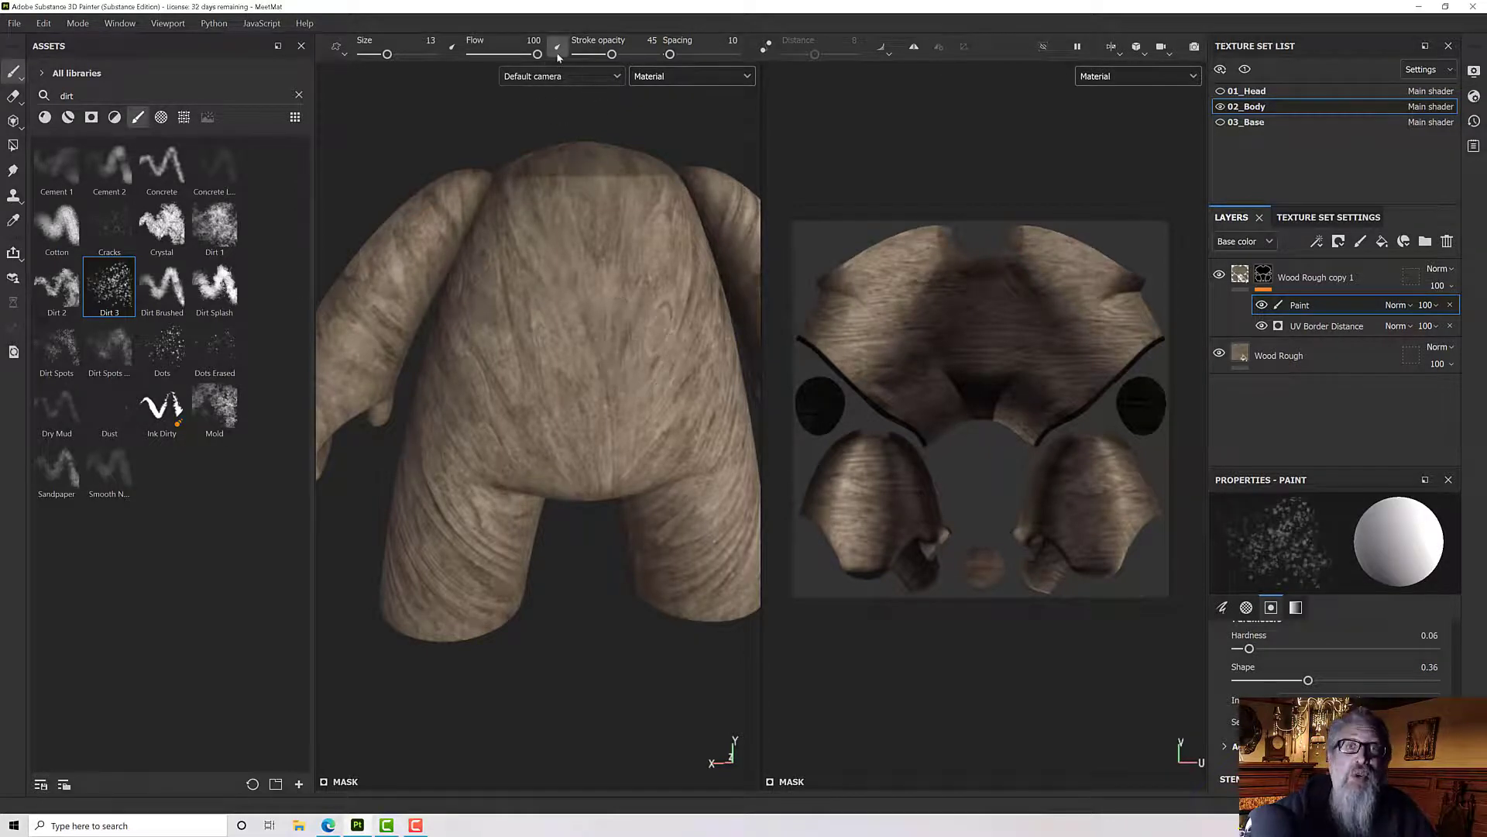
- Display only the Height channel and examine the wood's height detail closely around the body seam
left_click(658, 76)
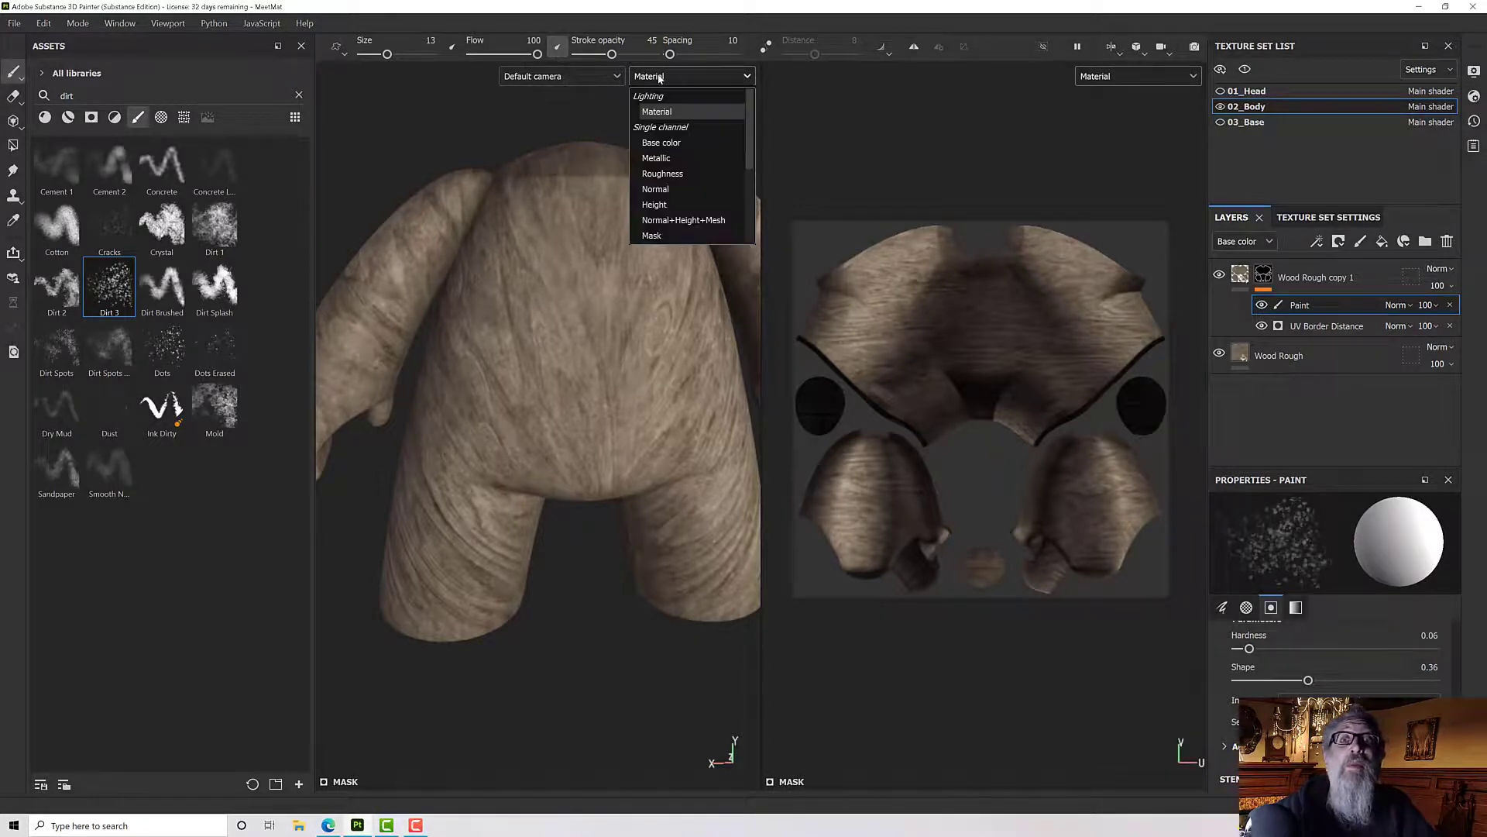
left_click(658, 205)
mouse_move(650, 270)
left_mouse_down("alt")
mouse_move(687, 286)
mouse_move(625, 289)
mouse_move(634, 199)
mouse_move(591, 255)
left_mouse_up("alt")
scroll(622, 369, "up", 3)
scroll(573, 457, "up", 5)
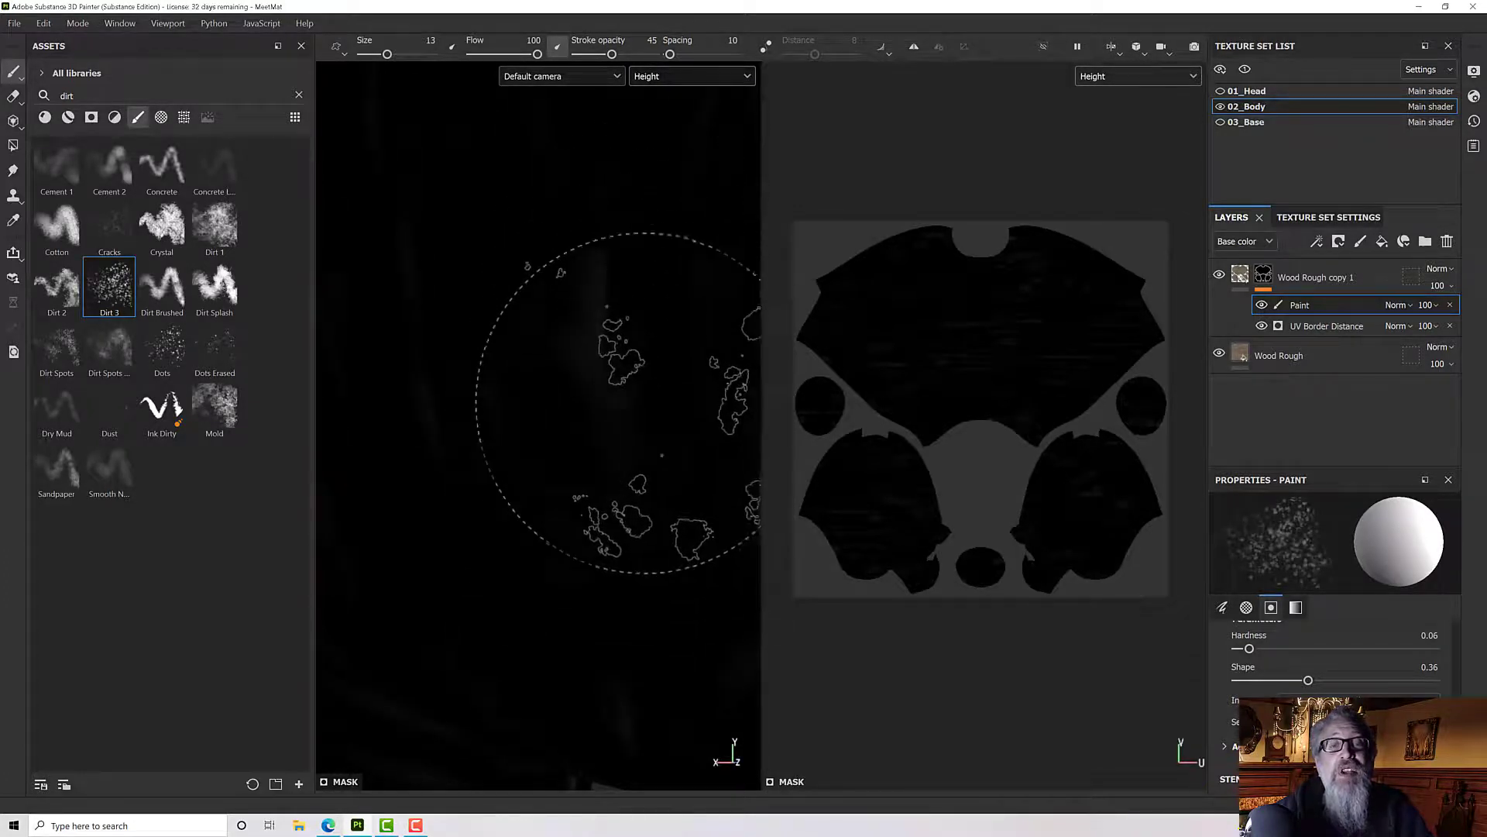
scroll(626, 388, "down", 4)
left_click_drag(630, 387, 597, 432, "alt")
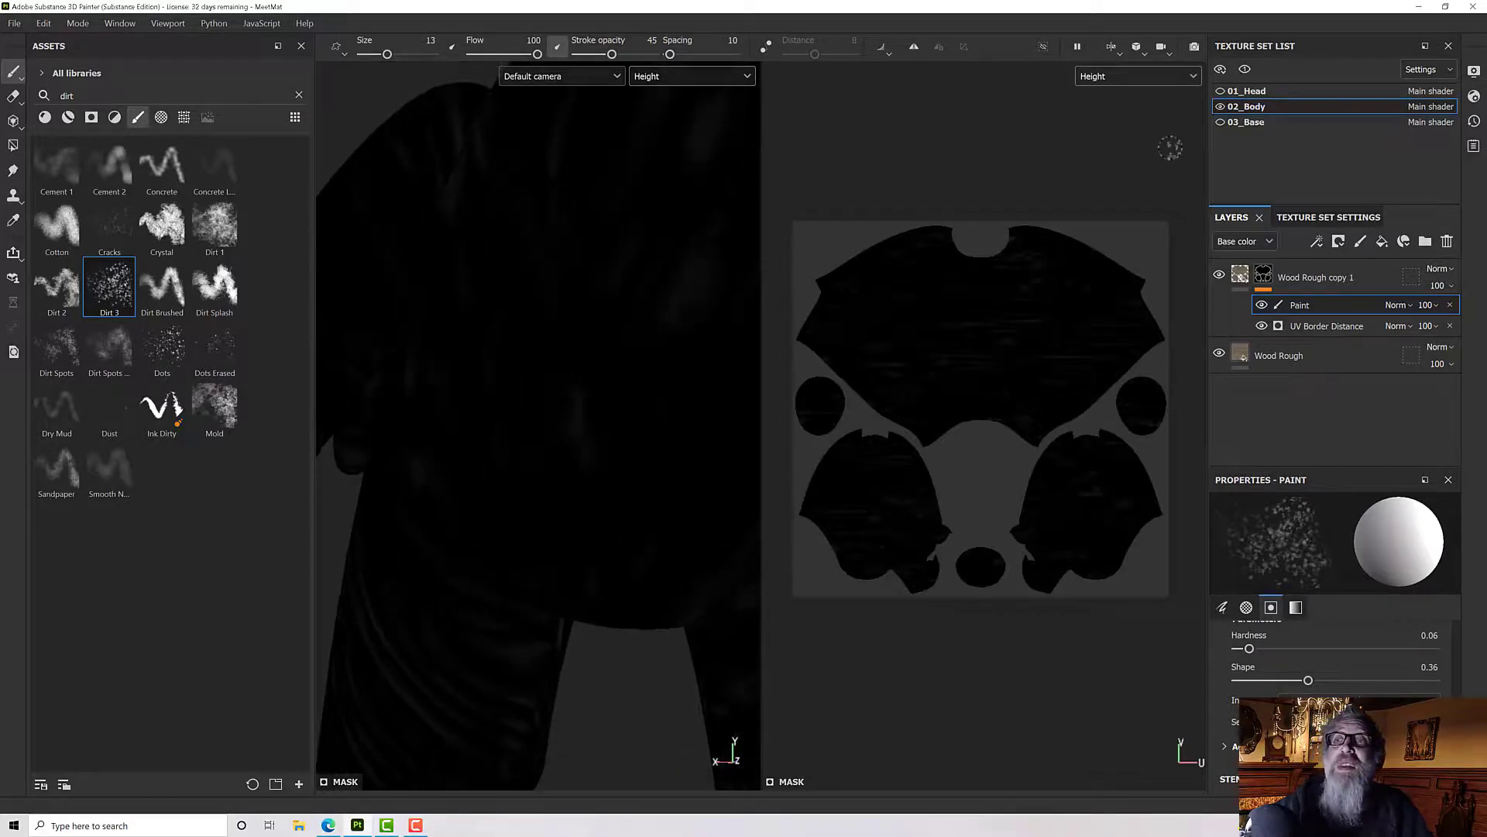
- Set the Wood Rough copy 1 layer's blending mode to Replace for the Height channel
left_click(1239, 277)
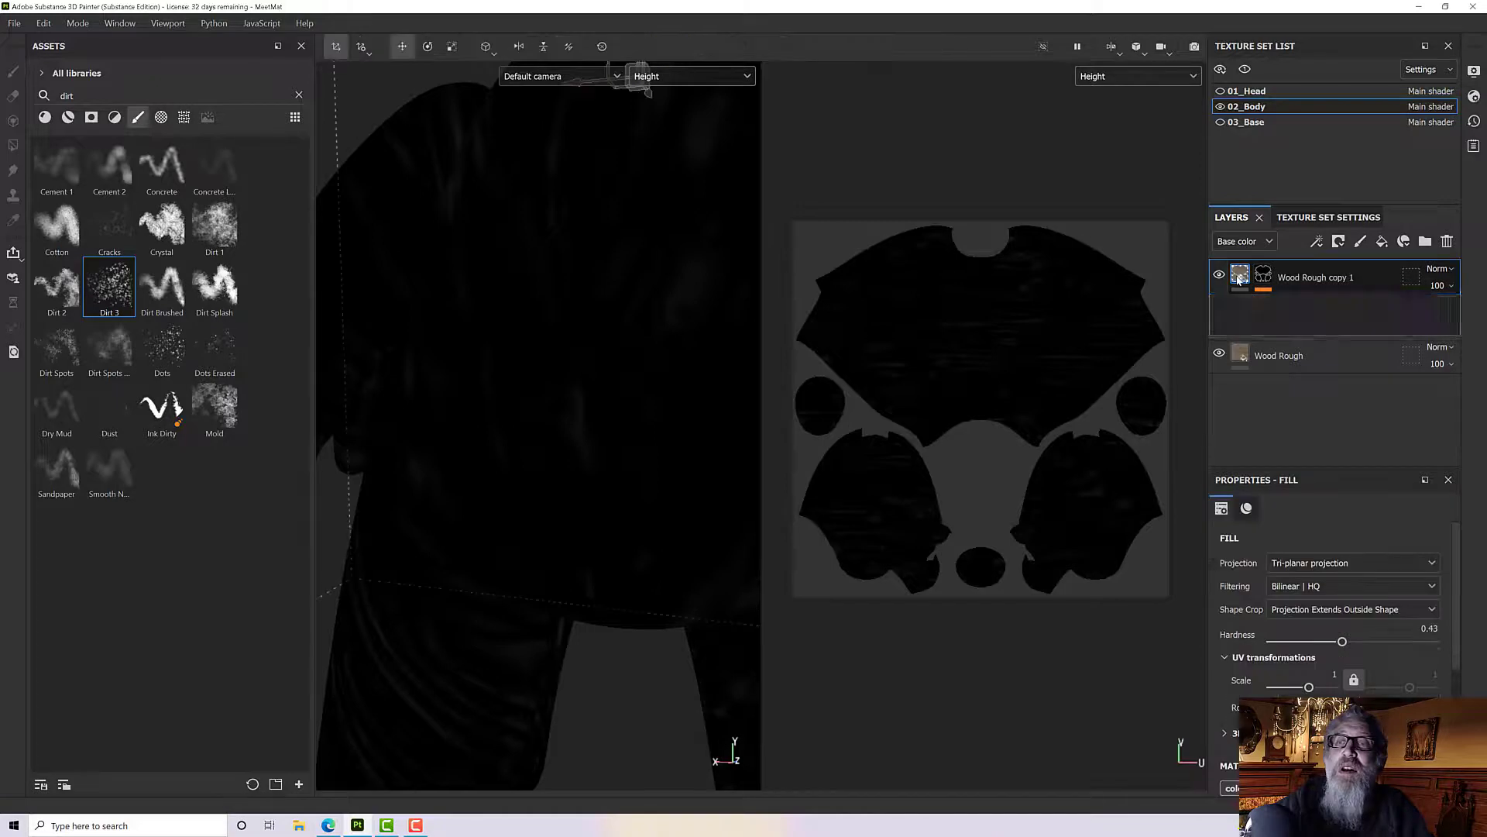
left_click(1241, 241)
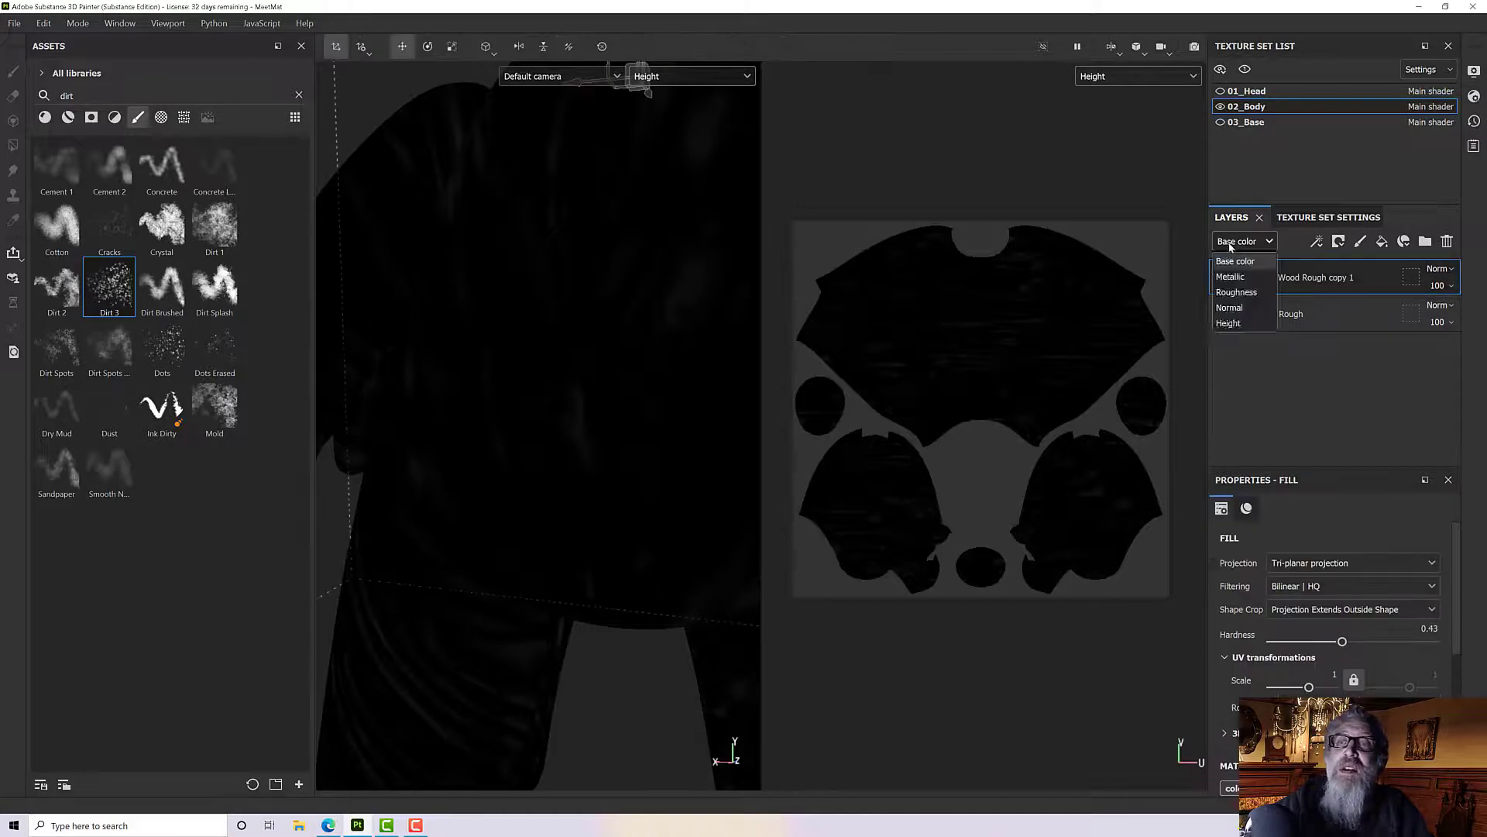
left_click(1230, 323)
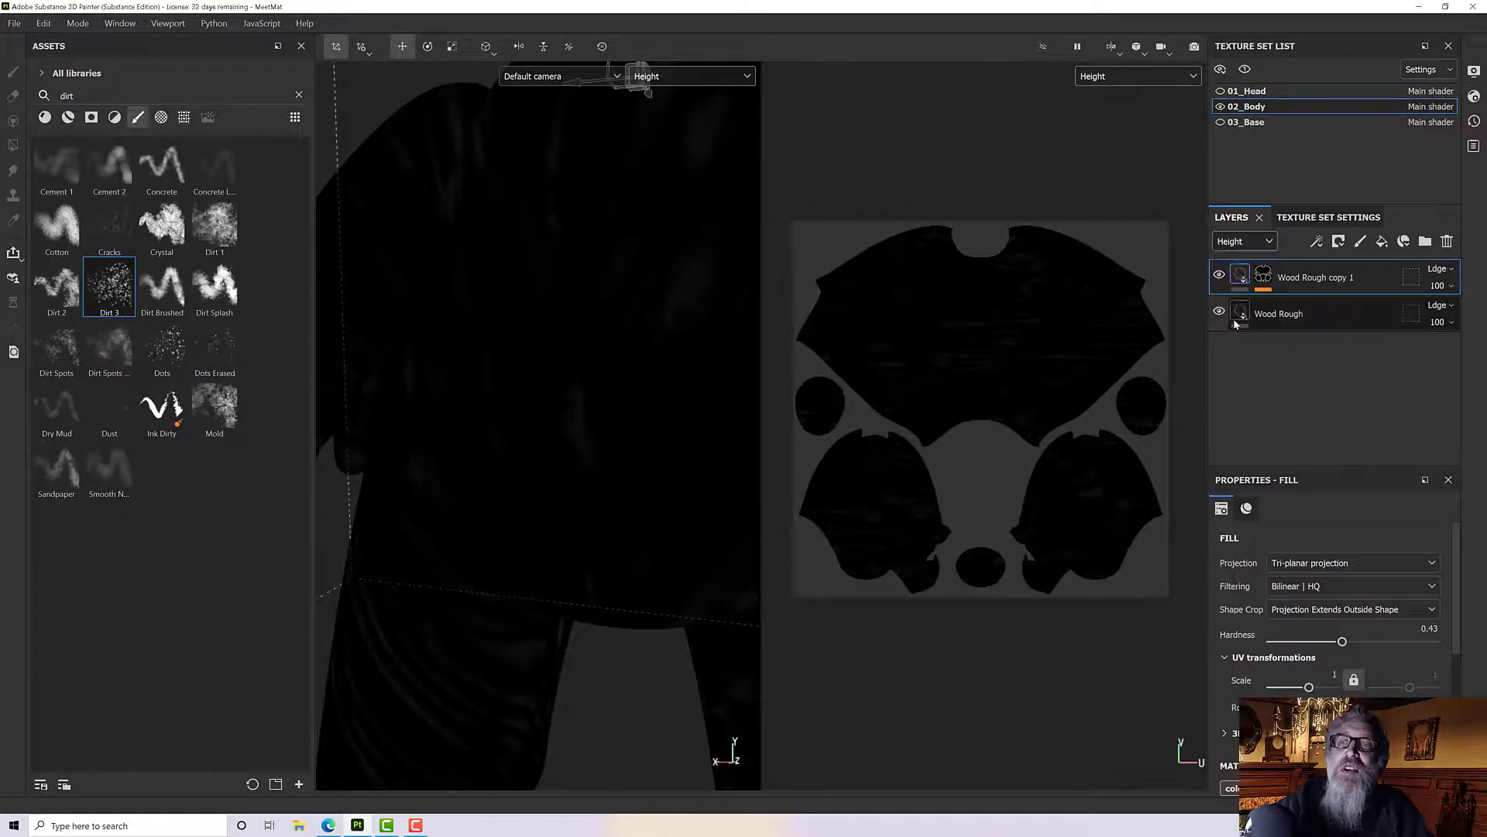
left_click(1440, 268)
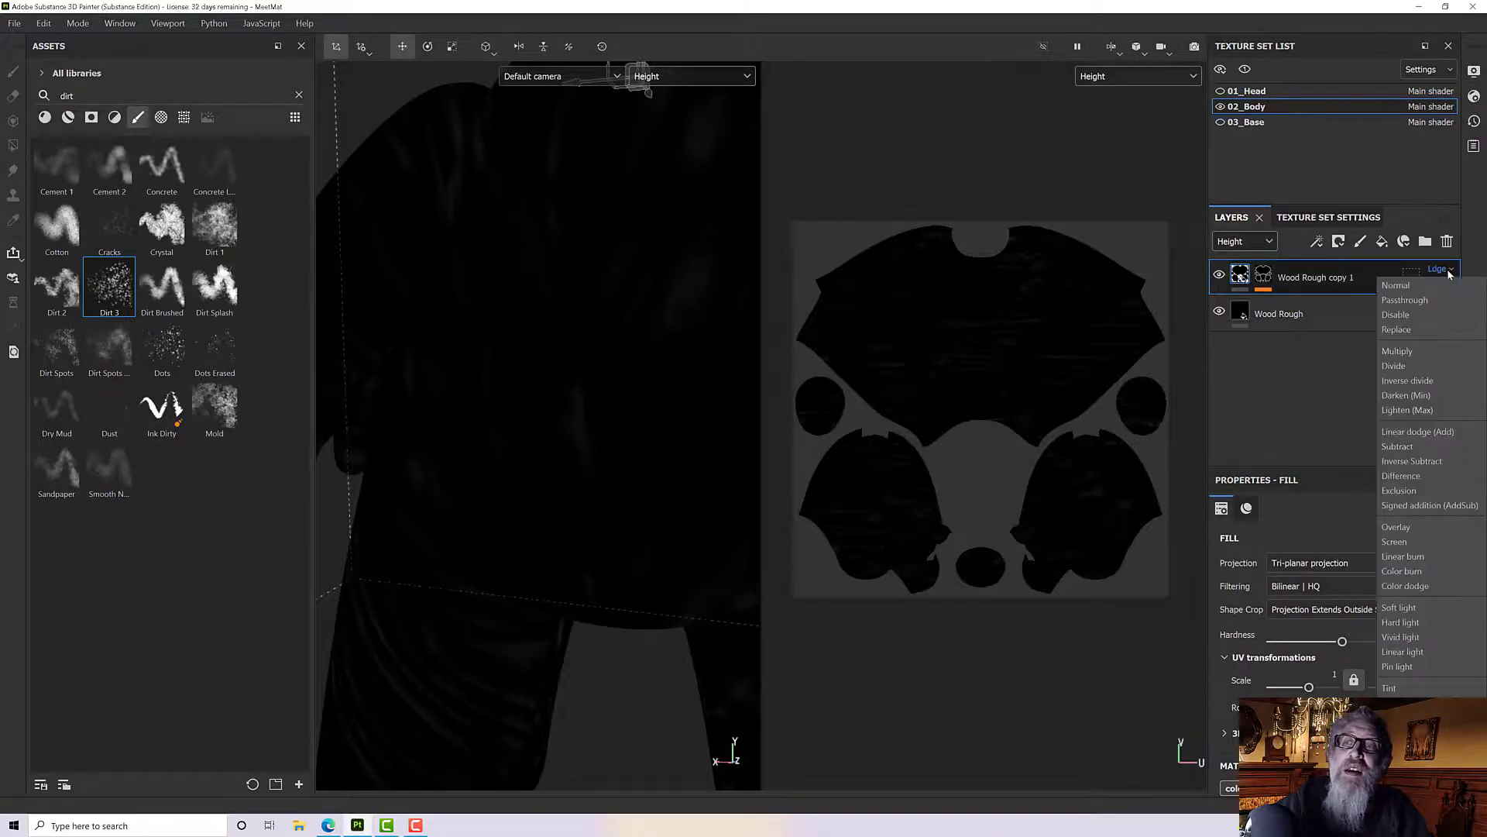
left_click(1424, 326)
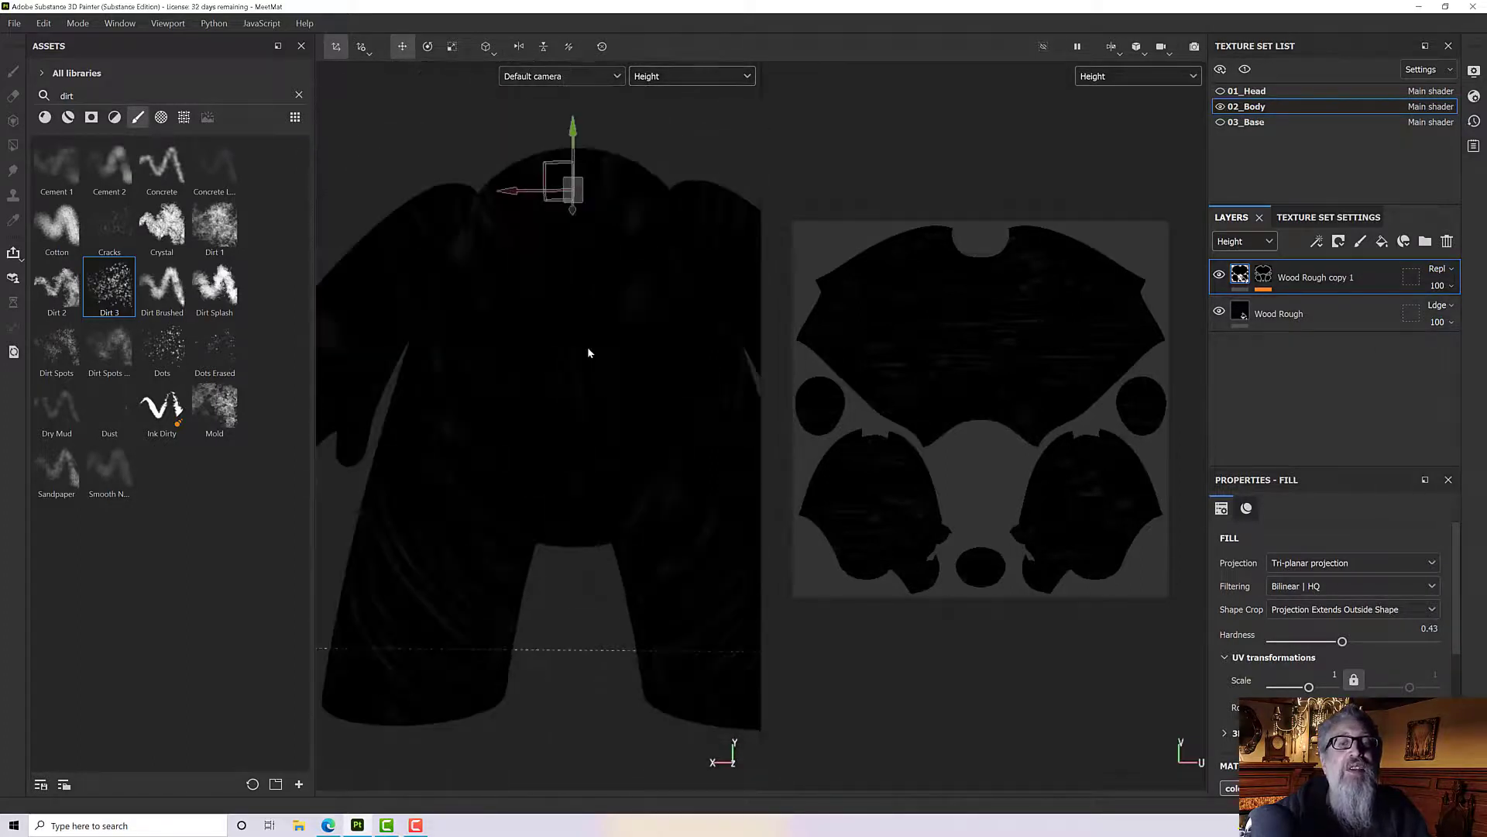
- Inspect the body's Height and Normal channels, then return to the Material display to review the seam blend
left_click_drag(588, 352, 627, 420, "alt")
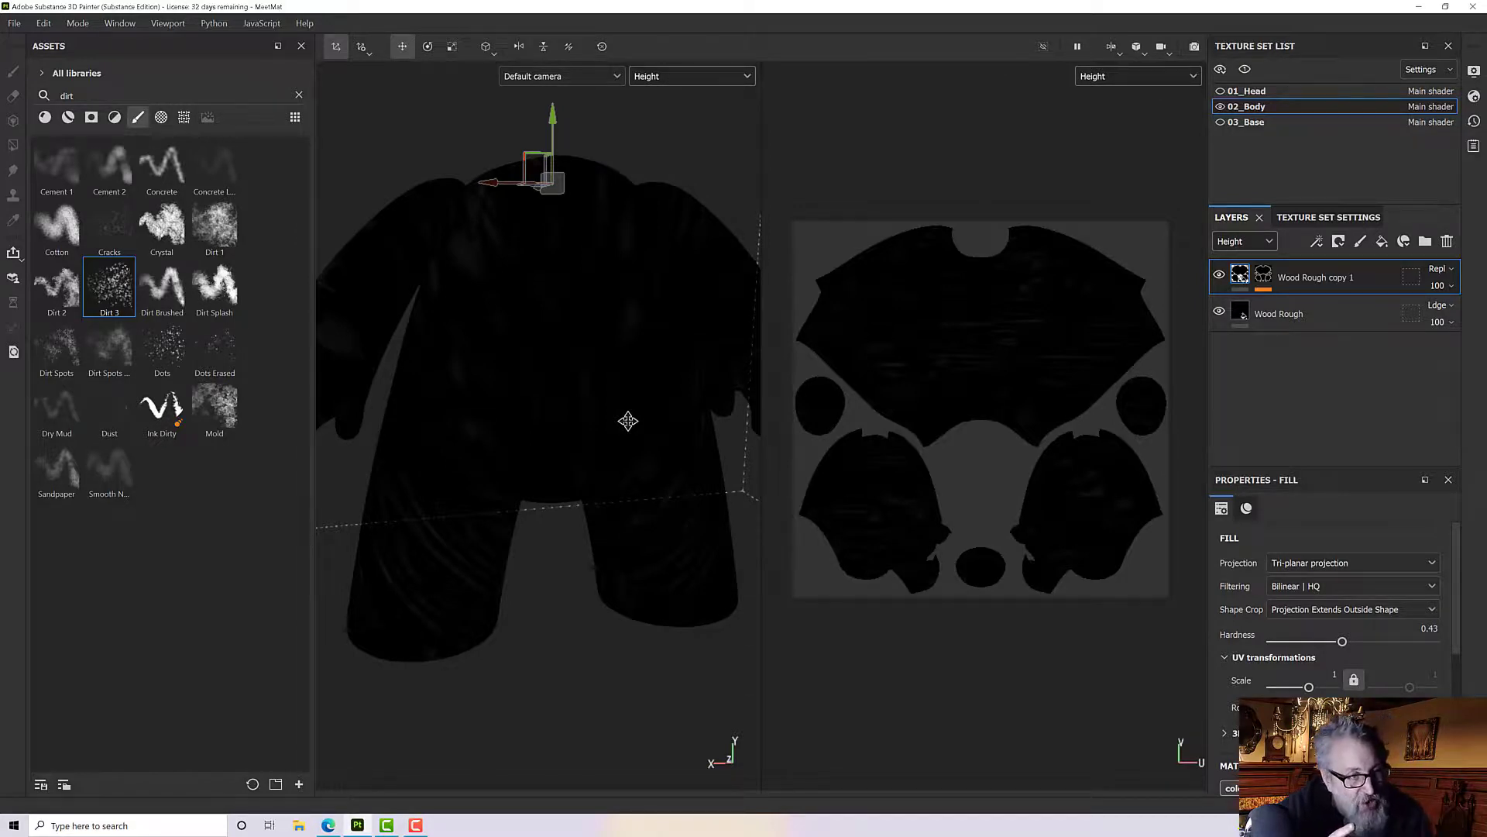
left_click(680, 76)
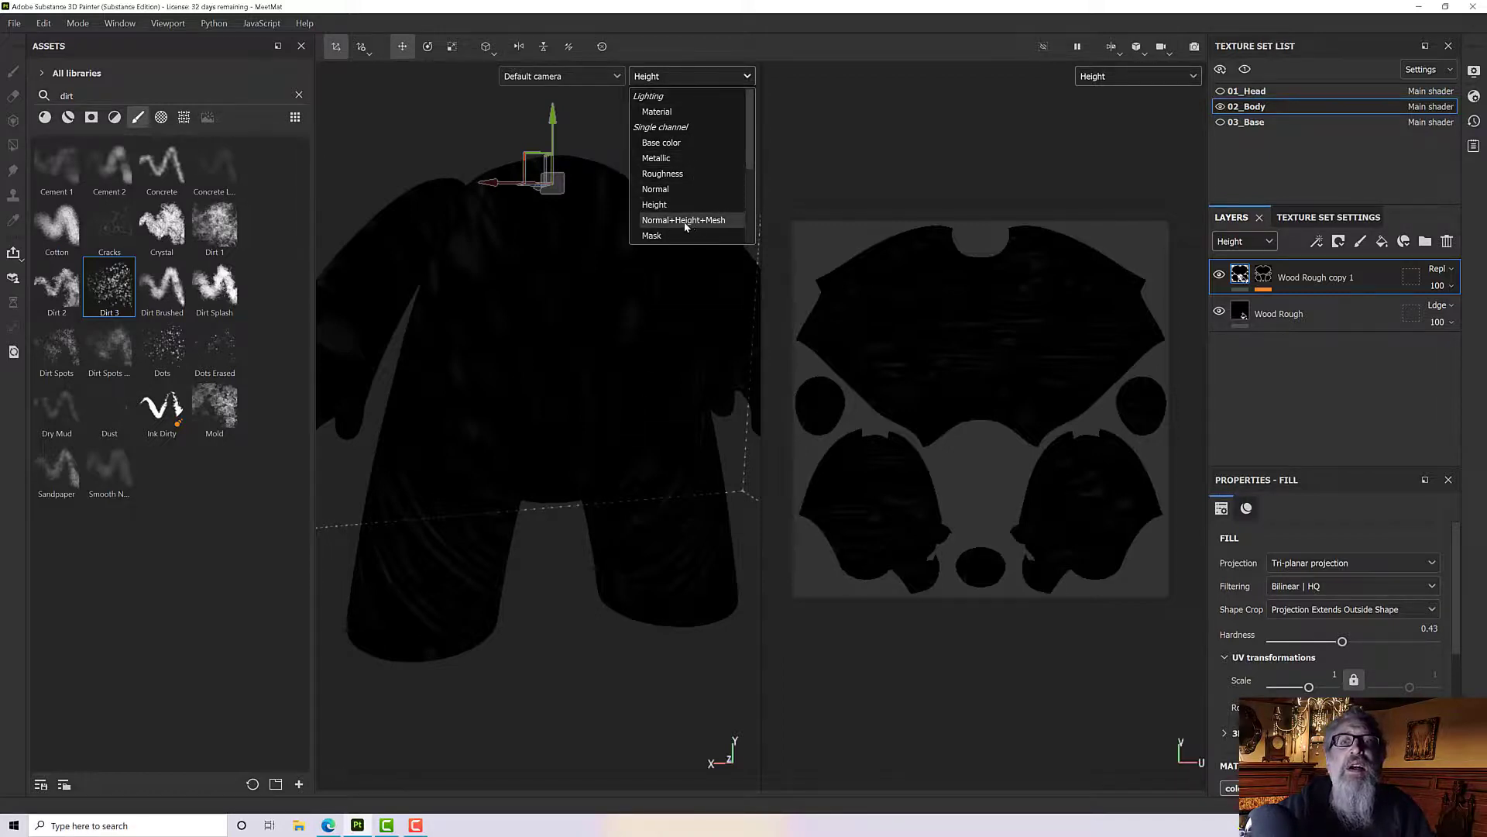
left_click(658, 189)
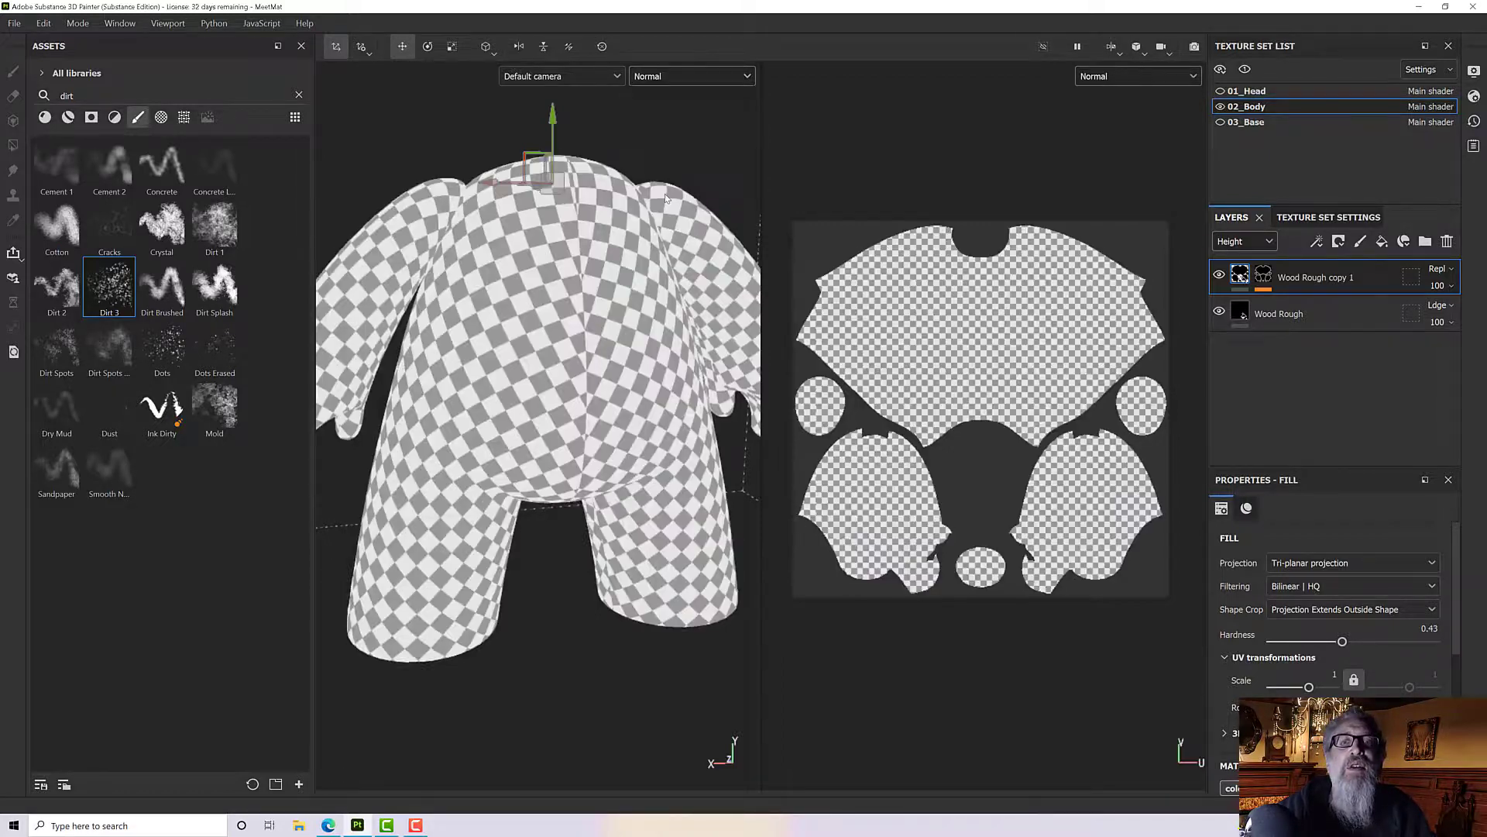
left_click(675, 77)
left_click(665, 122)
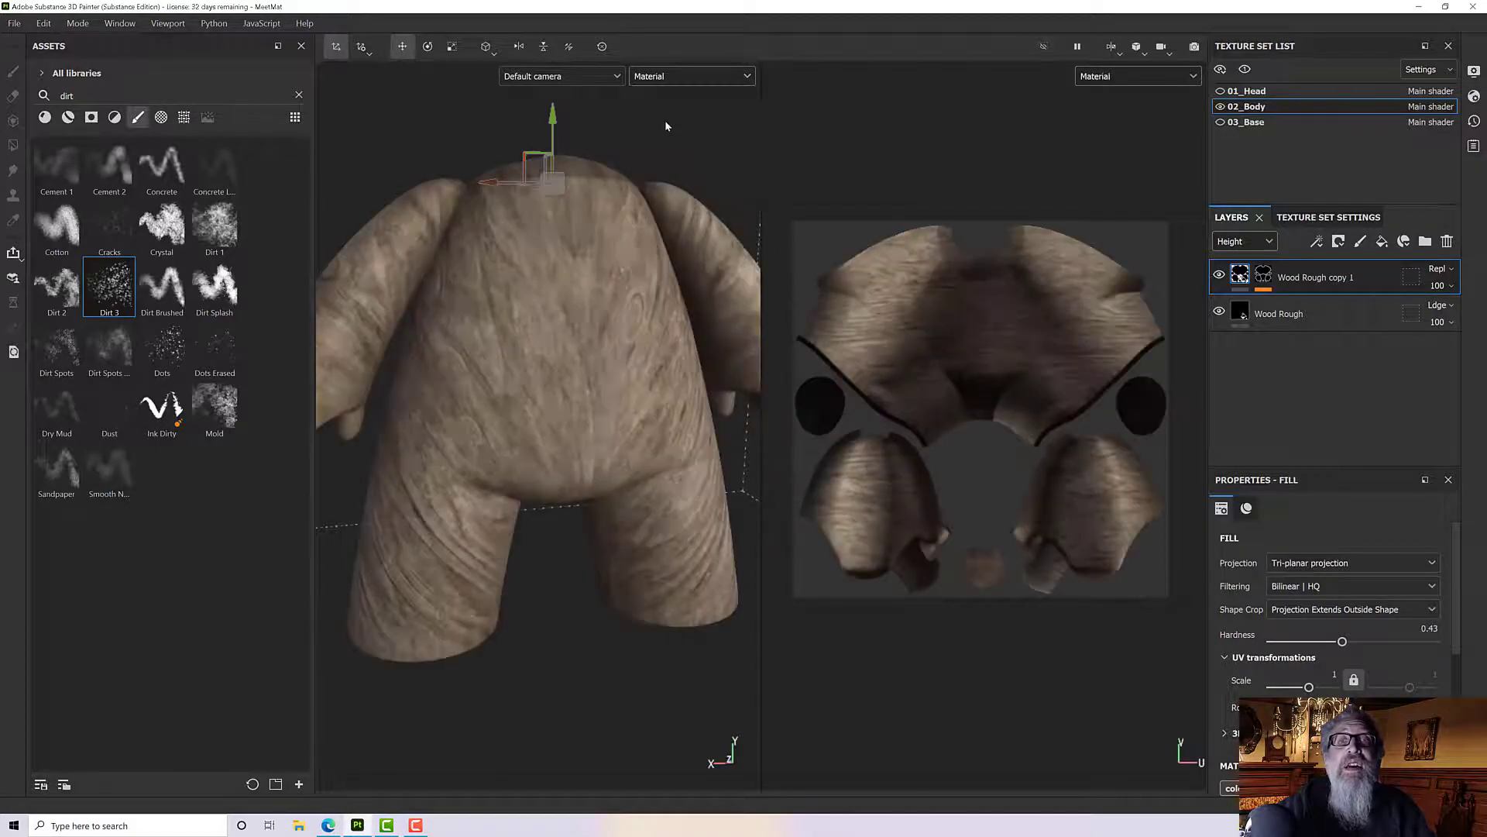
mouse_move(687, 204)
left_mouse_down("alt")
mouse_move(618, 220)
mouse_move(654, 229)
mouse_move(685, 212)
left_mouse_up("alt")
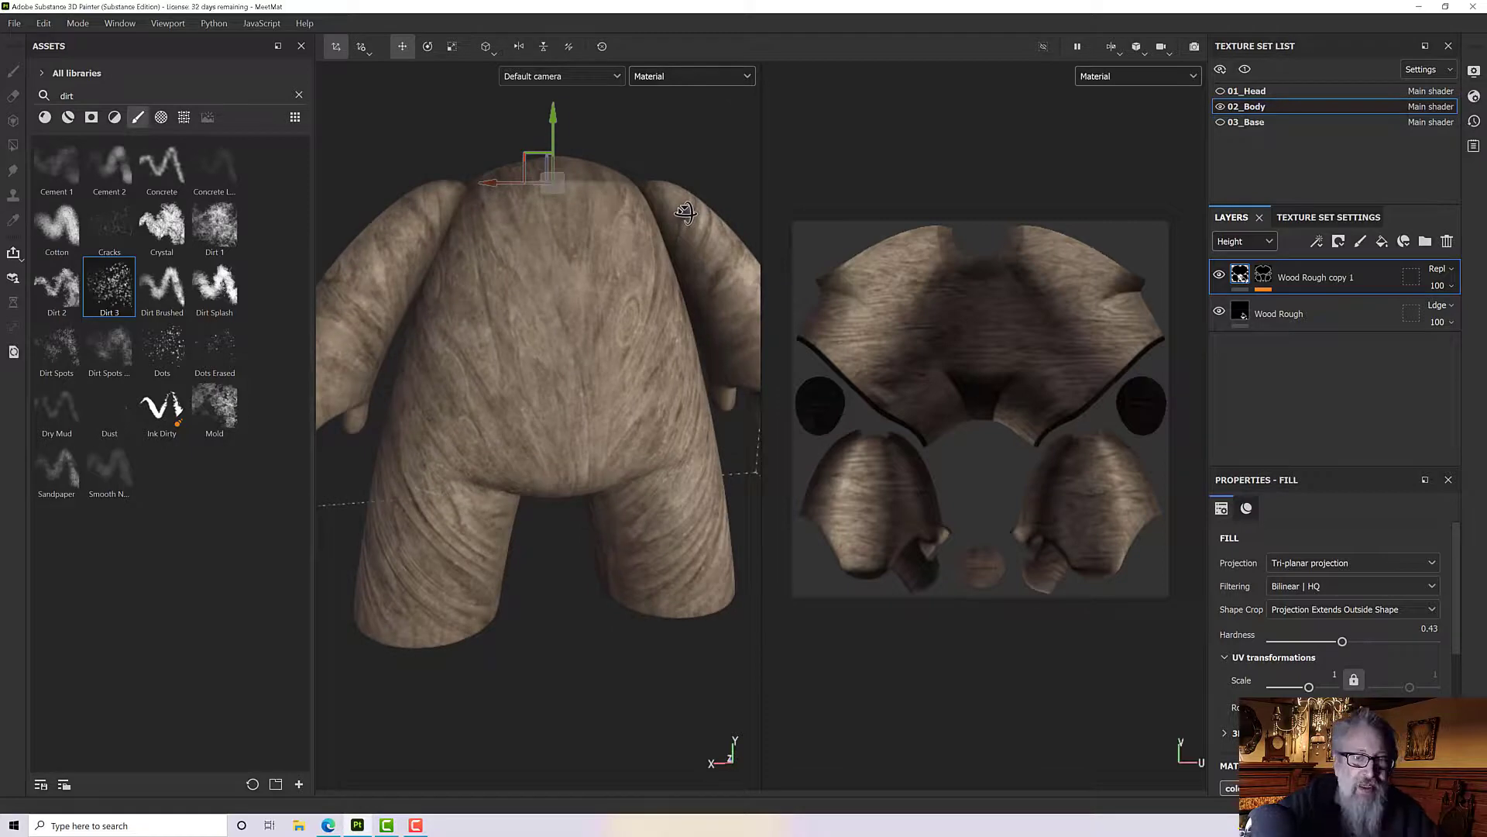